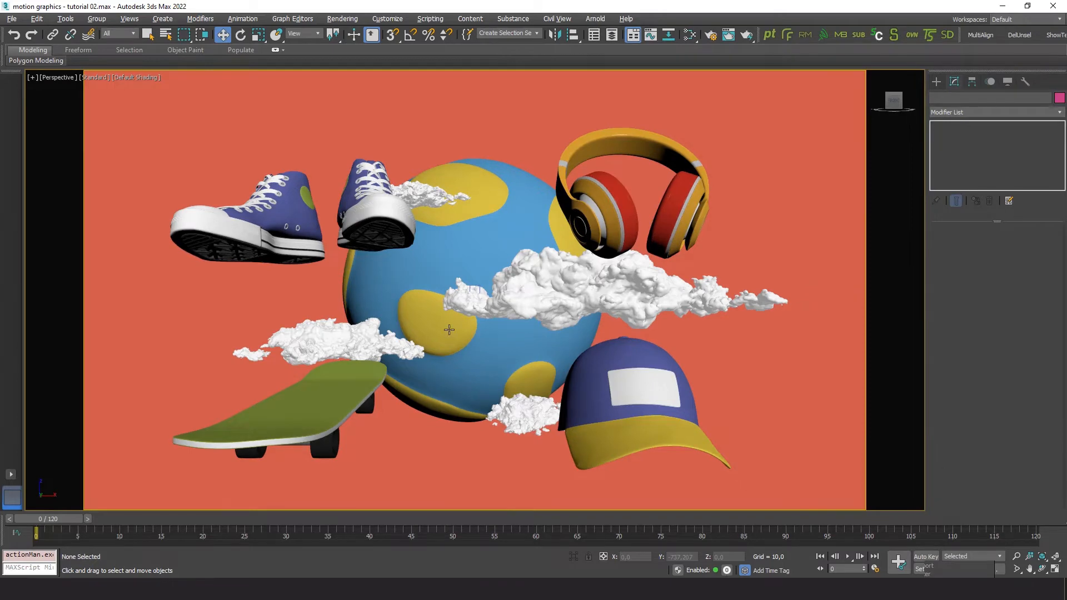
# Inspect the scene from an orbited perspective and through the physical camera, play its animation, and return to frame 0.
pyautogui.keyDown('alt'); pyautogui.moveTo(449, 330); pyautogui.dragTo(516, 373, button='middle'); pyautogui.keyUp('alt')
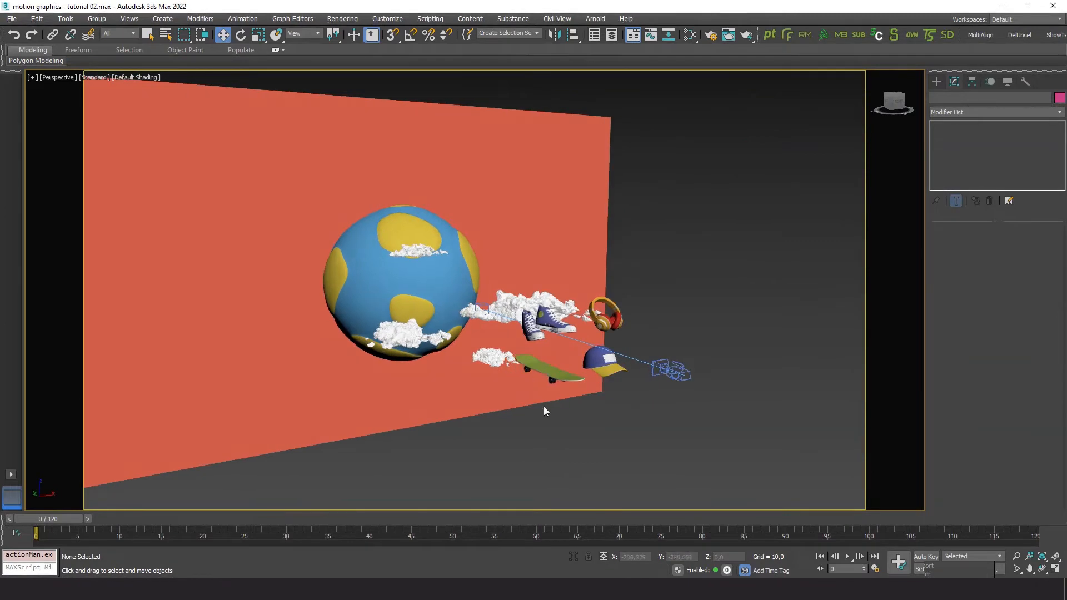
pyautogui.press('c')
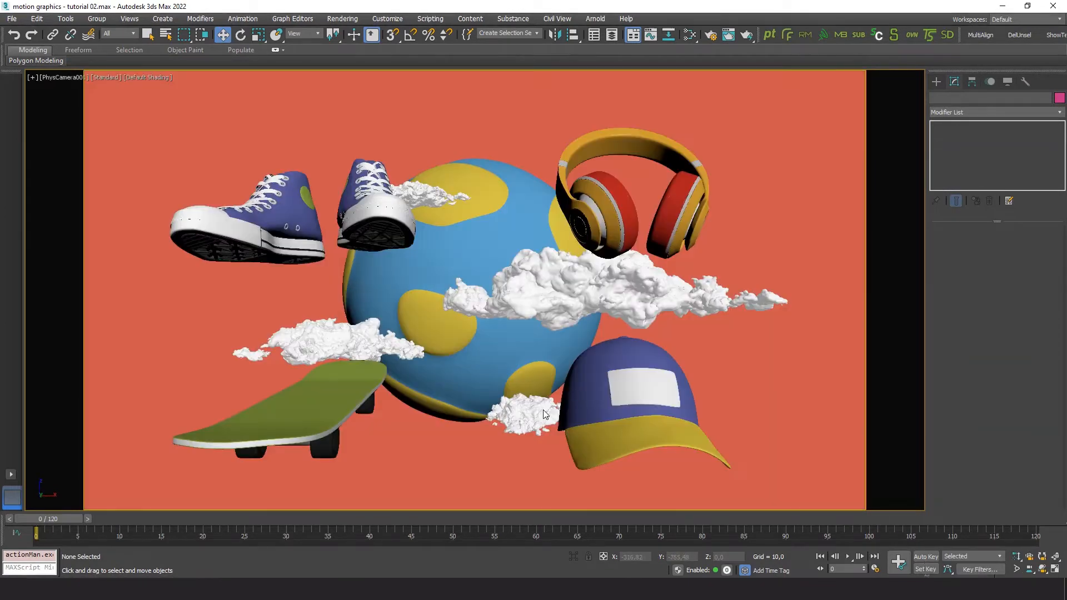
pyautogui.click(849, 557)
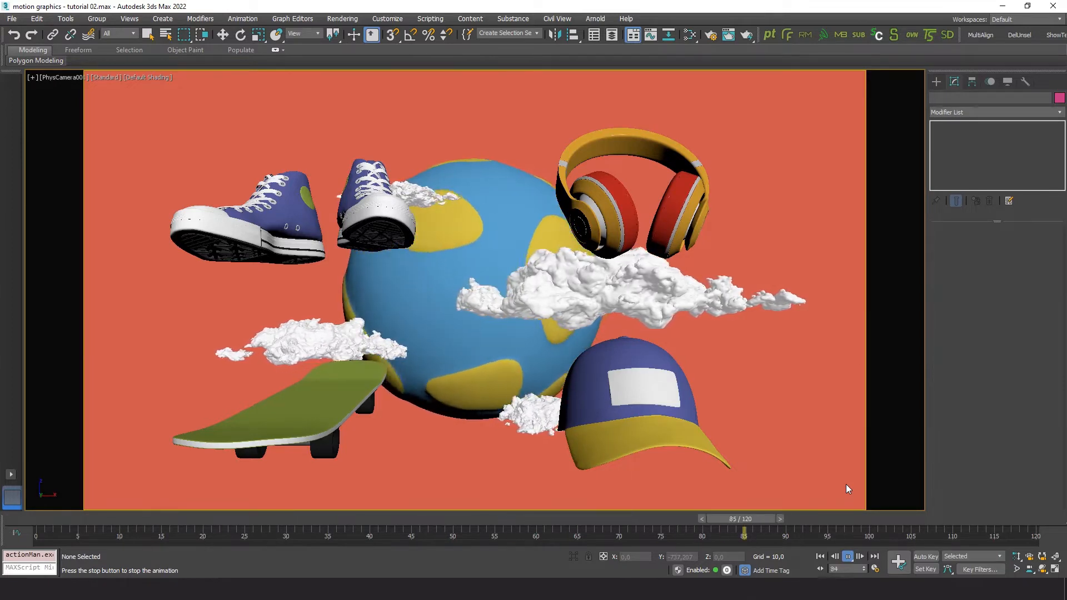
pyautogui.moveTo(115, 520); pyautogui.dragTo(34, 507)
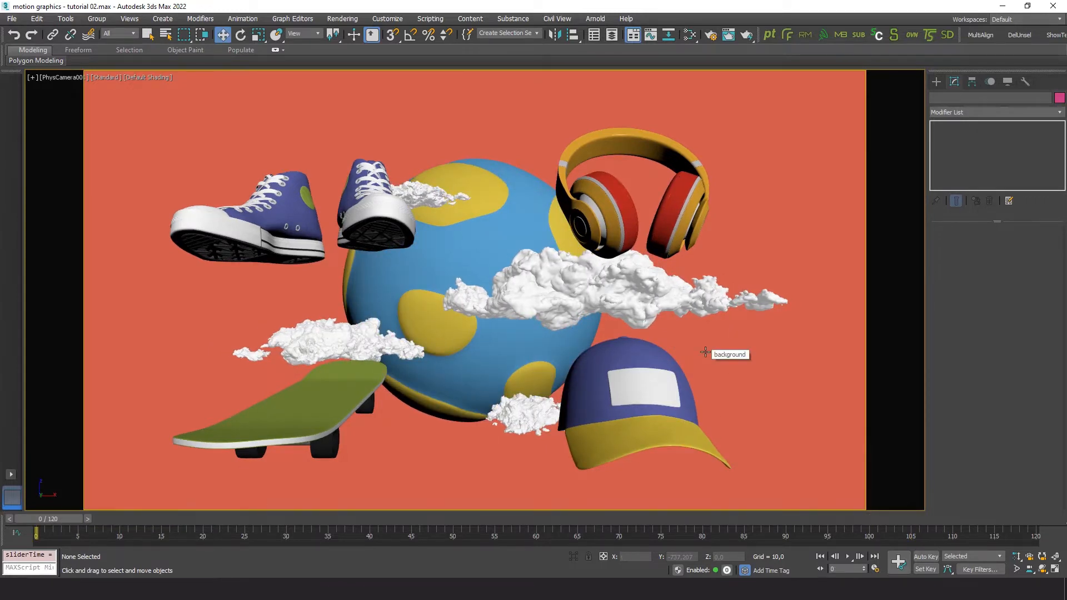
# Open RandoMixer, create a master object, and hide the Helpers category in the scene.
pyautogui.click(804, 35)
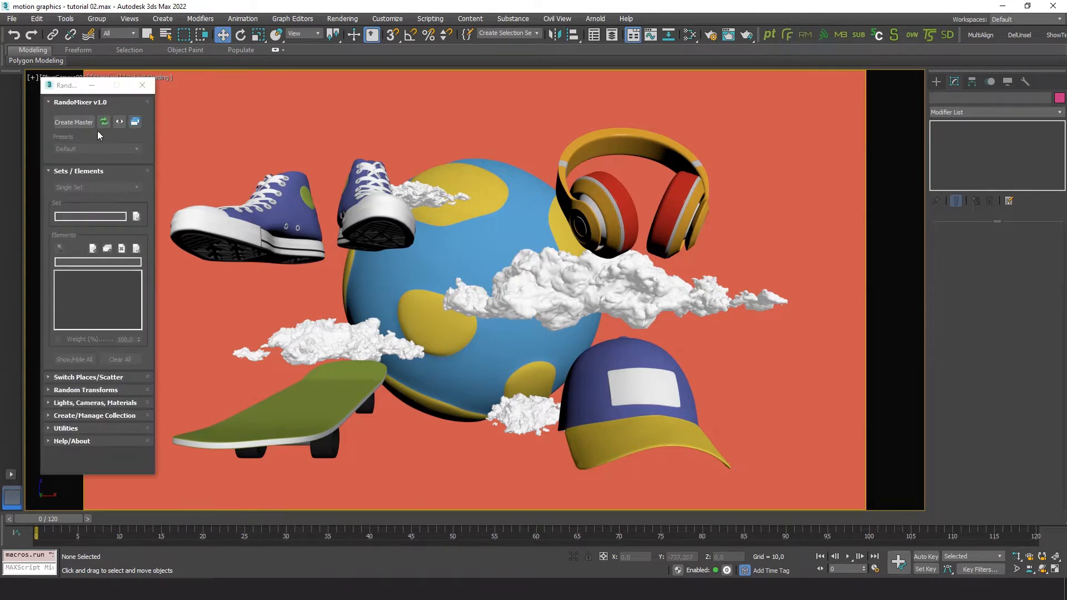
pyautogui.click(81, 123)
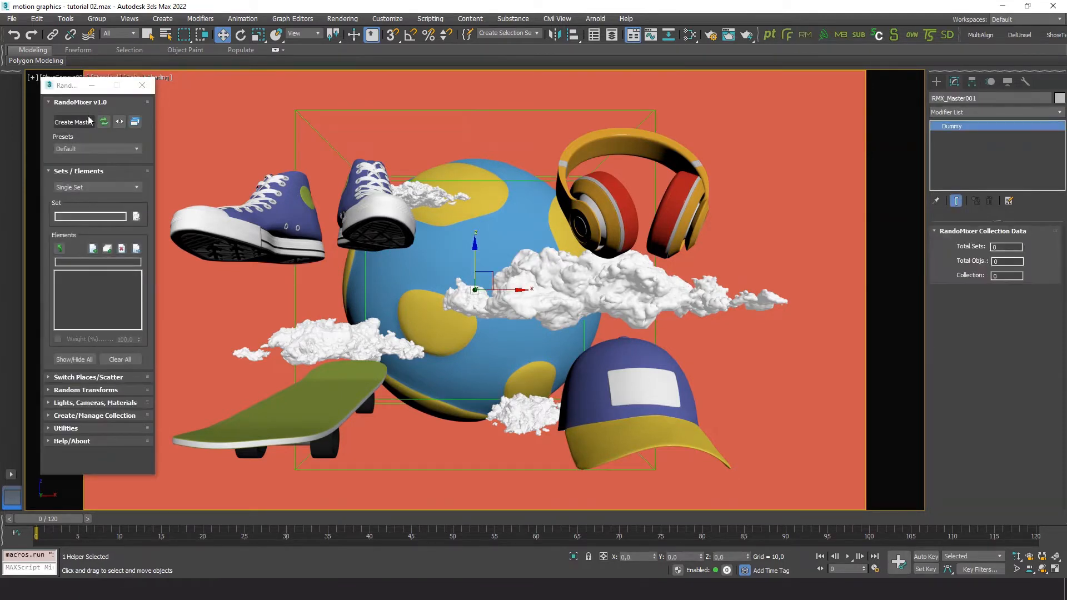
pyautogui.click(120, 125)
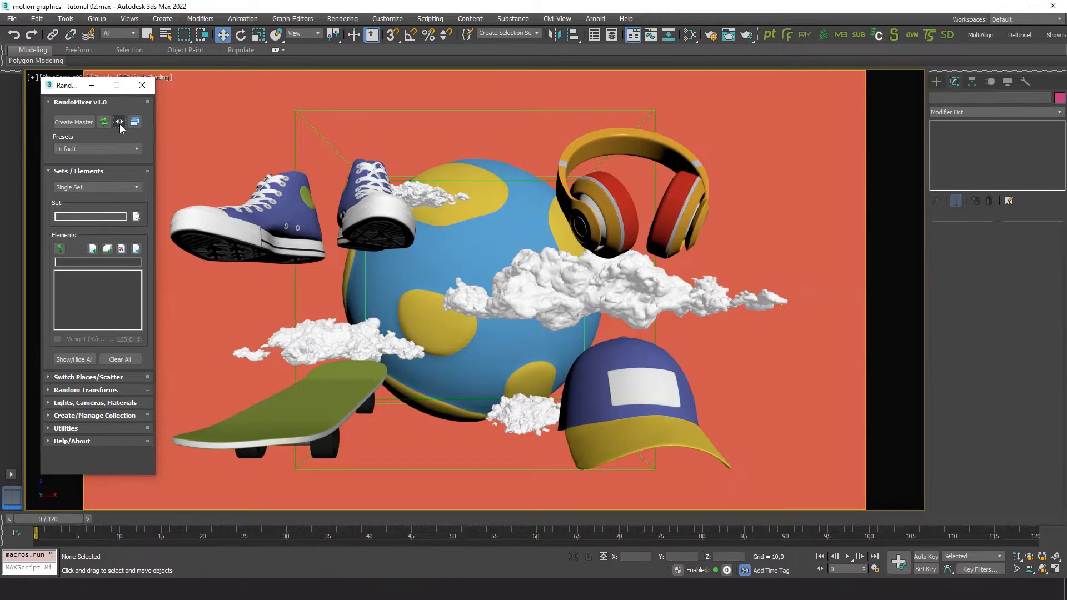
pyautogui.click(1008, 83)
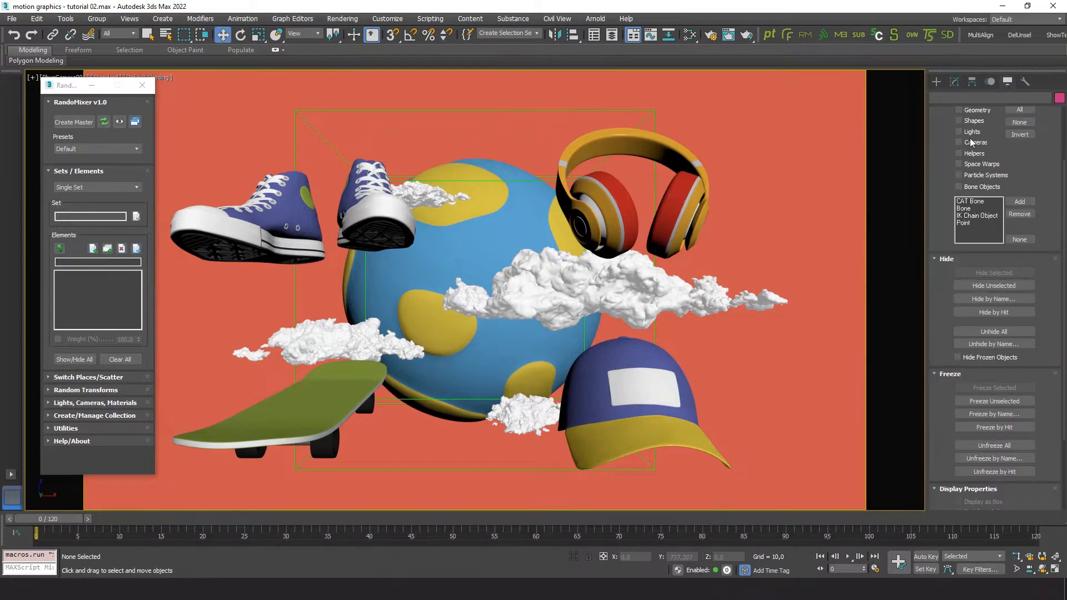
pyautogui.click(958, 154)
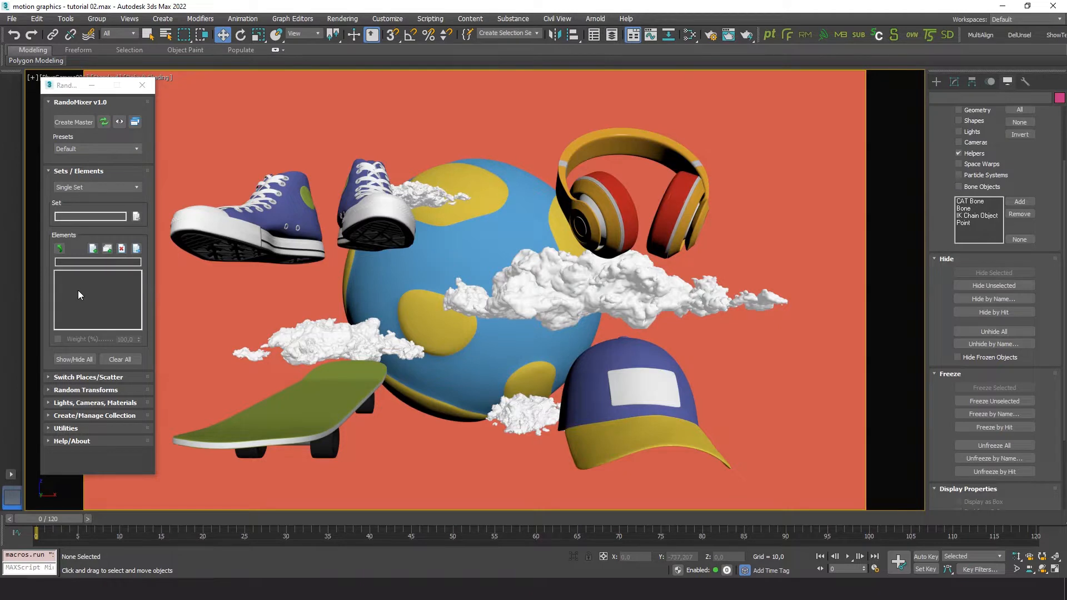
# Add the sneakers, skateboard, cap and headphones as elements of a RandoMixer set and check each entry against its object.
pyautogui.click(286, 241)
pyautogui.keyDown('ctrl'); pyautogui.click(307, 409); pyautogui.keyUp('ctrl')
pyautogui.keyDown('ctrl'); pyautogui.click(622, 395); pyautogui.keyUp('ctrl')
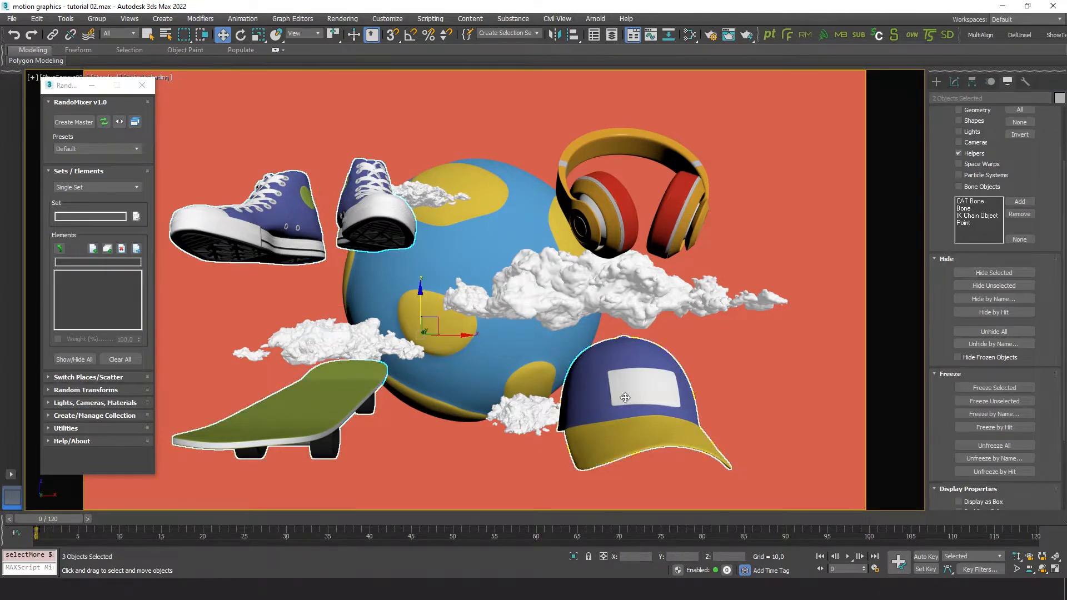
pyautogui.keyDown('ctrl'); pyautogui.click(673, 231); pyautogui.keyUp('ctrl')
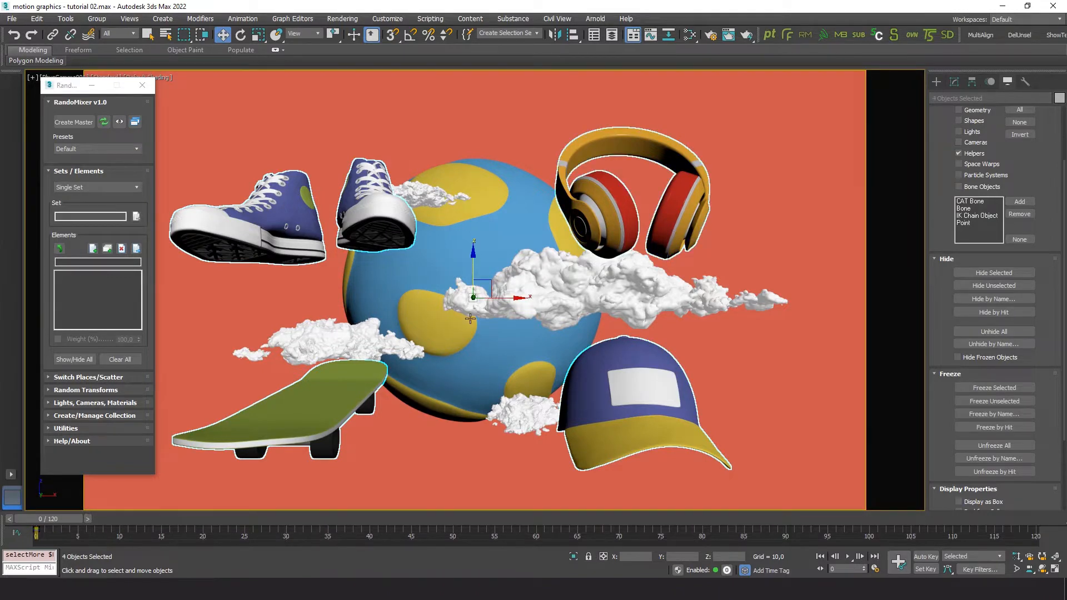
pyautogui.click(92, 248)
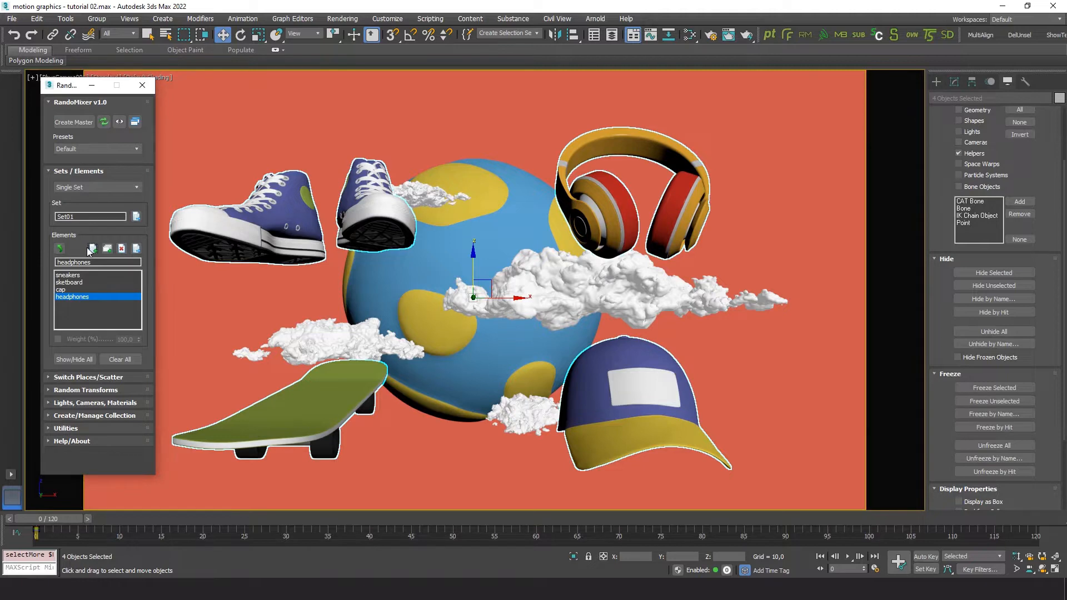
pyautogui.click(68, 275)
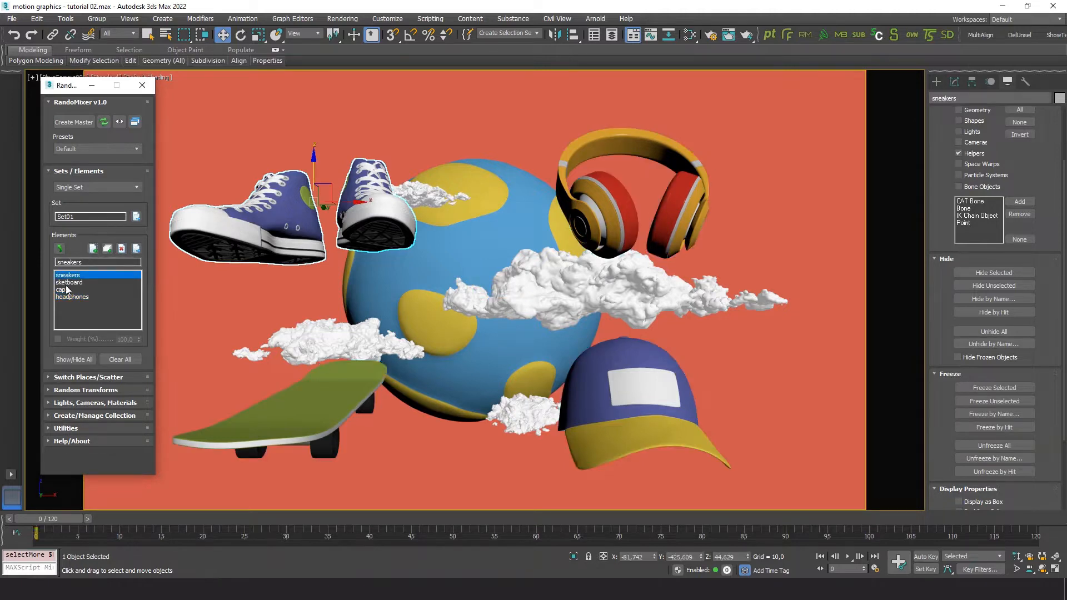
pyautogui.click(68, 282)
pyautogui.click(67, 290)
pyautogui.click(69, 297)
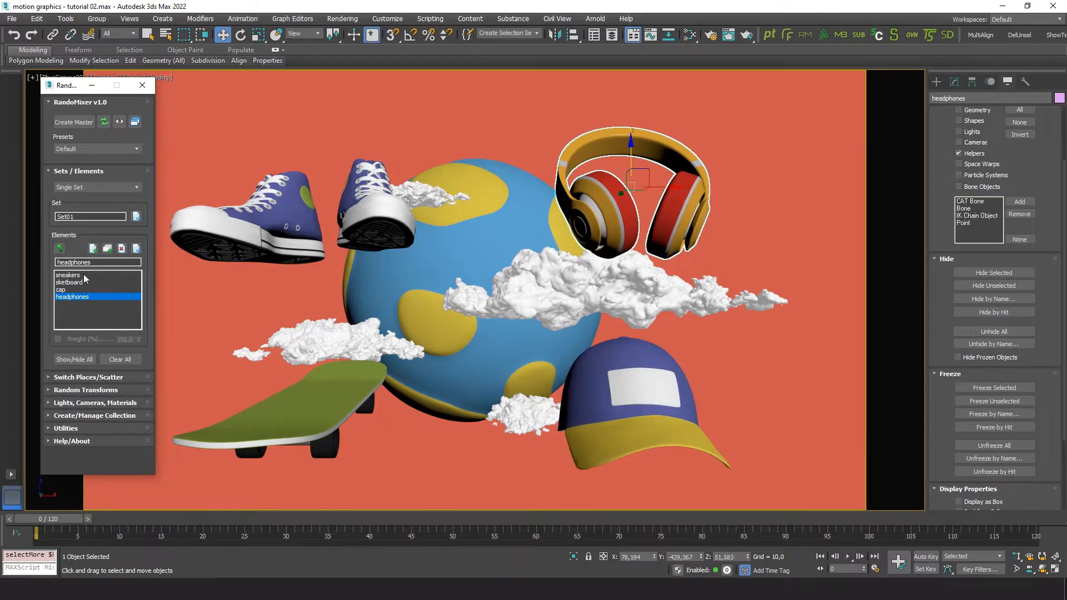
# Rename the RandoMixer set as elements.
pyautogui.doubleClick(70, 216)
pyautogui.write('elements')
pyautogui.click(78, 290)
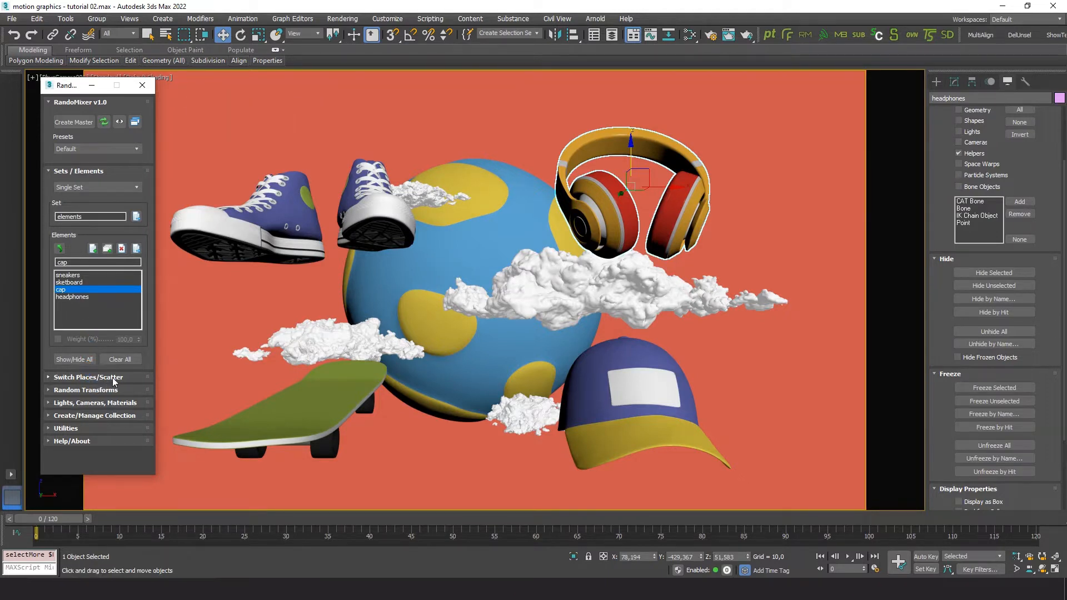
# Enable Switch Places for geometry, with the anchor point at center and similar volume at 0%.
pyautogui.click(79, 377)
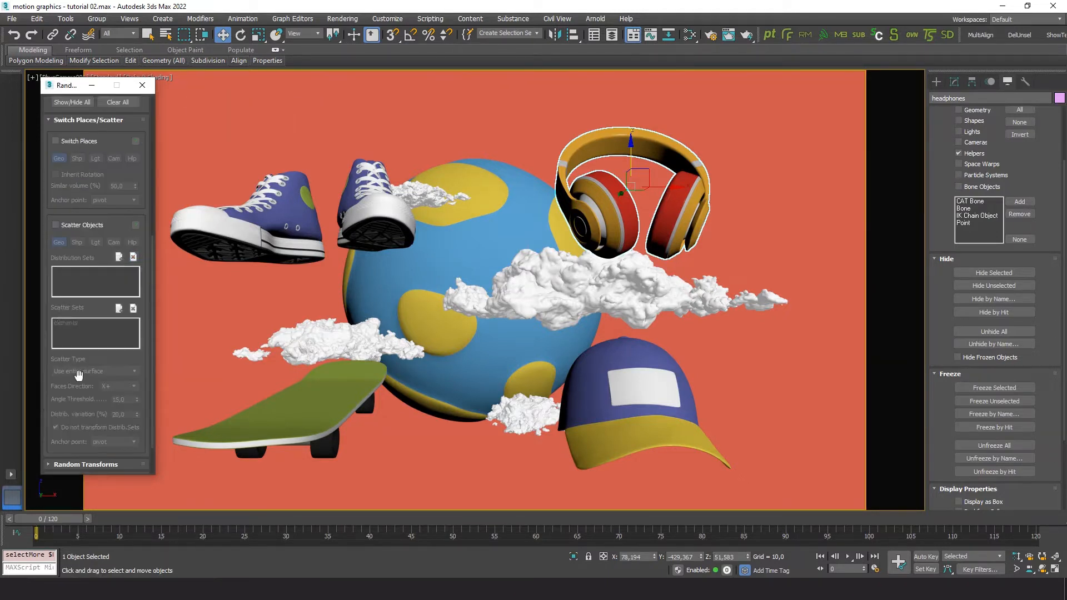
pyautogui.click(65, 141)
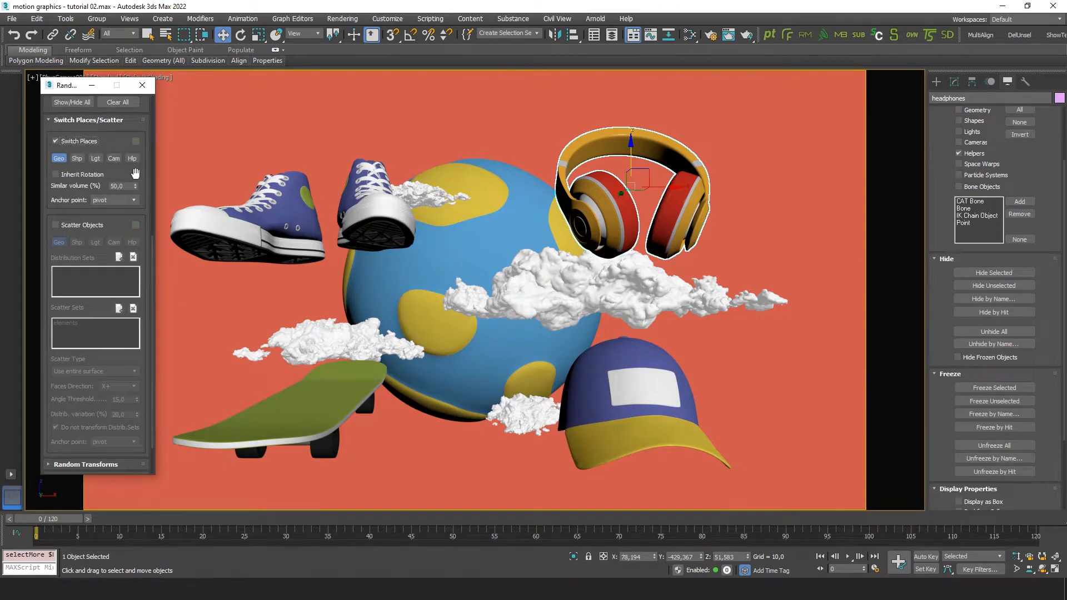
pyautogui.scroll(2, 139, 230)
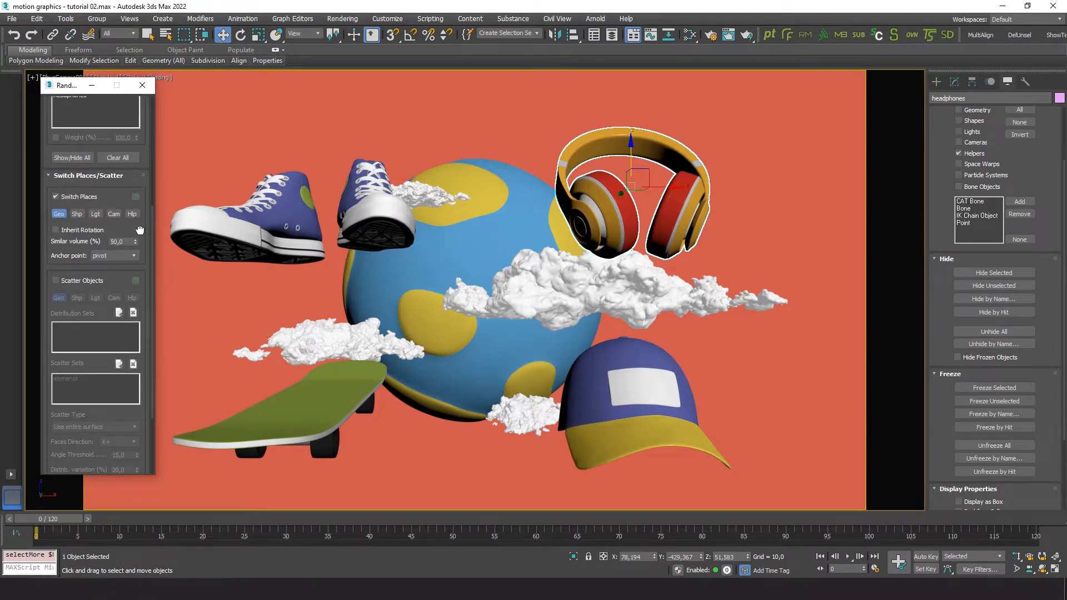
pyautogui.click(133, 257)
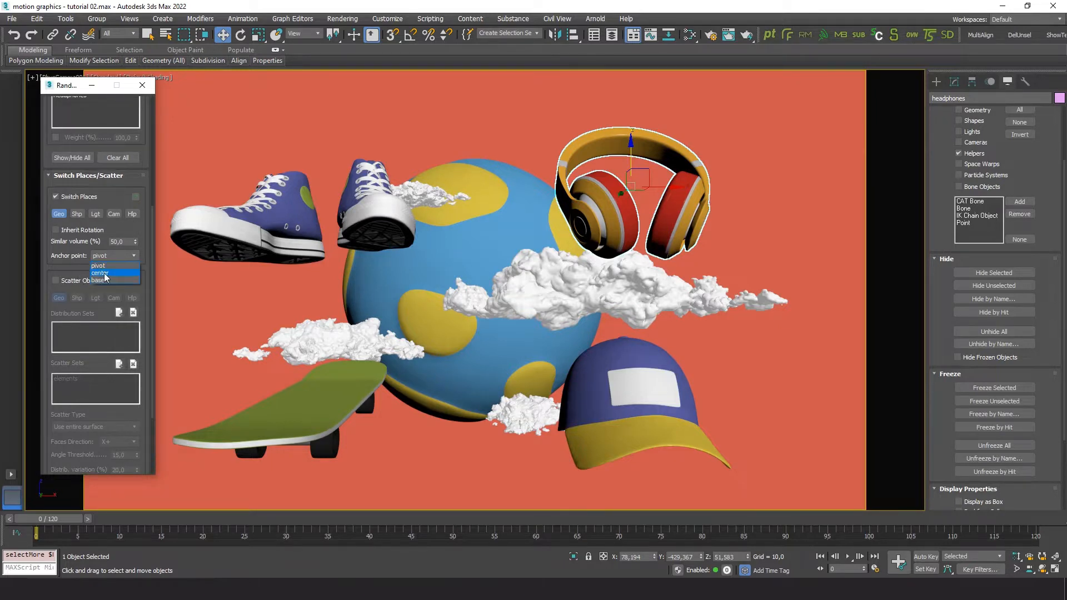
pyautogui.click(105, 273)
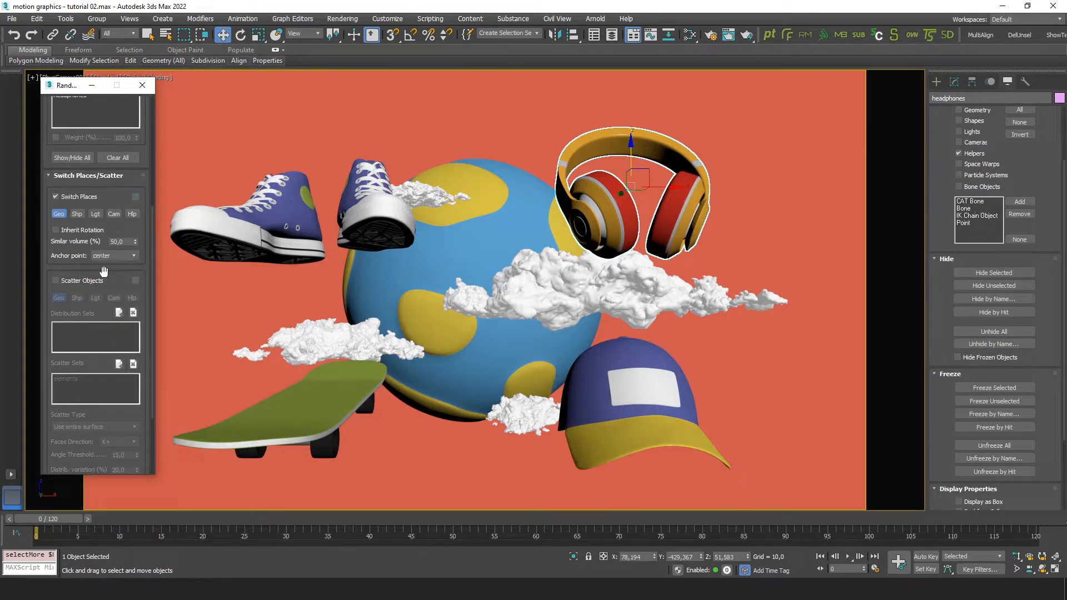
pyautogui.rightClick(135, 244)
# Create the collection of position-swapping variants from the elements set.
pyautogui.moveTo(117, 283); pyautogui.dragTo(111, 50)
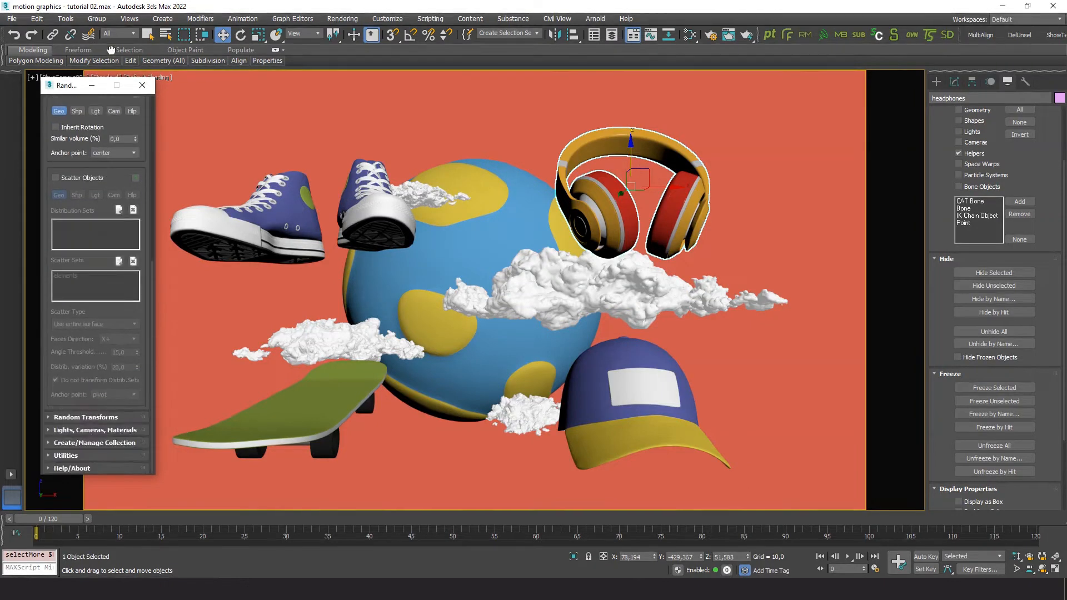
pyautogui.click(75, 441)
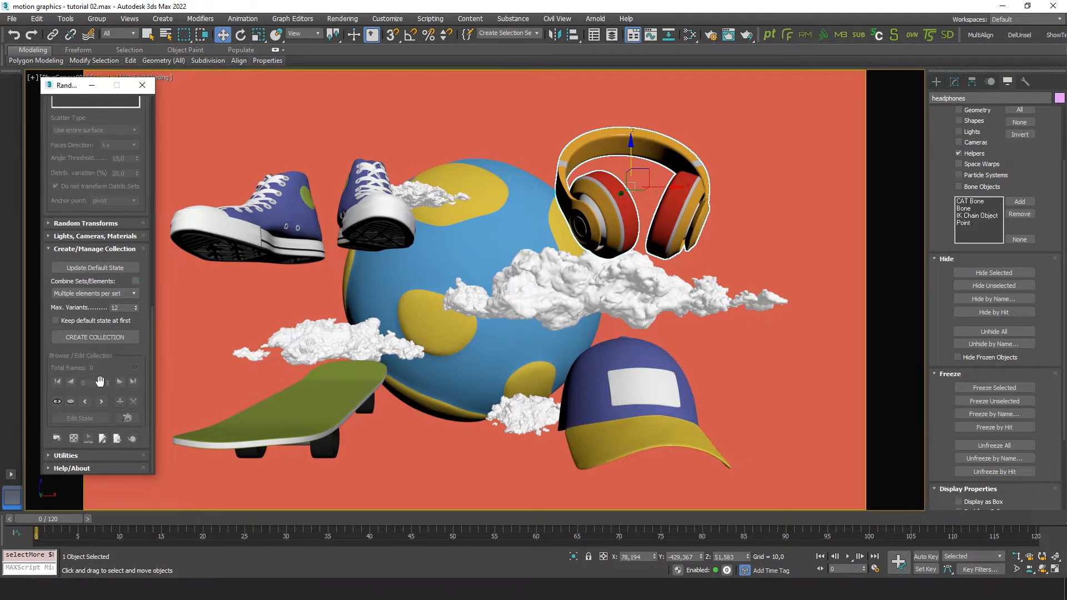
pyautogui.click(96, 335)
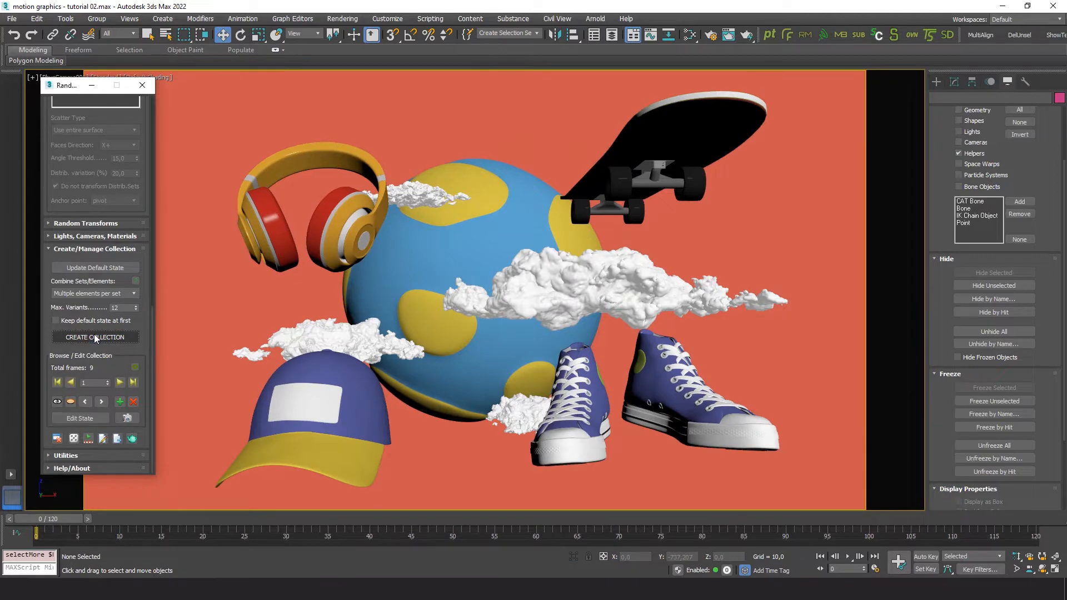
# Browse repeatedly through the collection's variants to examine the swapped object positions, return to the first, and advance to the third.
pyautogui.click(119, 383)
pyautogui.click(119, 382)
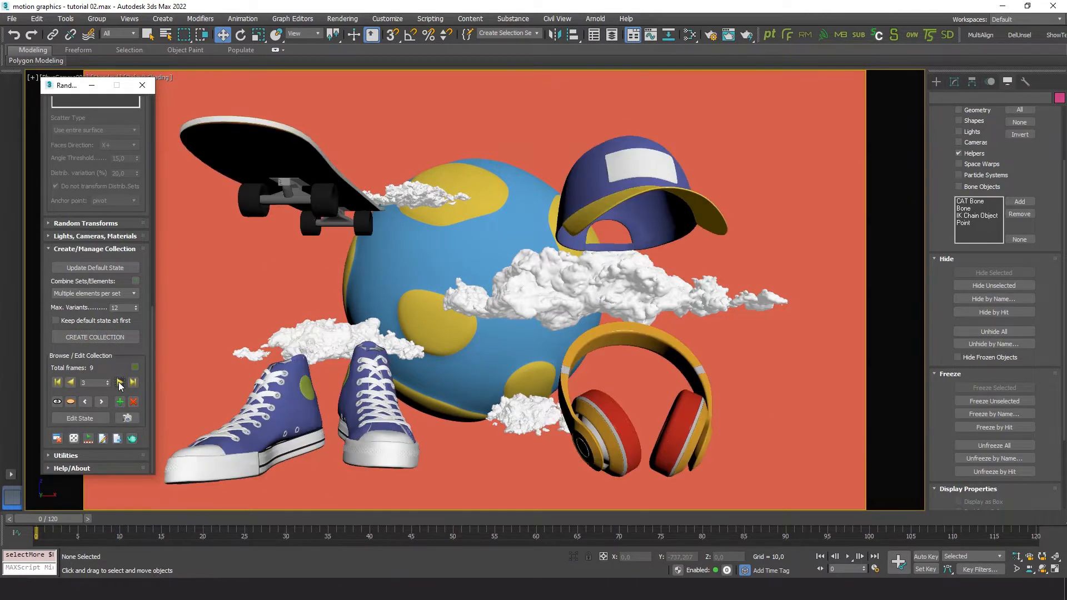
pyautogui.click(120, 383)
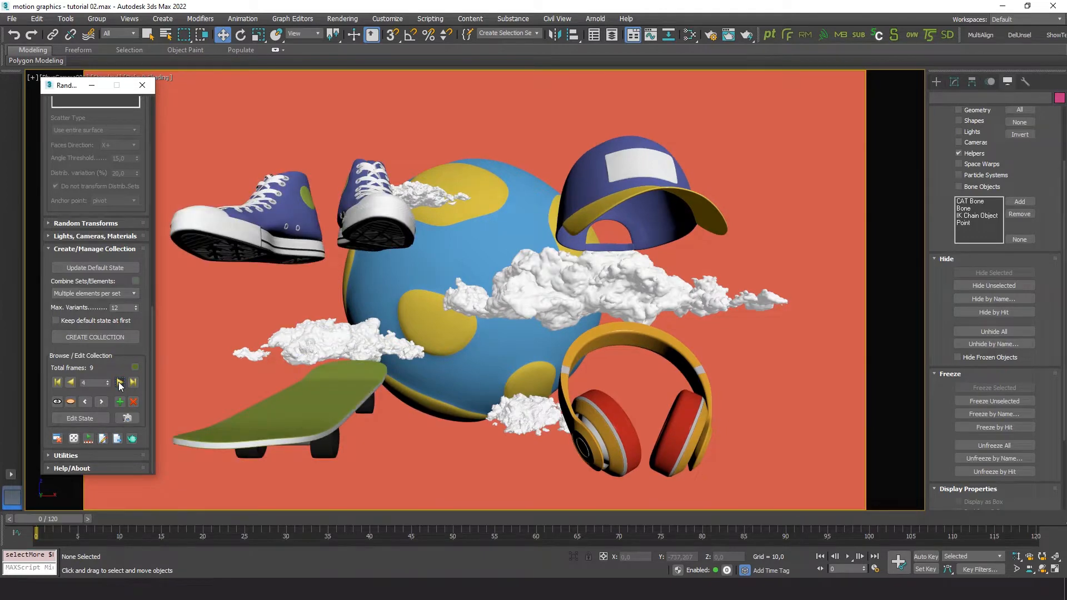
pyautogui.click(119, 383)
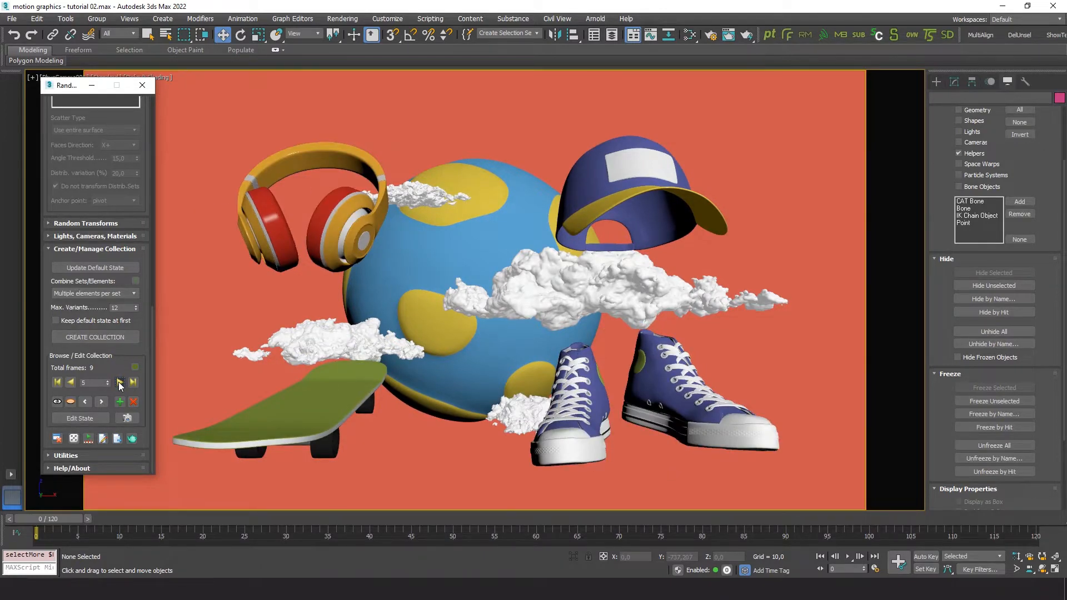
pyautogui.click(119, 383)
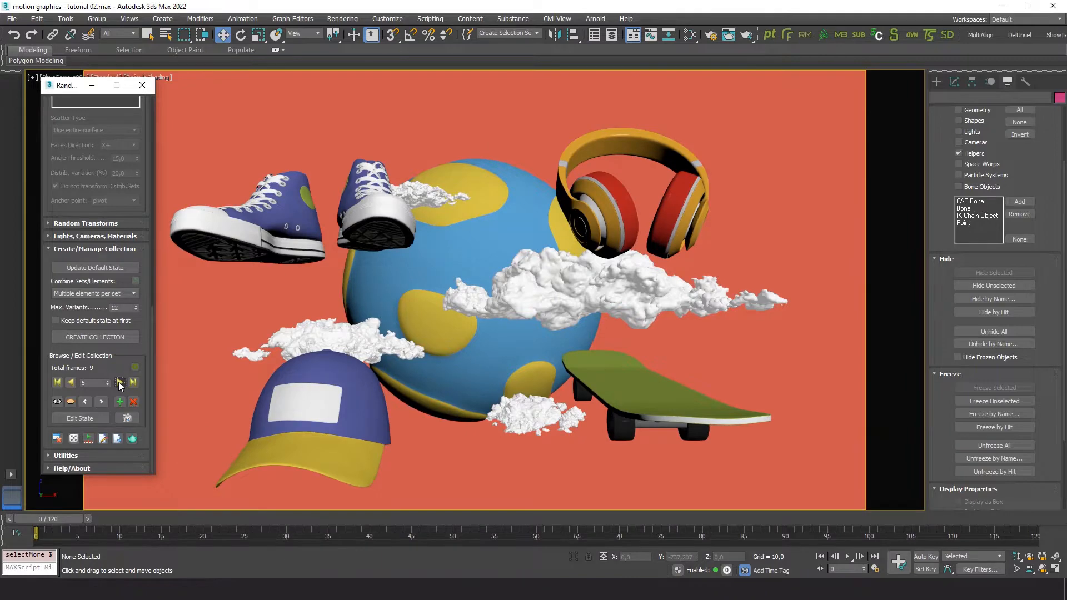
pyautogui.click(119, 382)
pyautogui.click(119, 383)
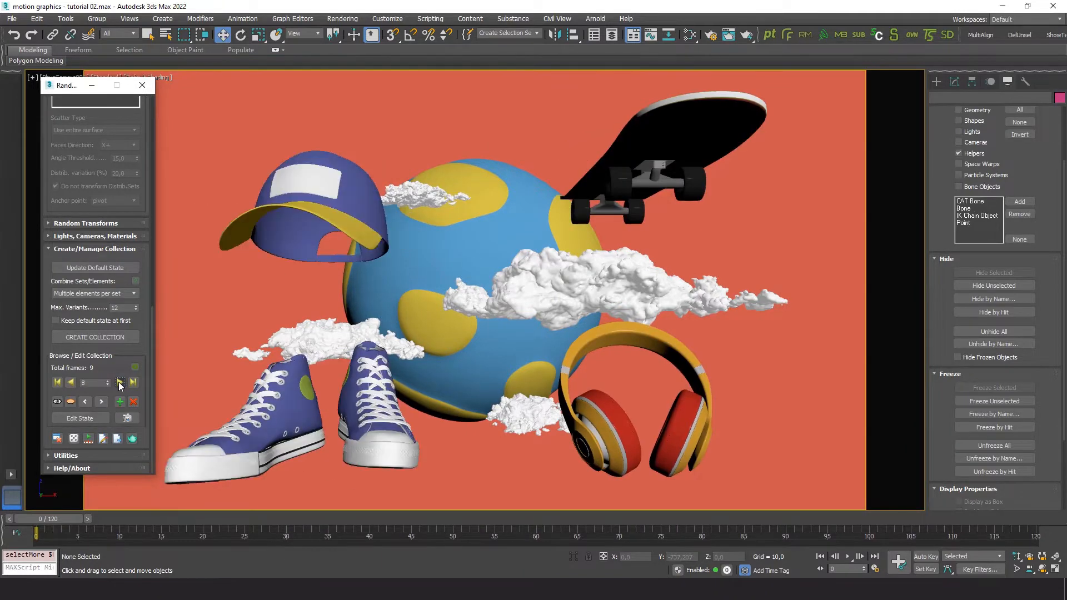
pyautogui.click(120, 383)
pyautogui.click(119, 382)
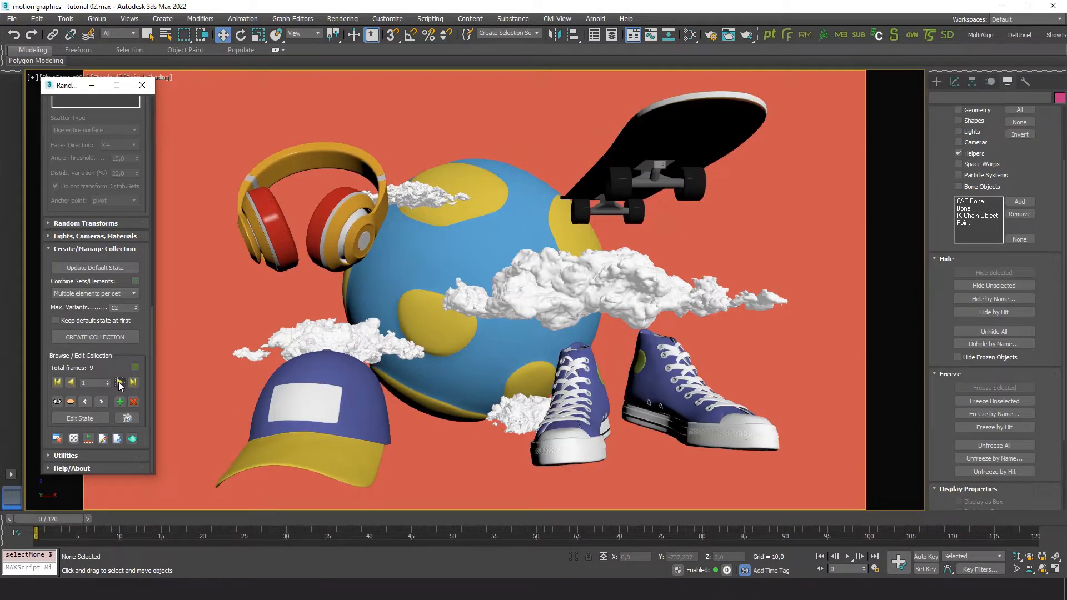
pyautogui.click(120, 383)
pyautogui.click(119, 383)
pyautogui.click(119, 383)
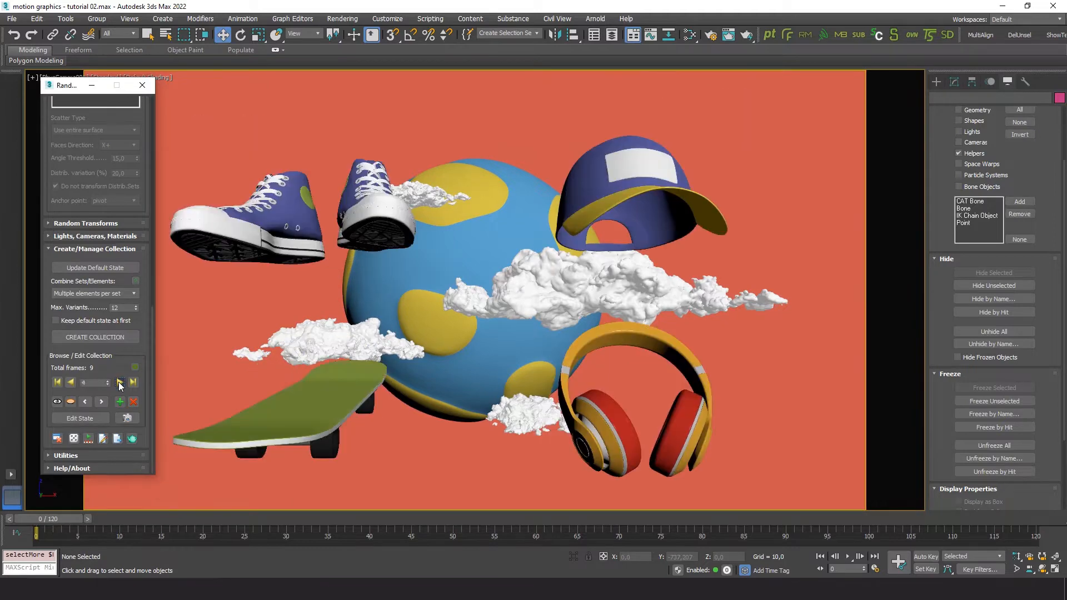
pyautogui.click(119, 383)
pyautogui.click(119, 383)
pyautogui.click(119, 382)
pyautogui.click(120, 383)
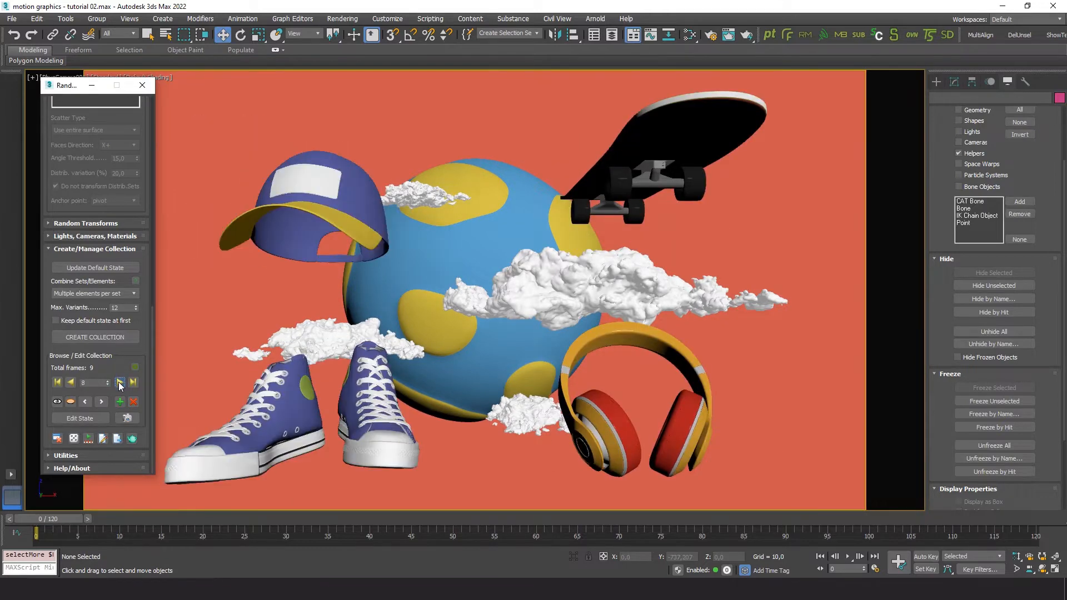
pyautogui.click(120, 383)
pyautogui.click(119, 383)
pyautogui.click(119, 383)
pyautogui.click(119, 383)
pyautogui.click(119, 383)
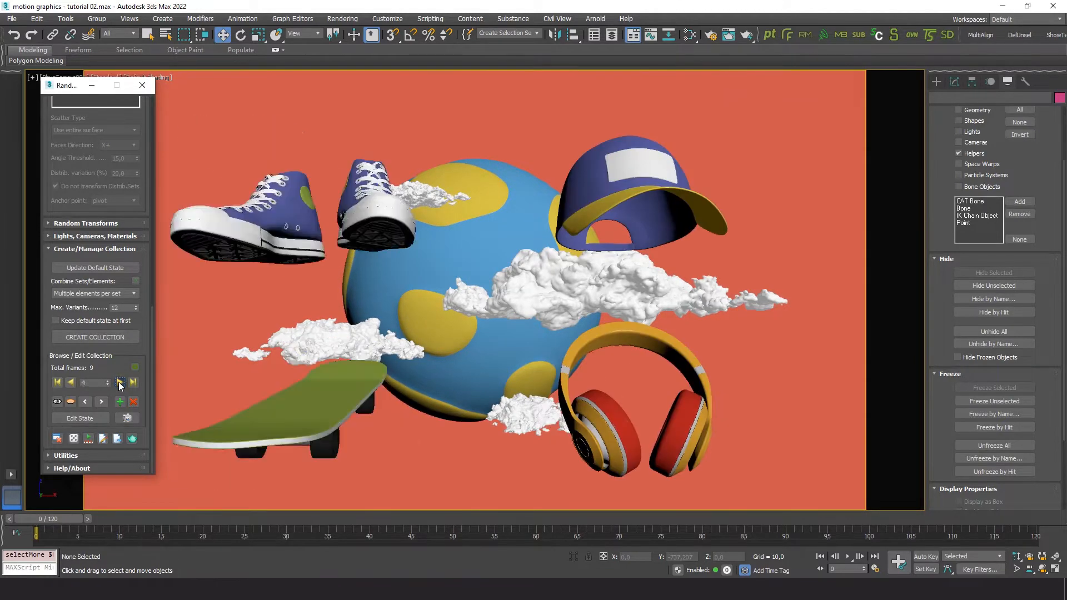
pyautogui.click(120, 382)
pyautogui.click(119, 382)
pyautogui.click(120, 382)
pyautogui.click(120, 383)
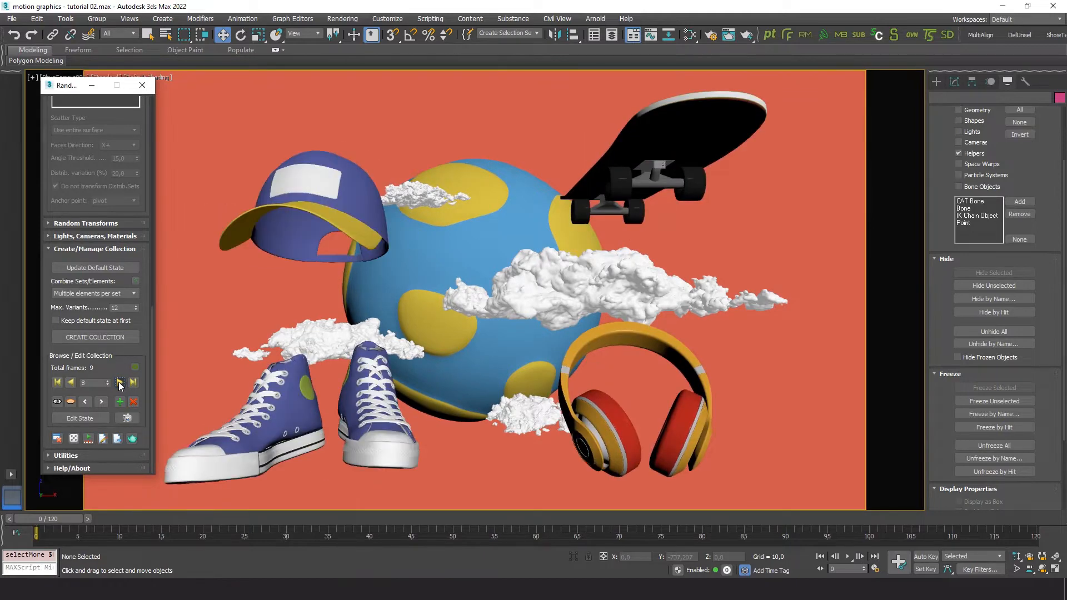
pyautogui.click(57, 382)
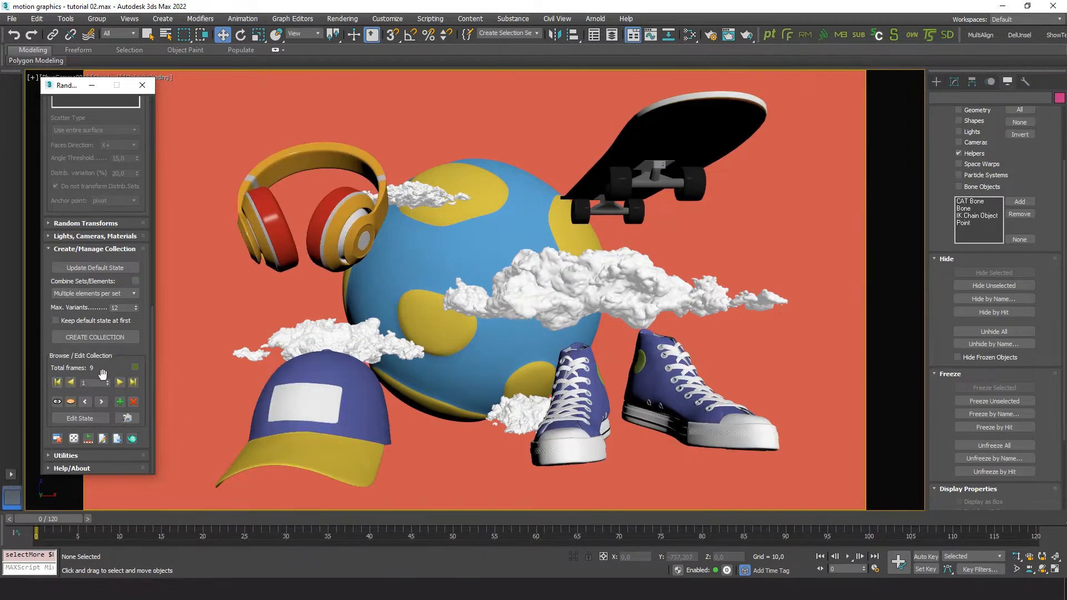
pyautogui.click(120, 383)
pyautogui.click(119, 383)
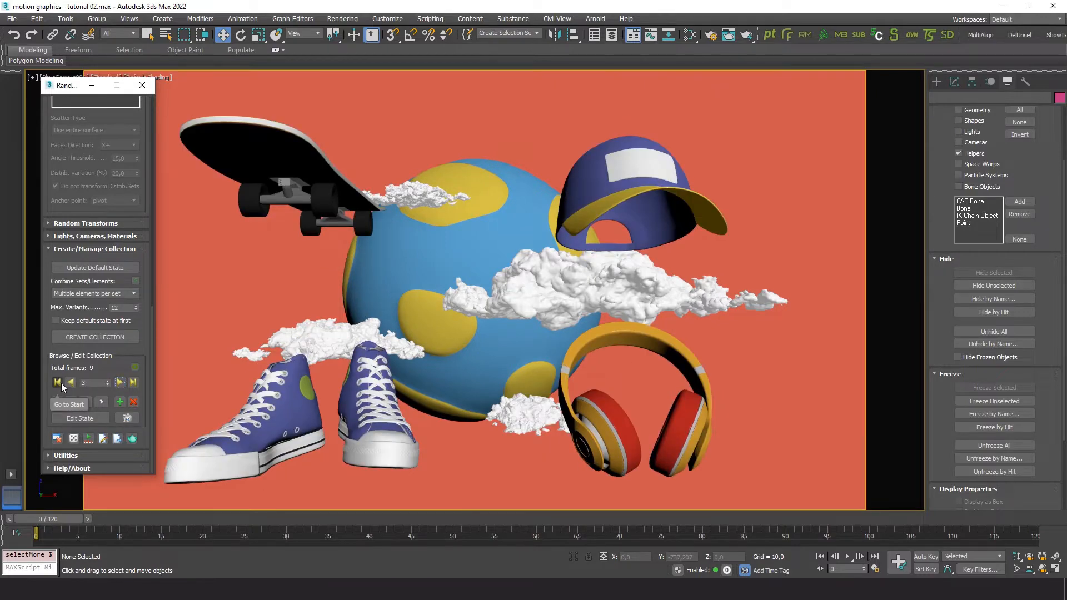
# Browse forward through the collection's variants to examine the swapped object positions, ending on the first variant.
pyautogui.click(119, 382)
pyautogui.click(119, 382)
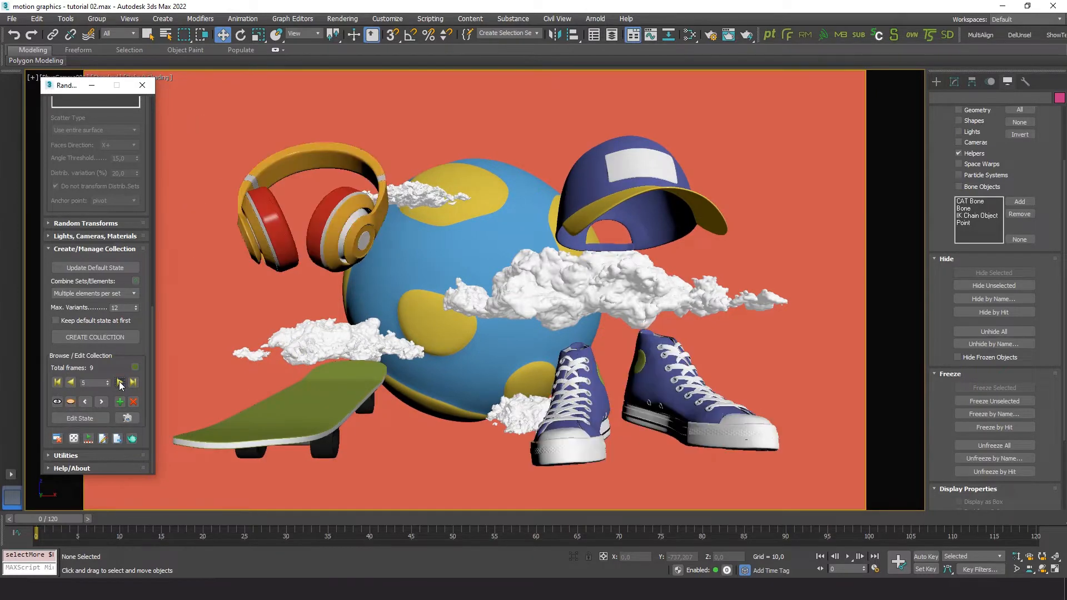
pyautogui.click(120, 383)
pyautogui.click(120, 382)
pyautogui.click(119, 383)
pyautogui.click(119, 383)
pyautogui.click(119, 383)
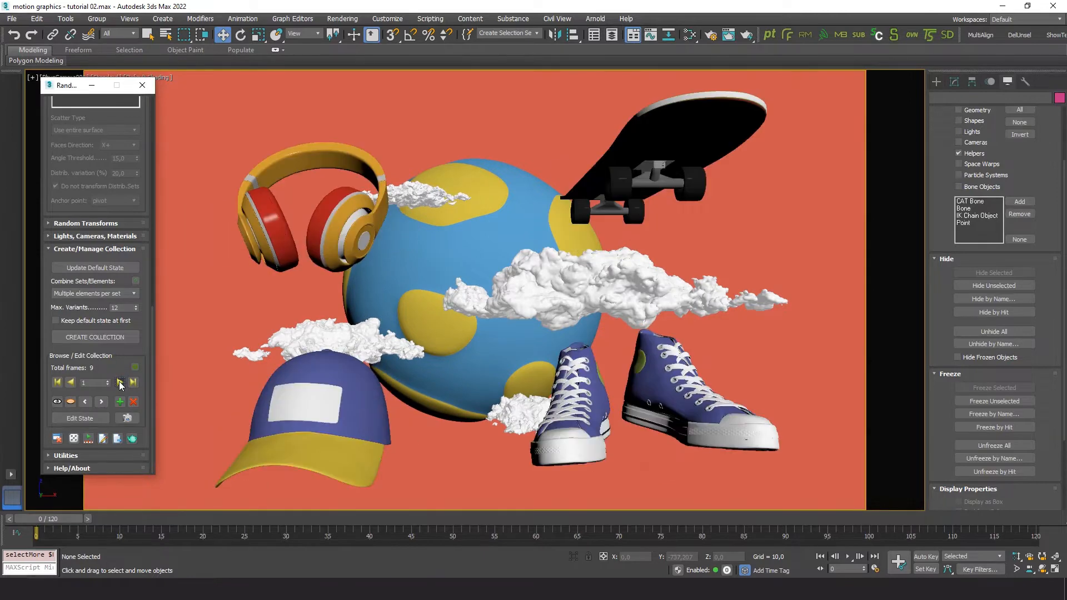
pyautogui.click(120, 382)
pyautogui.click(119, 383)
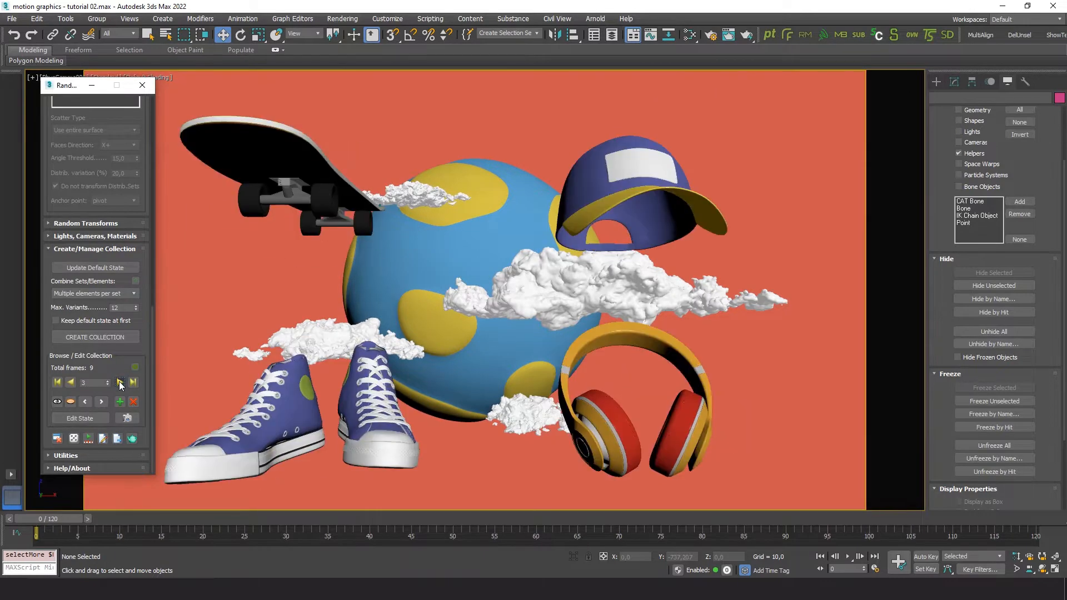
pyautogui.click(70, 383)
pyautogui.click(70, 383)
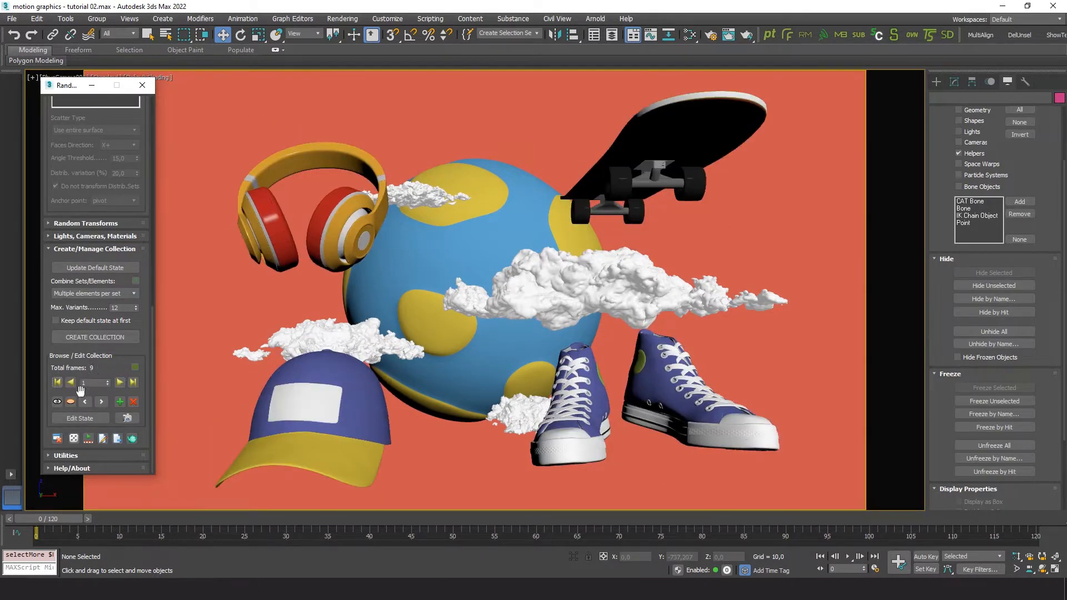
# Shuffle the order of the variants in the current collection.
pyautogui.click(73, 439)
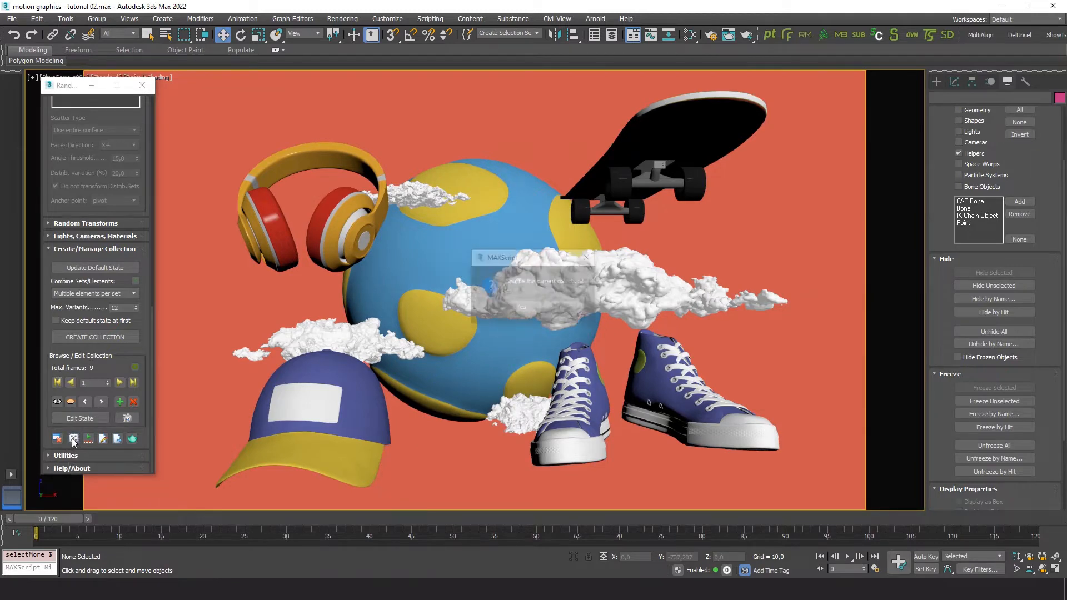
pyautogui.click(521, 307)
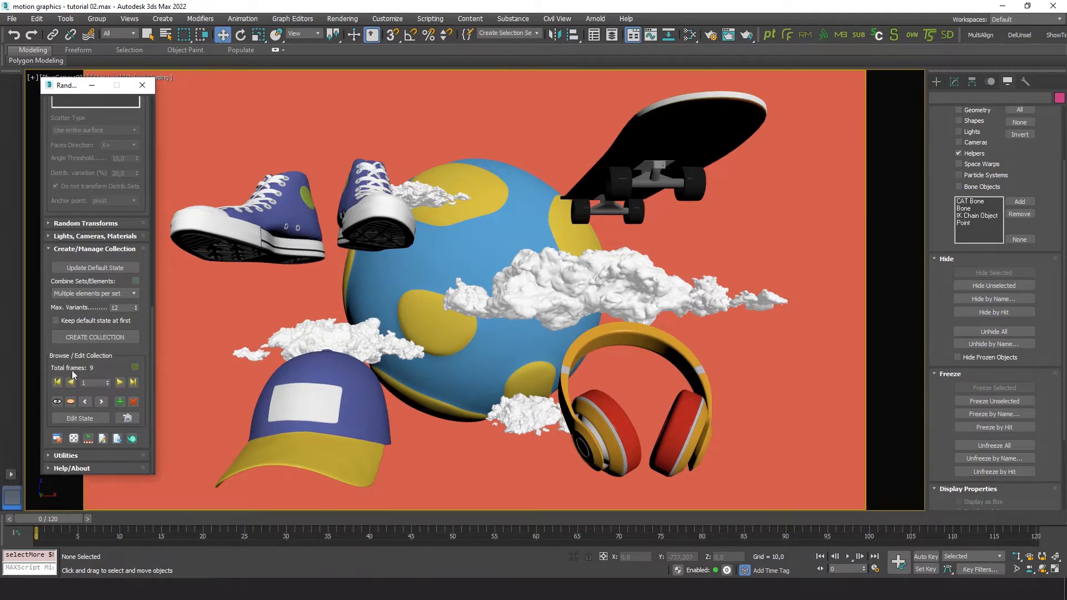
# Step through all the shuffled variants to examine their new order, and return to the first one.
pyautogui.click(120, 382)
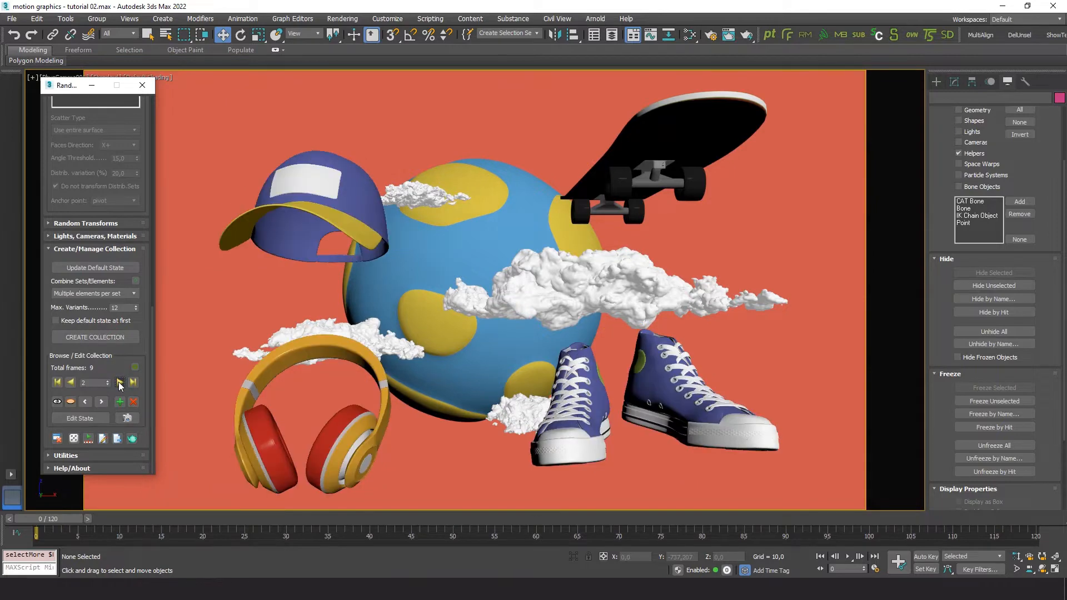
pyautogui.click(120, 383)
pyautogui.click(120, 382)
pyautogui.click(120, 382)
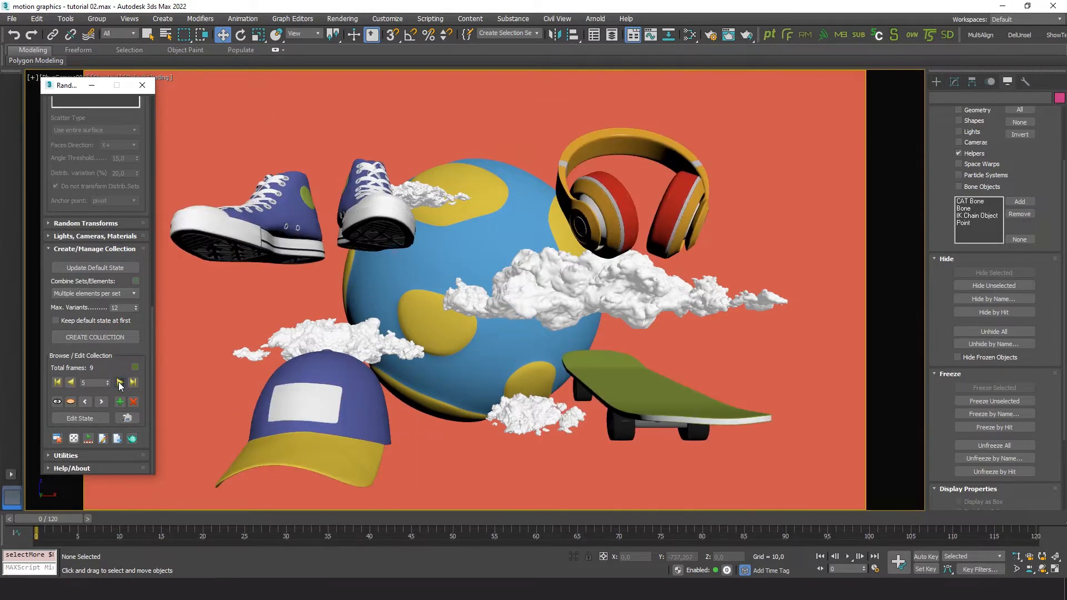
pyautogui.click(120, 383)
pyautogui.click(120, 383)
pyautogui.click(120, 383)
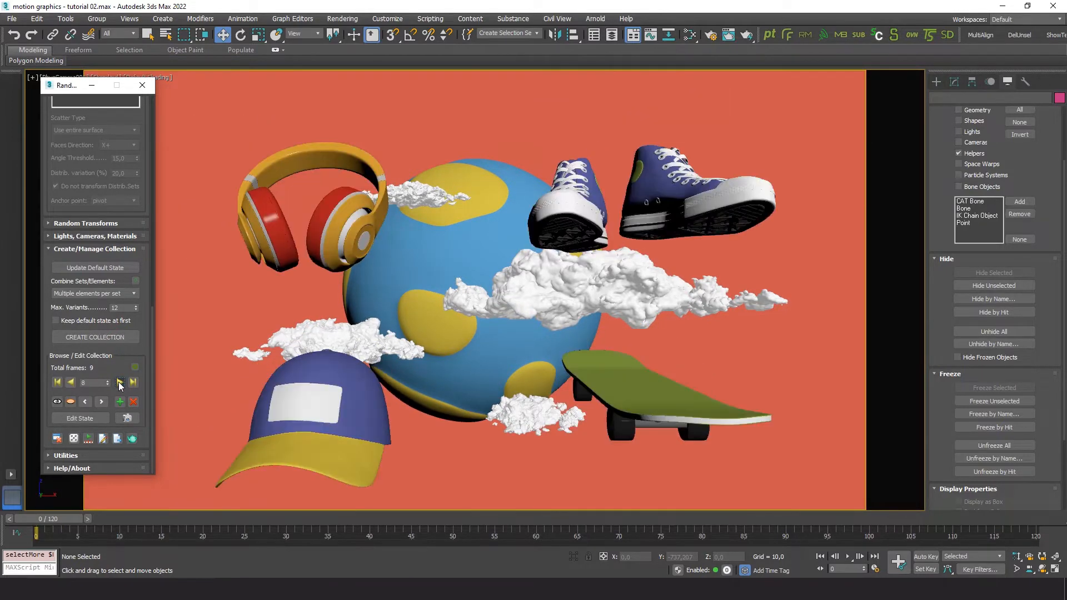
pyautogui.click(120, 383)
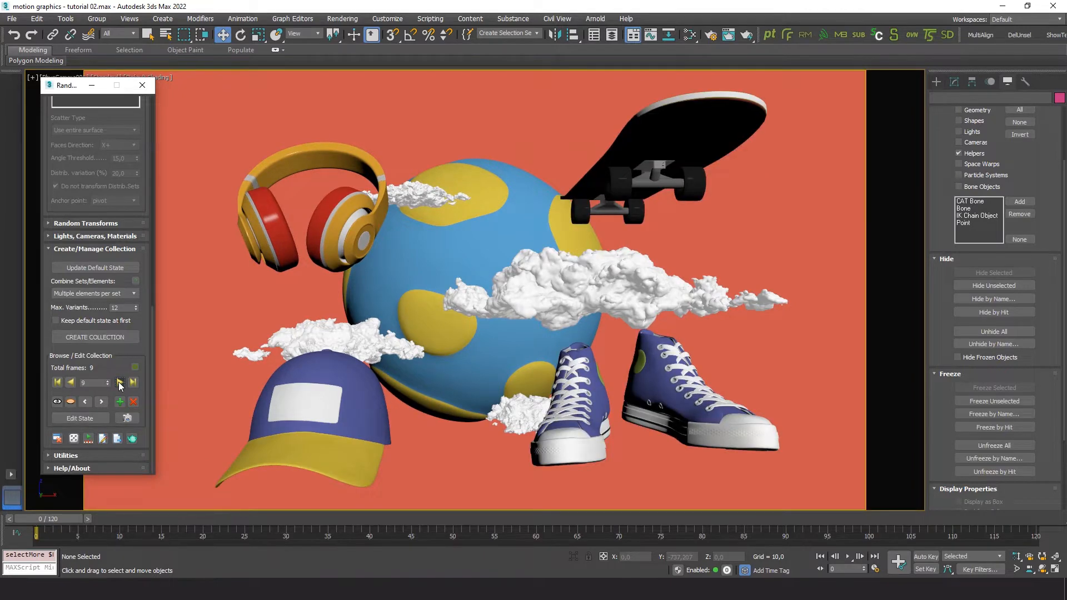
pyautogui.click(120, 383)
pyautogui.click(120, 383)
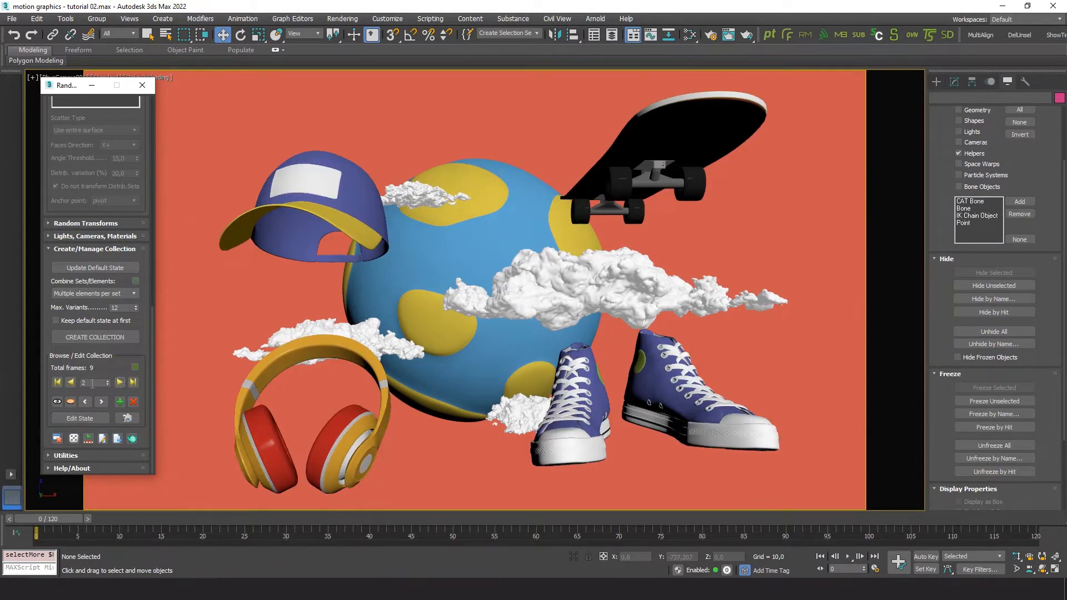
pyautogui.click(58, 382)
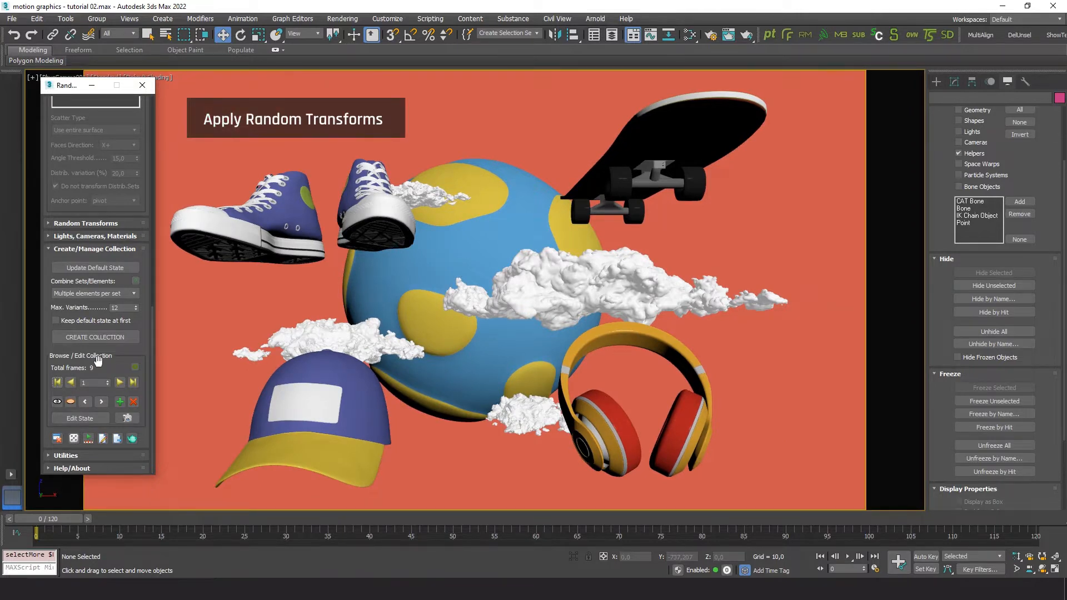
# Enable random transforms for geometry and set the rotation range to -10 to 10 on the X, Y and Z axes.
pyautogui.click(83, 223)
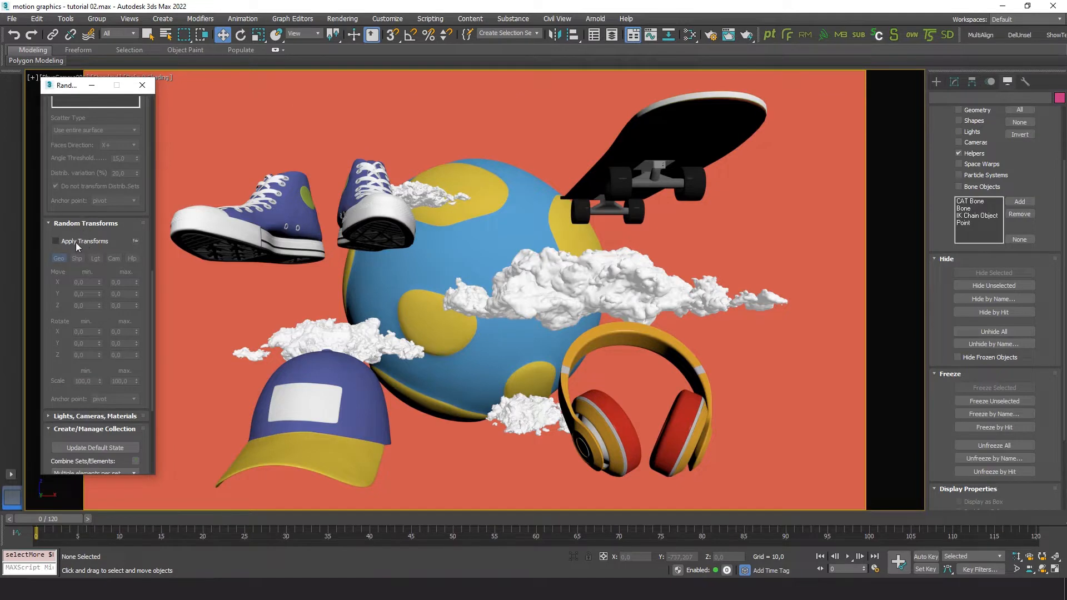
pyautogui.click(76, 242)
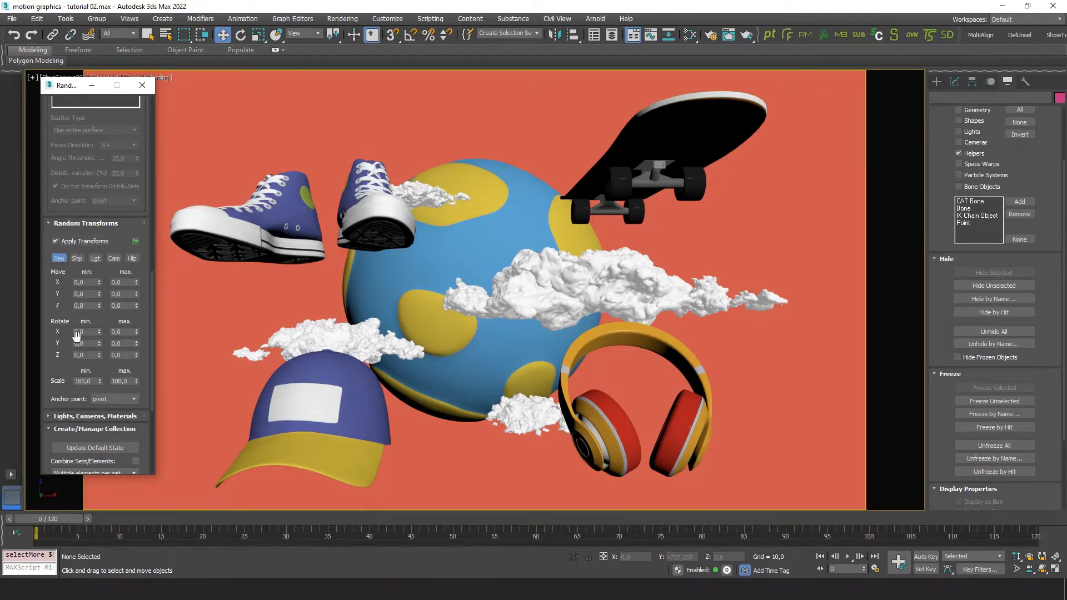
pyautogui.moveTo(89, 331); pyautogui.dragTo(22, 329)
pyautogui.write('-10')
pyautogui.press('Tab')
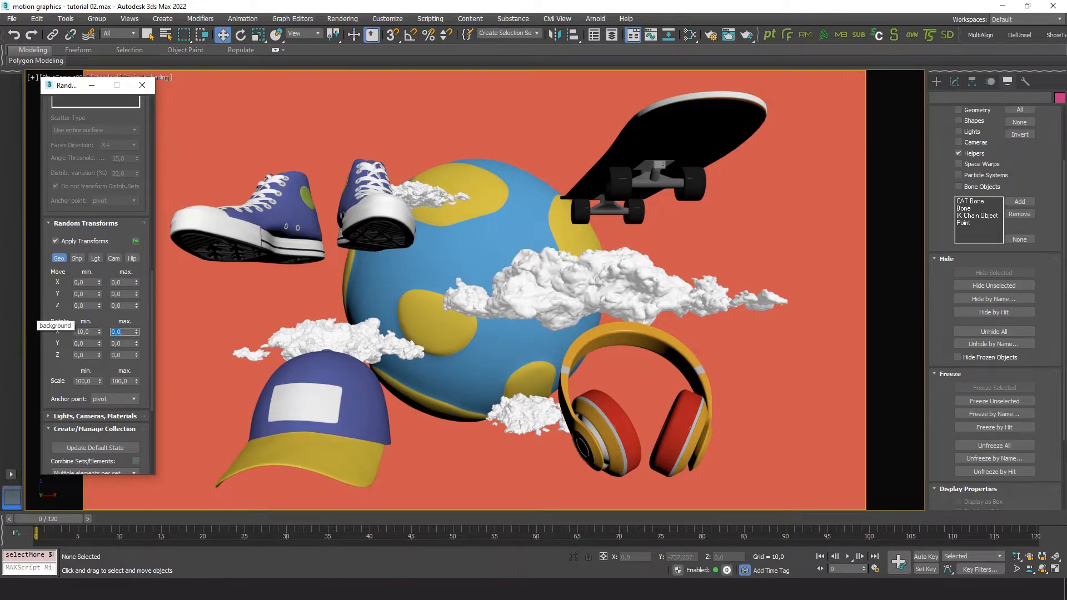
pyautogui.write('10')
pyautogui.press('Tab')
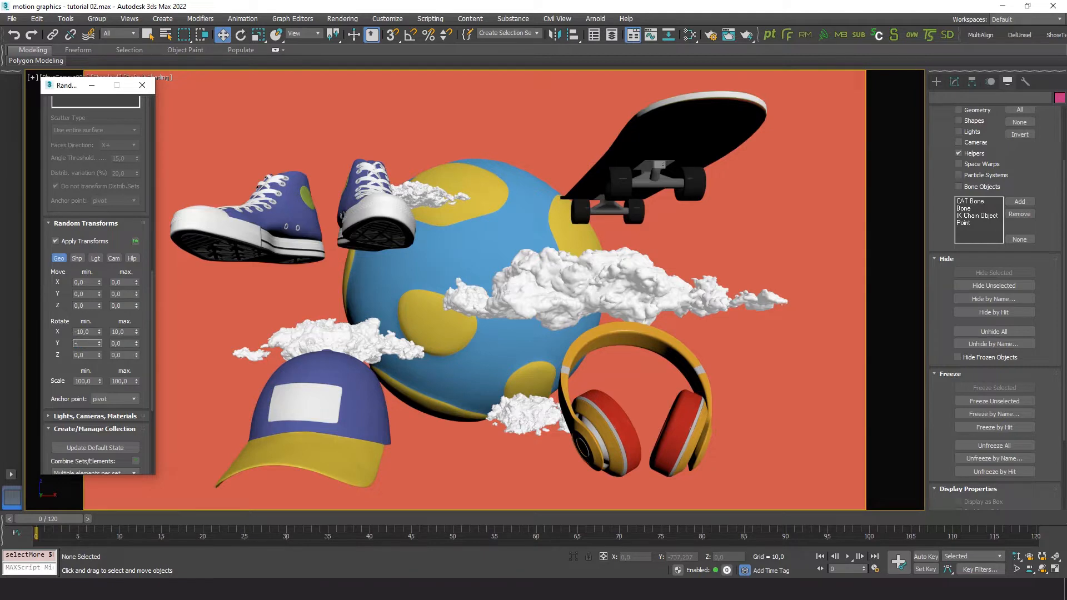
pyautogui.write('-10')
pyautogui.press('Tab')
pyautogui.write('10')
pyautogui.press('Tab')
pyautogui.press('Tab')
pyautogui.write('1')
# Set the random move range to -5 to 5 on the X, Y and Z axes.
pyautogui.click(93, 284)
pyautogui.write('5')
pyautogui.press('Tab')
pyautogui.click(92, 282)
pyautogui.write('-5')
pyautogui.press('Tab')
pyautogui.press('Tab')
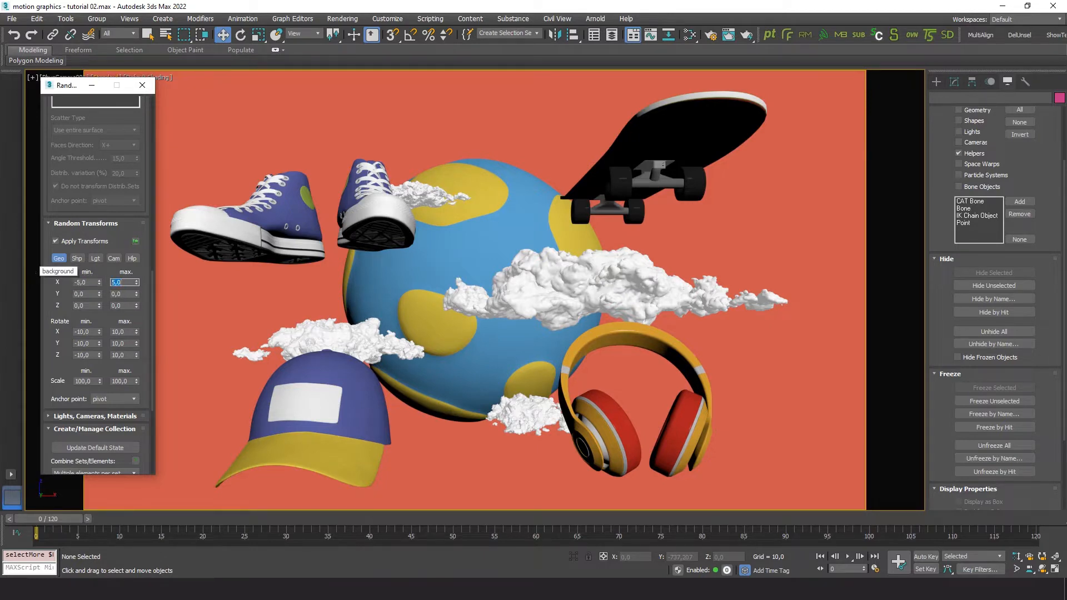
pyautogui.press('Tab')
pyautogui.write('5')
pyautogui.press('Tab')
pyautogui.write('-5')
pyautogui.press('Tab')
# Set the minimum random scale to 80 and the transform anchor point to center.
pyautogui.click(91, 382)
pyautogui.write('8')
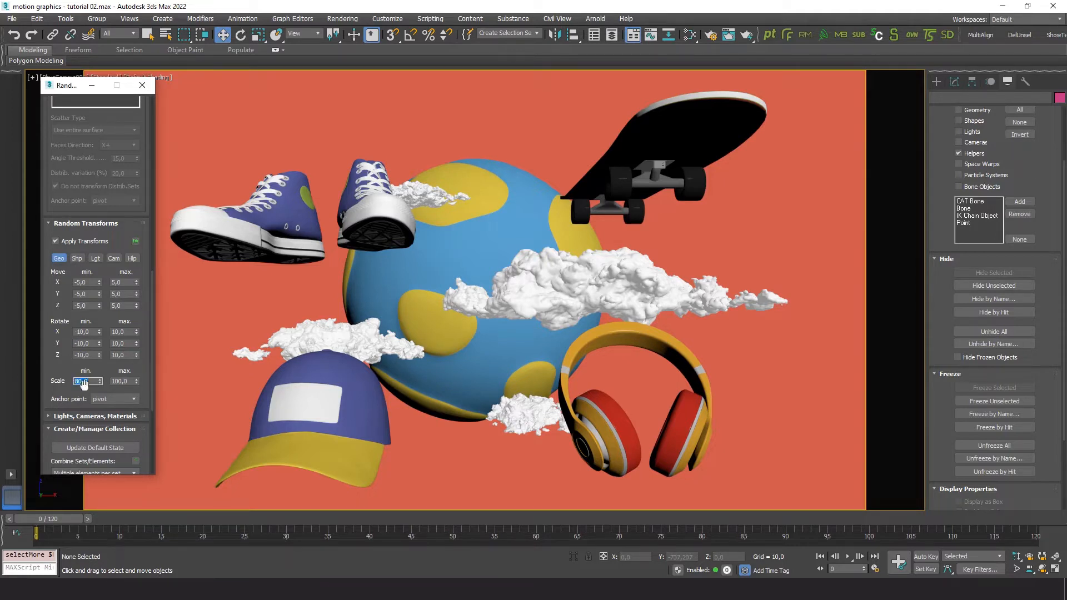
pyautogui.click(125, 400)
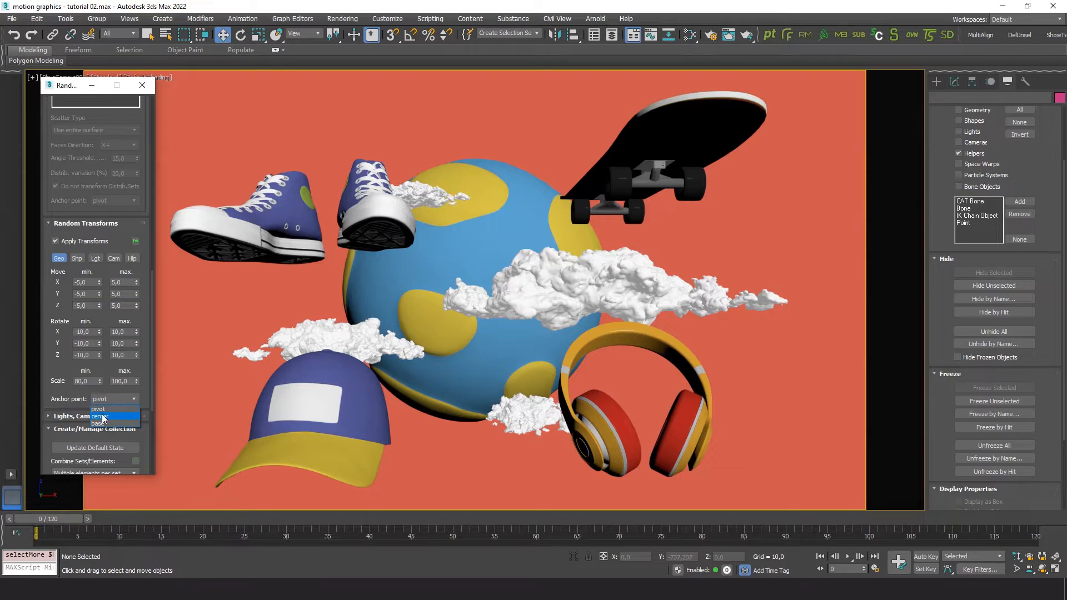
pyautogui.click(104, 417)
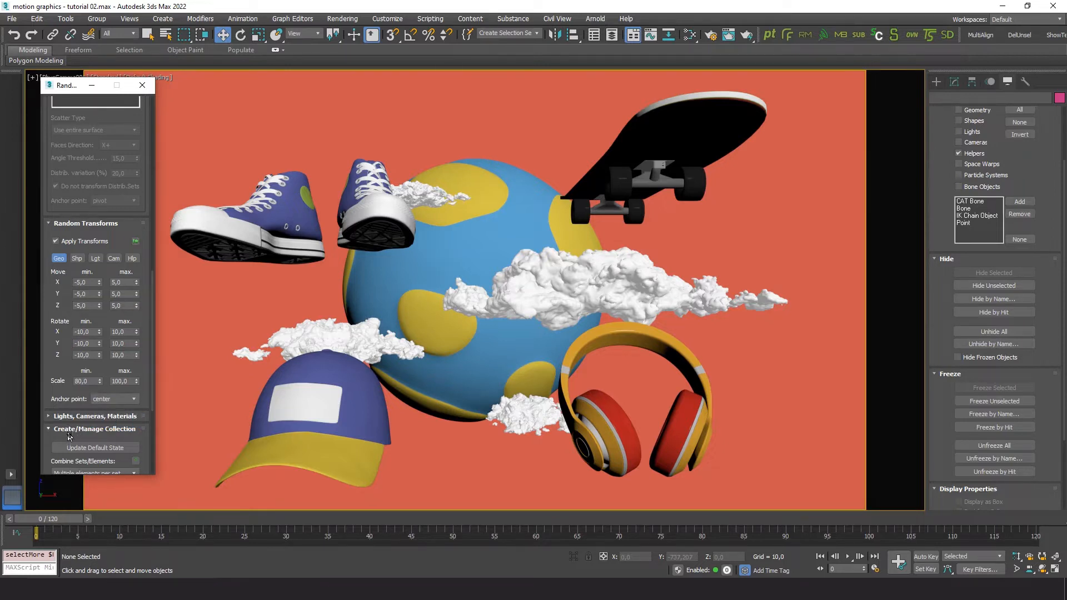
# Replace the current collection with a new one that applies the random move, rotate and scale settings.
pyautogui.moveTo(67, 436); pyautogui.dragTo(60, 163)
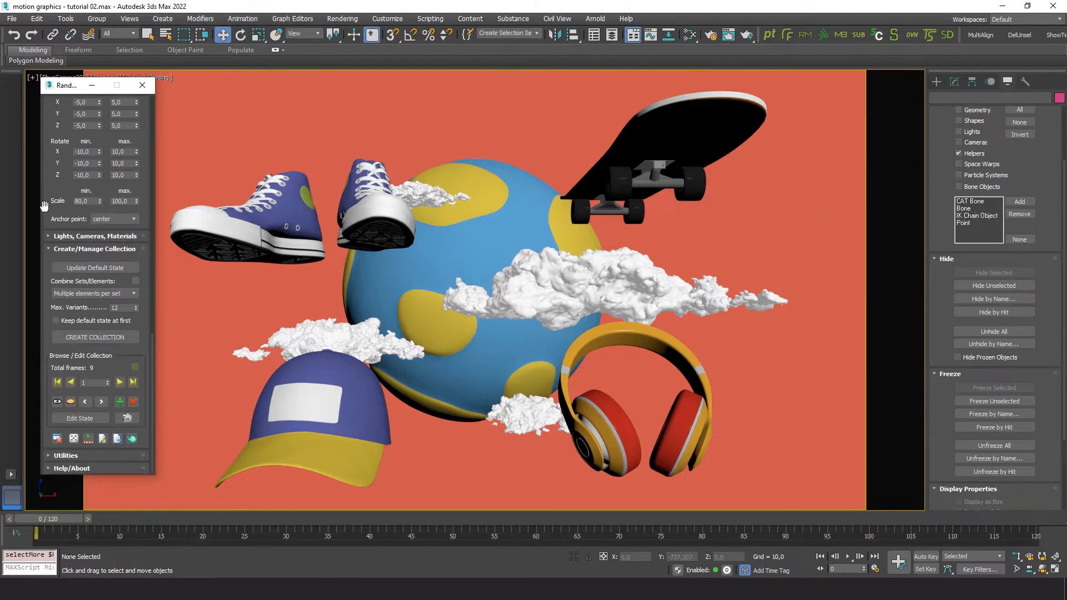
pyautogui.click(79, 339)
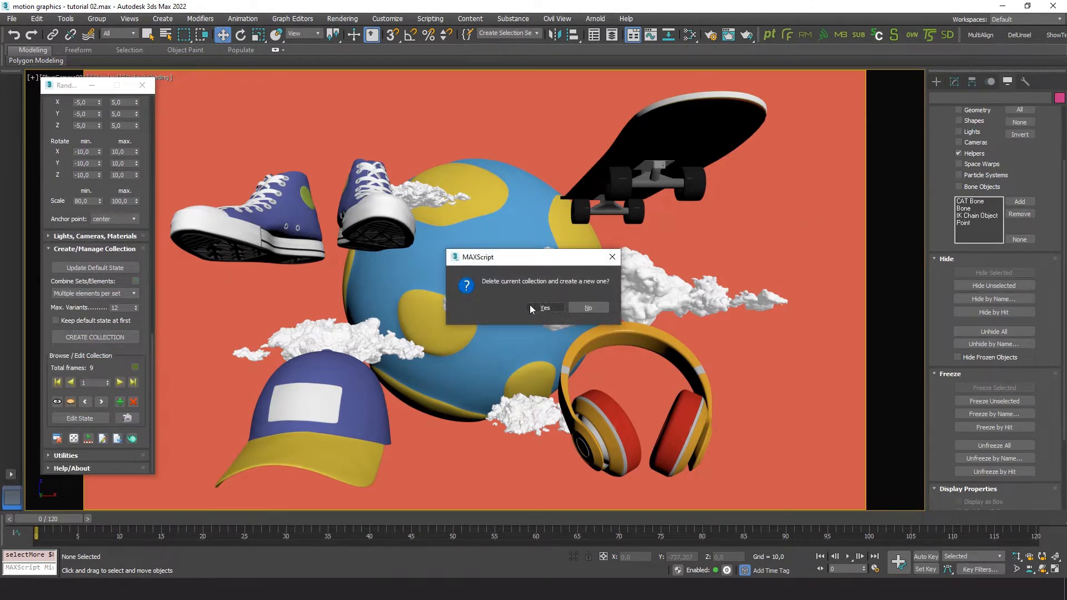
pyautogui.click(530, 308)
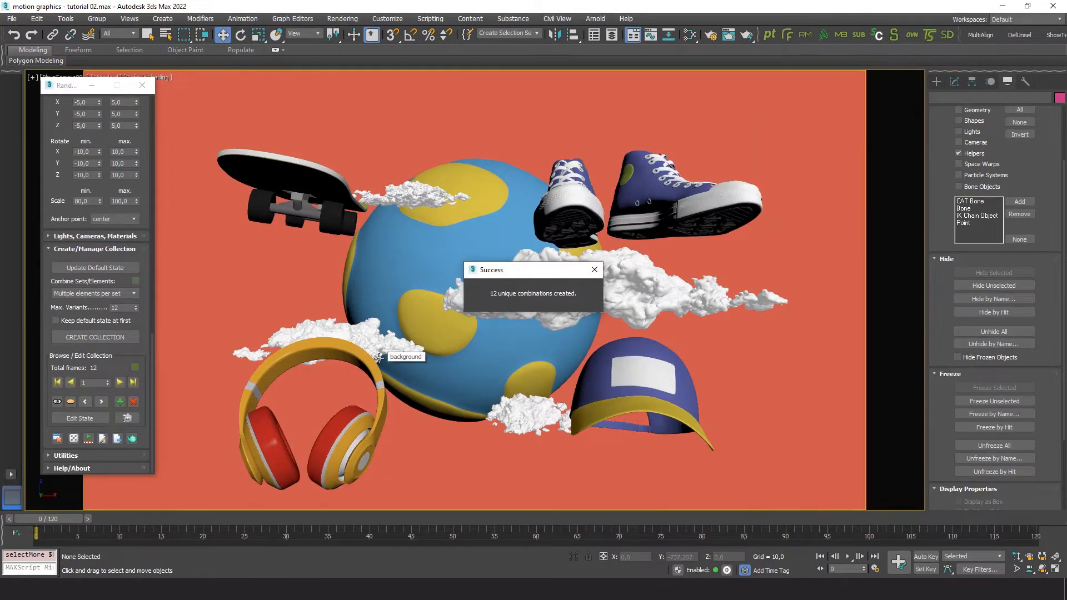
# Browse through all the new variants to examine the randomly transformed objects, continuing past the start to the third variant.
pyautogui.click(119, 382)
pyautogui.click(119, 382)
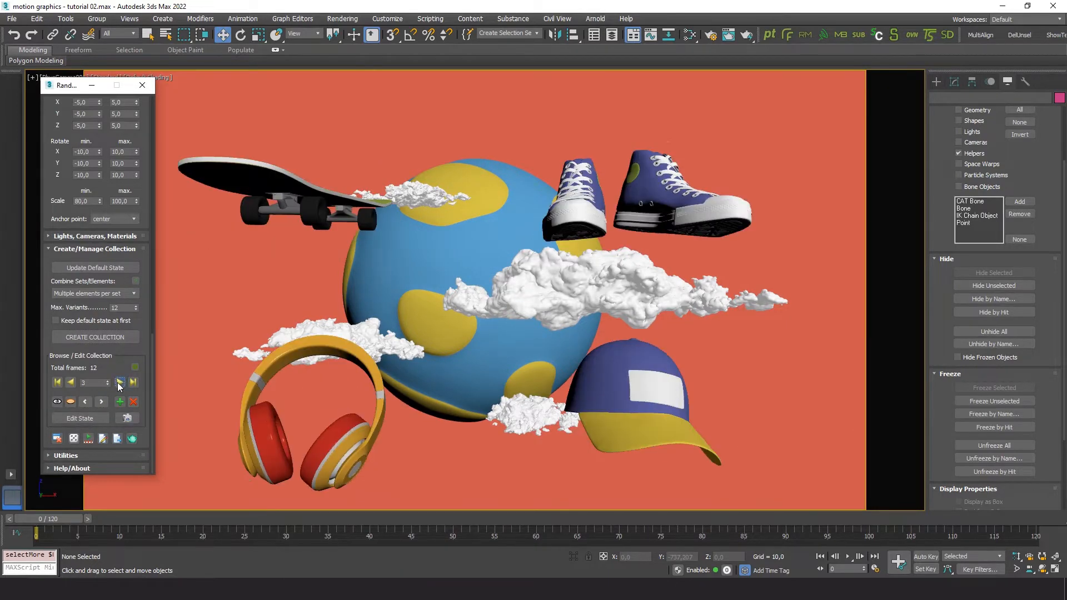
pyautogui.click(119, 382)
pyautogui.click(119, 382)
pyautogui.click(119, 382)
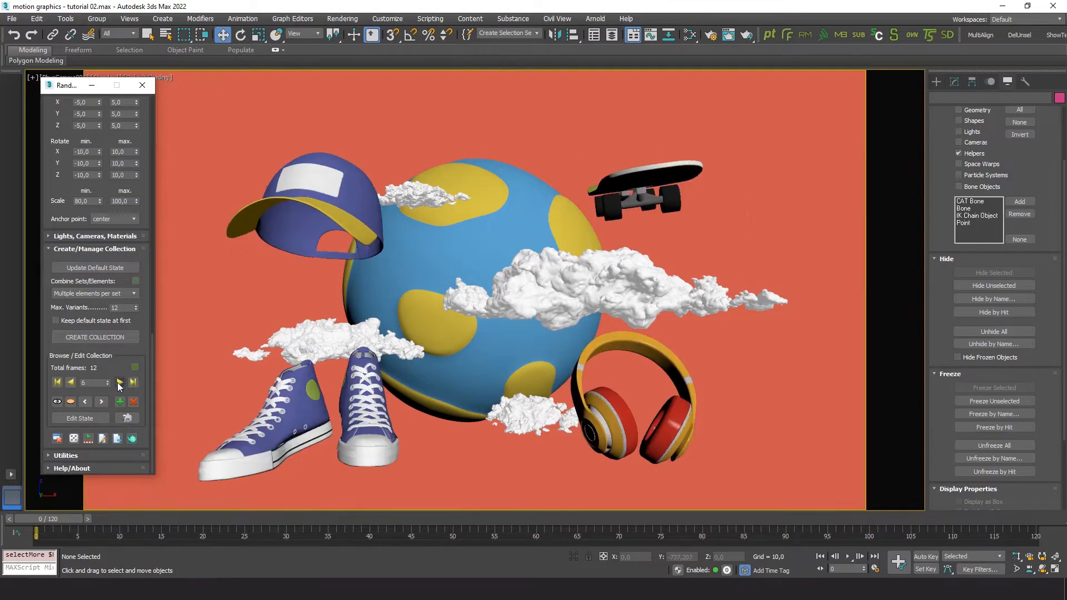
pyautogui.click(119, 382)
pyautogui.click(119, 383)
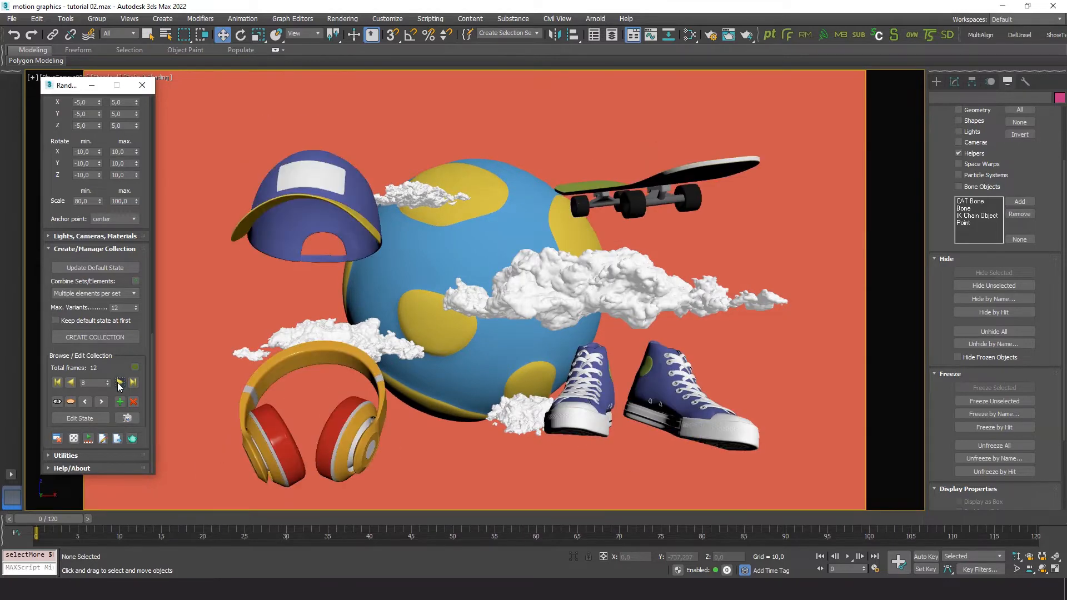
pyautogui.click(119, 382)
pyautogui.click(119, 382)
pyautogui.click(119, 383)
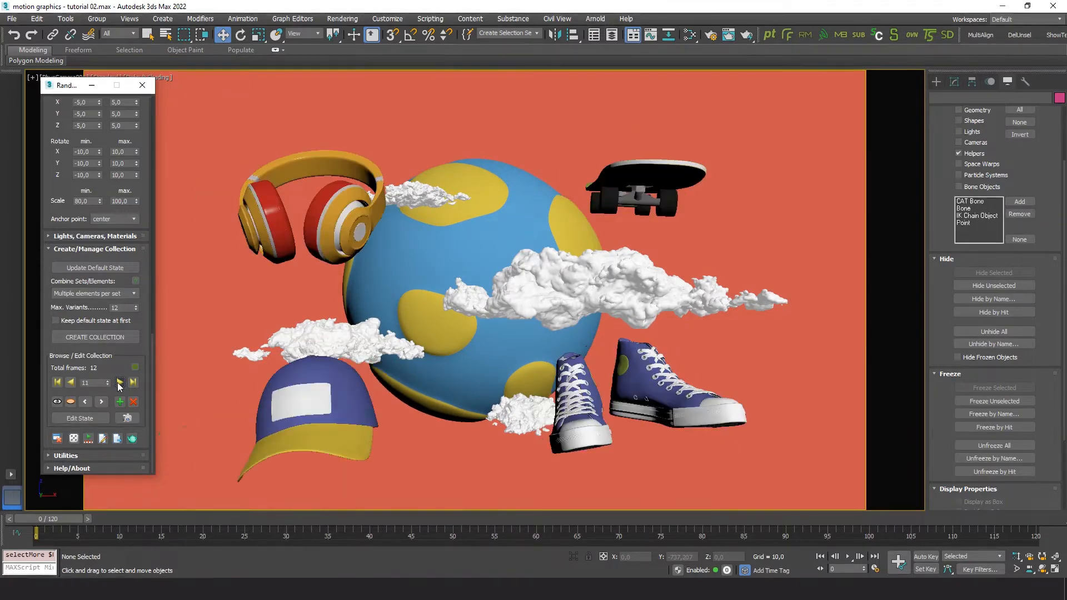
pyautogui.click(118, 382)
pyautogui.click(119, 383)
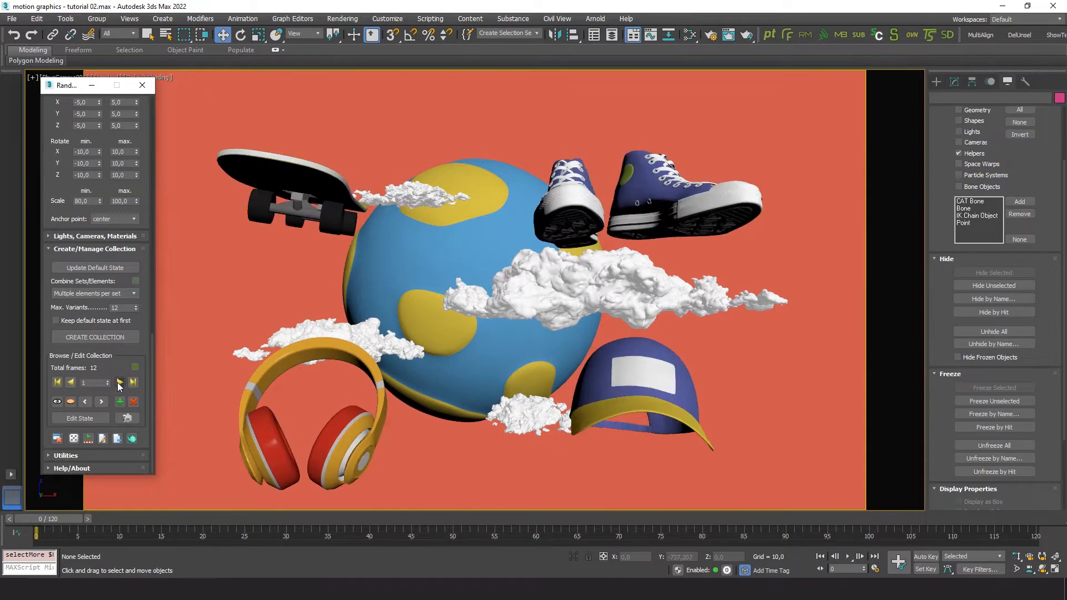
pyautogui.click(119, 382)
pyautogui.click(119, 382)
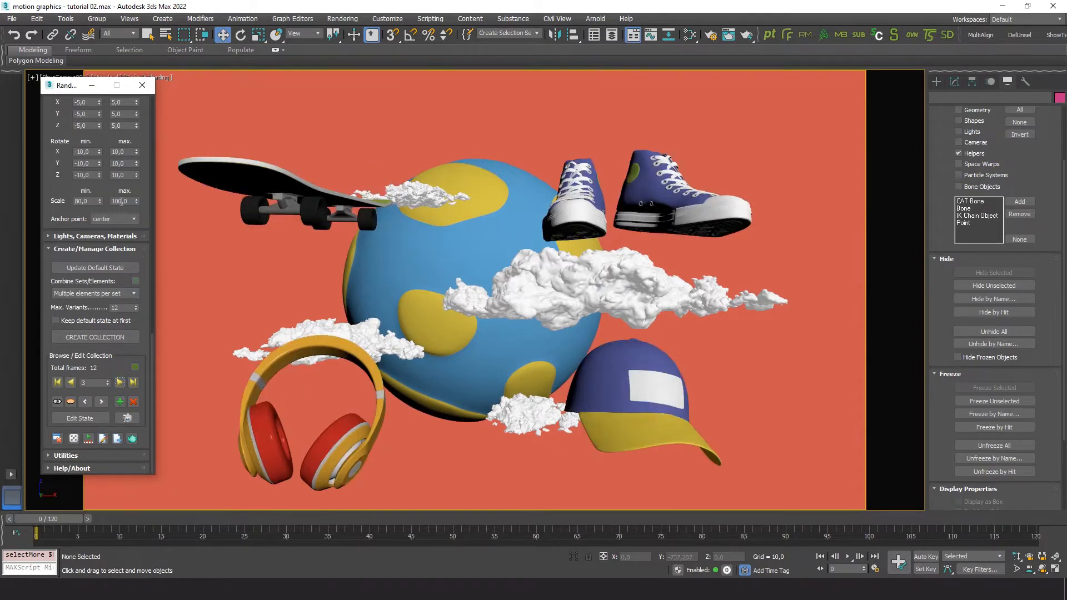
# Set the random rotation range to -15 to 15 on all three axes and the scale range to 70 to 110.
pyautogui.moveTo(56, 195); pyautogui.dragTo(60, 290)
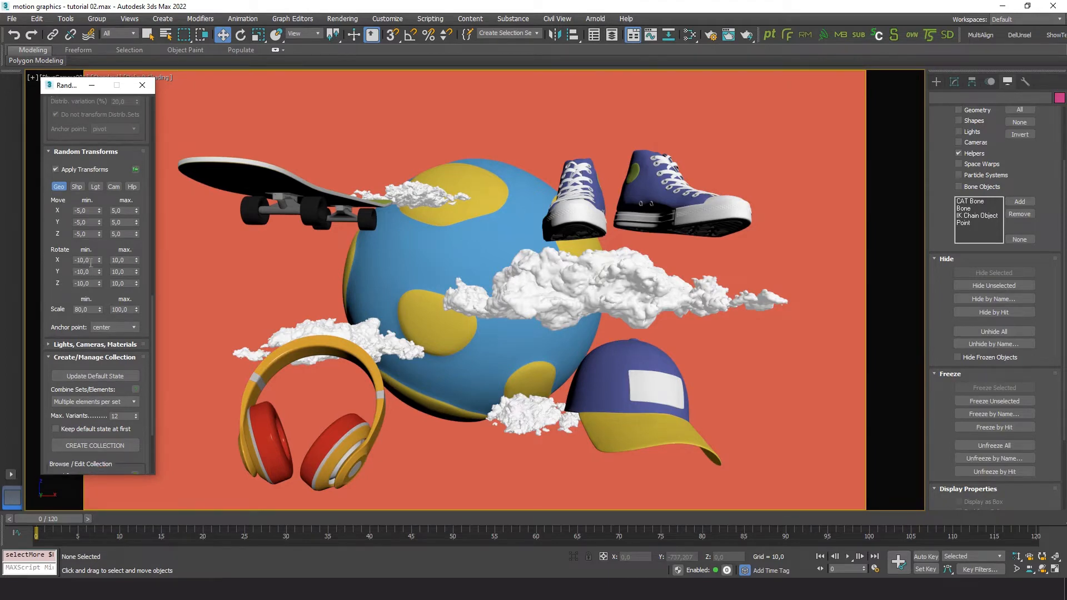
pyautogui.click(93, 260)
pyautogui.write('-15')
pyautogui.press('Tab')
pyautogui.write('15')
pyautogui.press('Tab')
pyautogui.write('-15')
pyautogui.press('Tab')
pyautogui.write('15')
pyautogui.press('Tab')
pyautogui.write('-15')
pyautogui.press('Tab')
pyautogui.moveTo(91, 311); pyautogui.dragTo(42, 310)
pyautogui.moveTo(130, 310); pyautogui.dragTo(106, 309)
# Recreate the collection with the wider rotation and scale ranges, deleting the current one.
pyautogui.moveTo(60, 299); pyautogui.dragTo(60, 293)
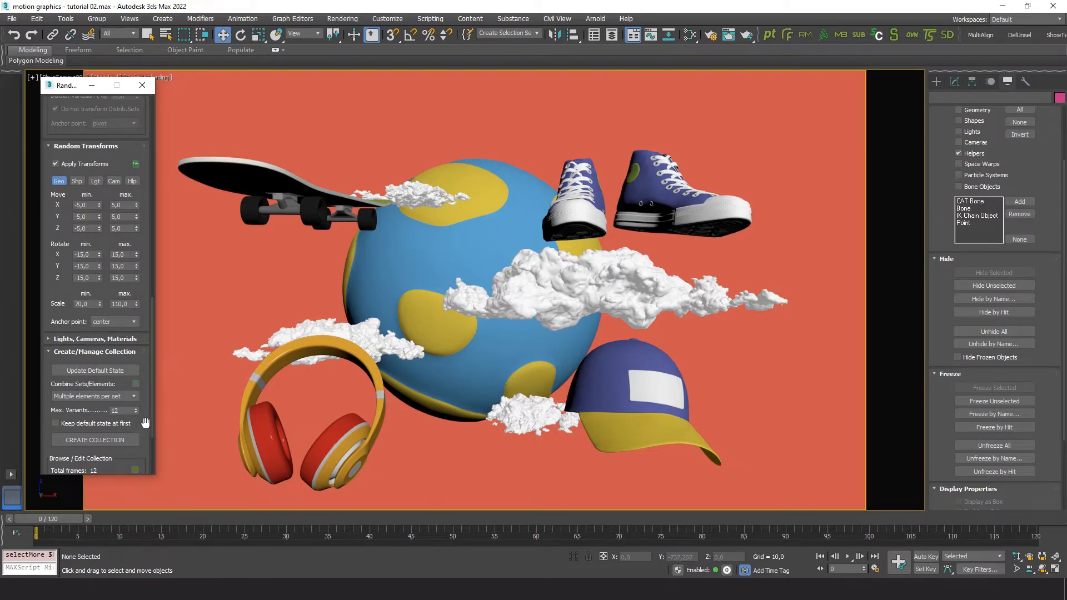
pyautogui.moveTo(145, 423); pyautogui.dragTo(145, 321)
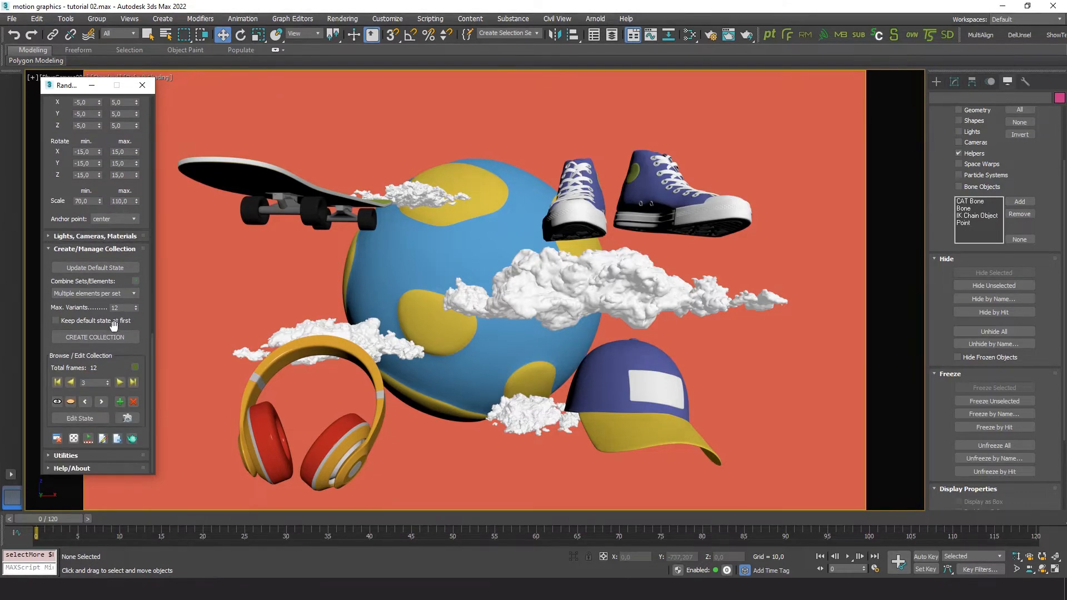
pyautogui.click(83, 338)
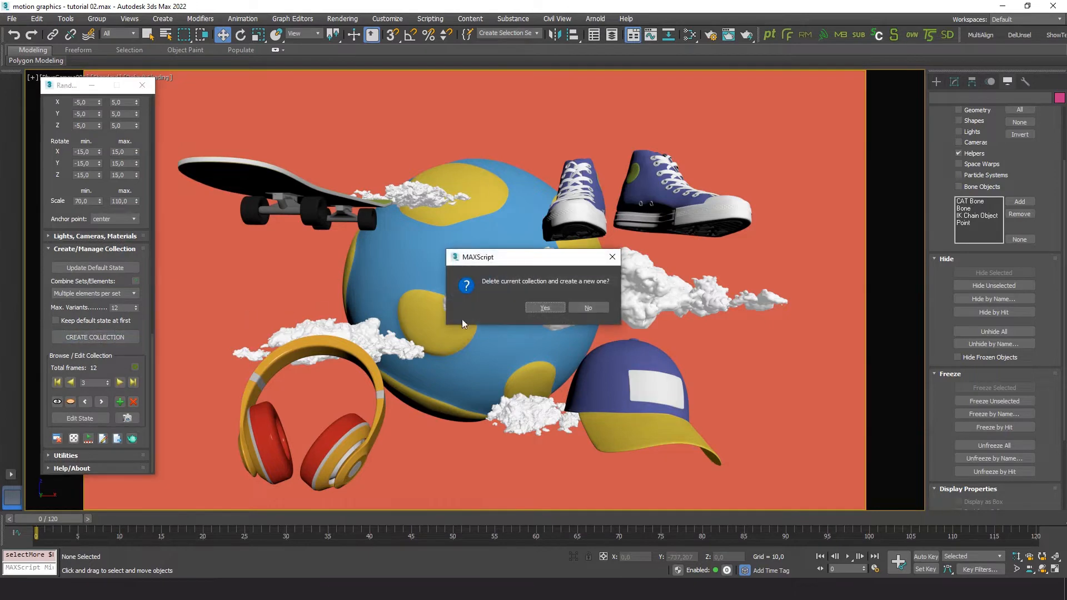
pyautogui.click(543, 309)
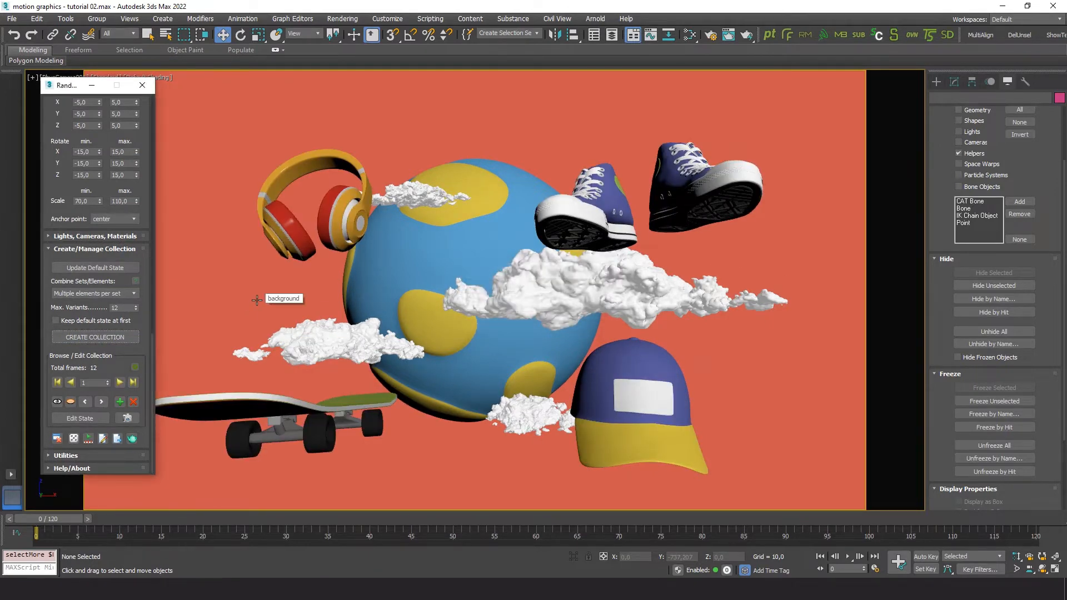
# Browse through all the variants of the recreated collection, wrapping around to the second one, to examine the wider rotations and scales.
pyautogui.click(119, 383)
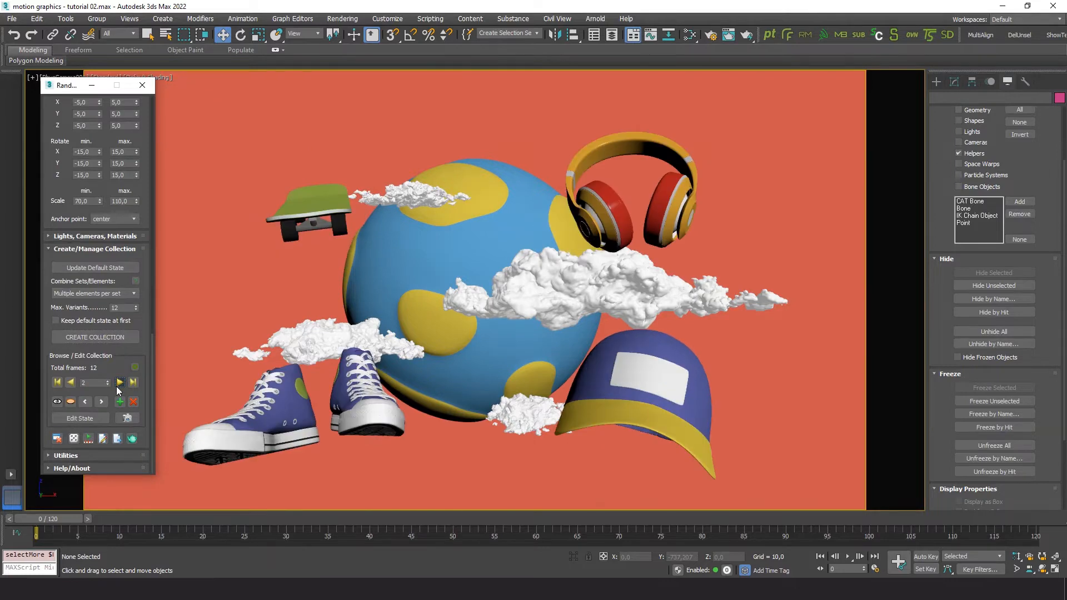
pyautogui.click(118, 383)
pyautogui.click(118, 383)
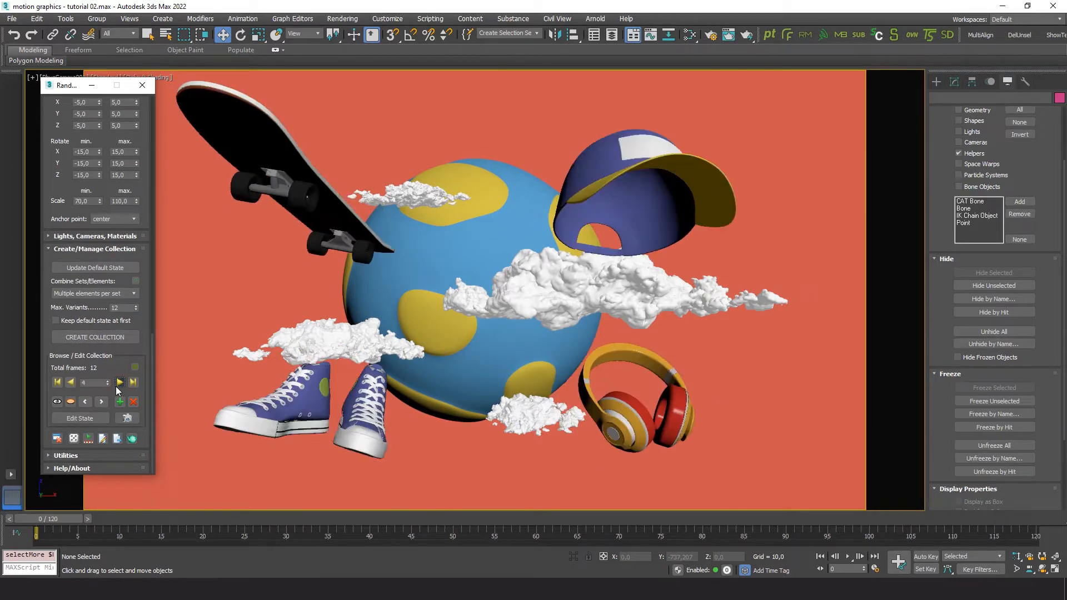
pyautogui.click(118, 383)
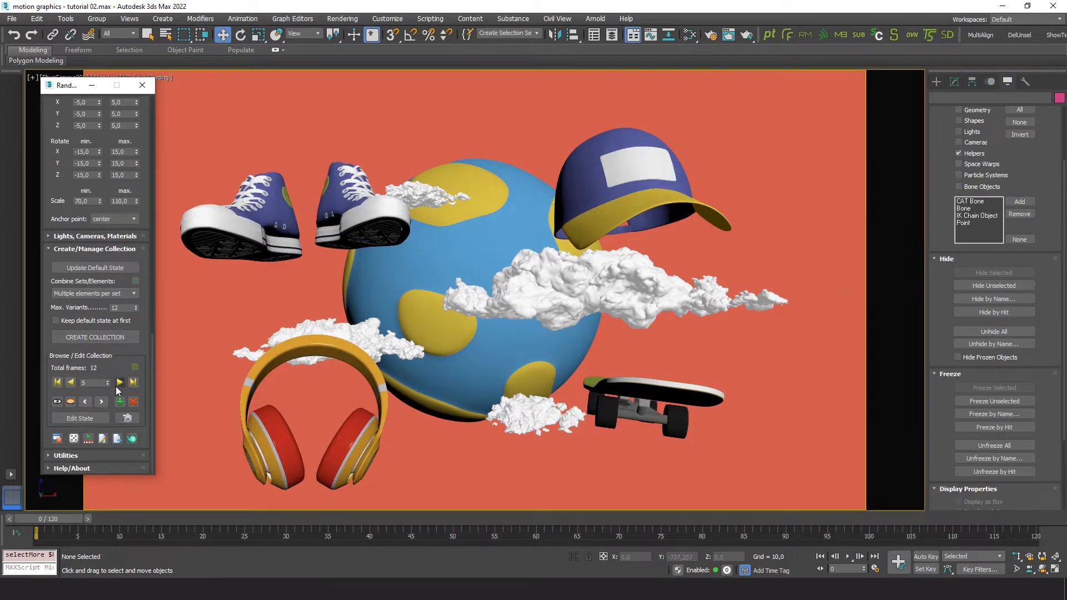
pyautogui.click(118, 383)
pyautogui.click(118, 384)
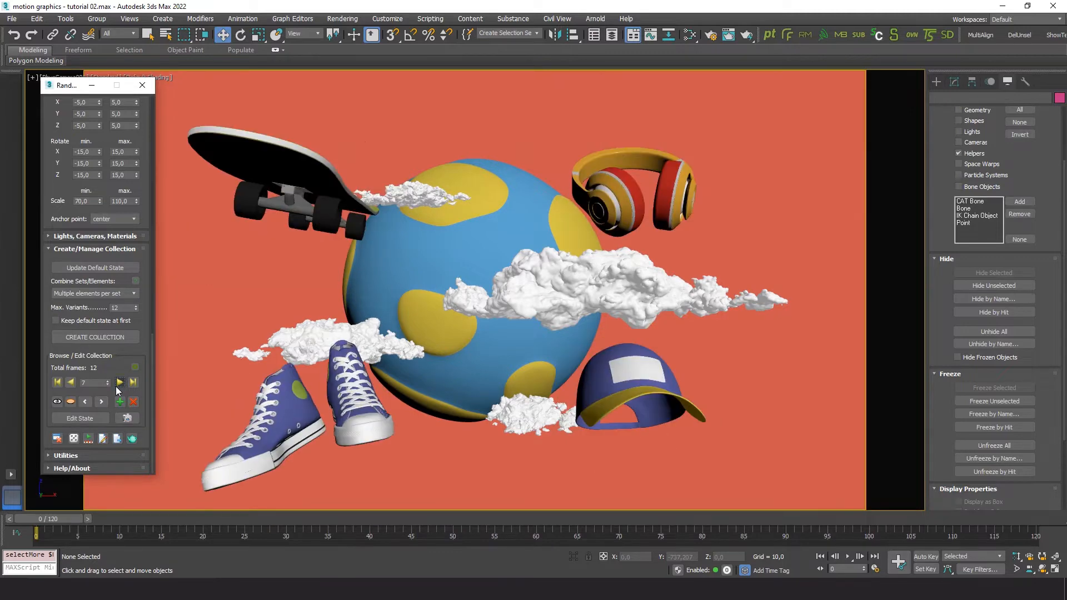
pyautogui.click(118, 385)
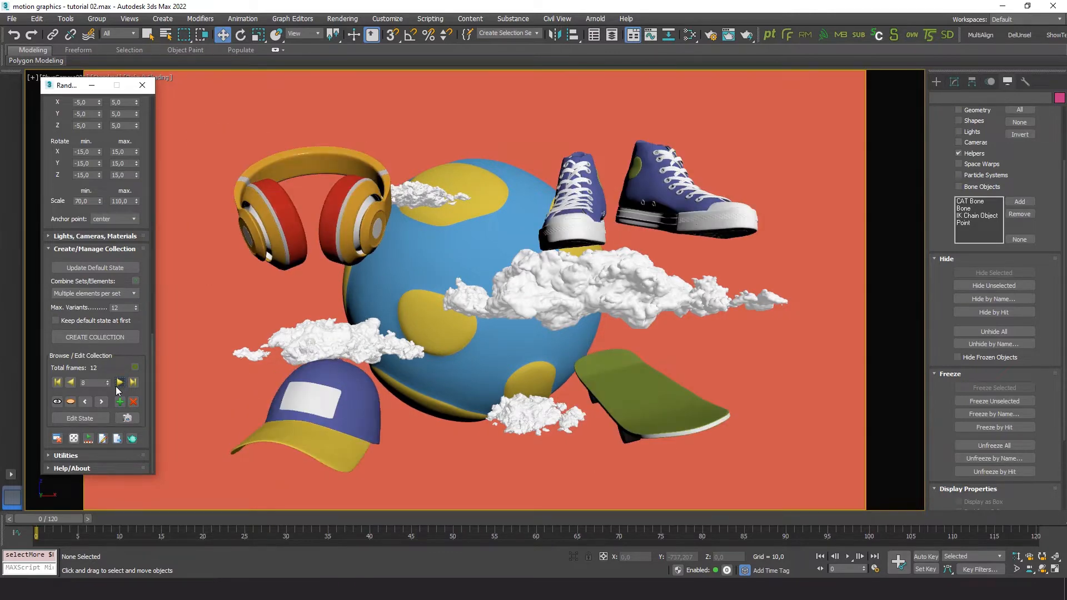
pyautogui.click(118, 383)
pyautogui.click(119, 384)
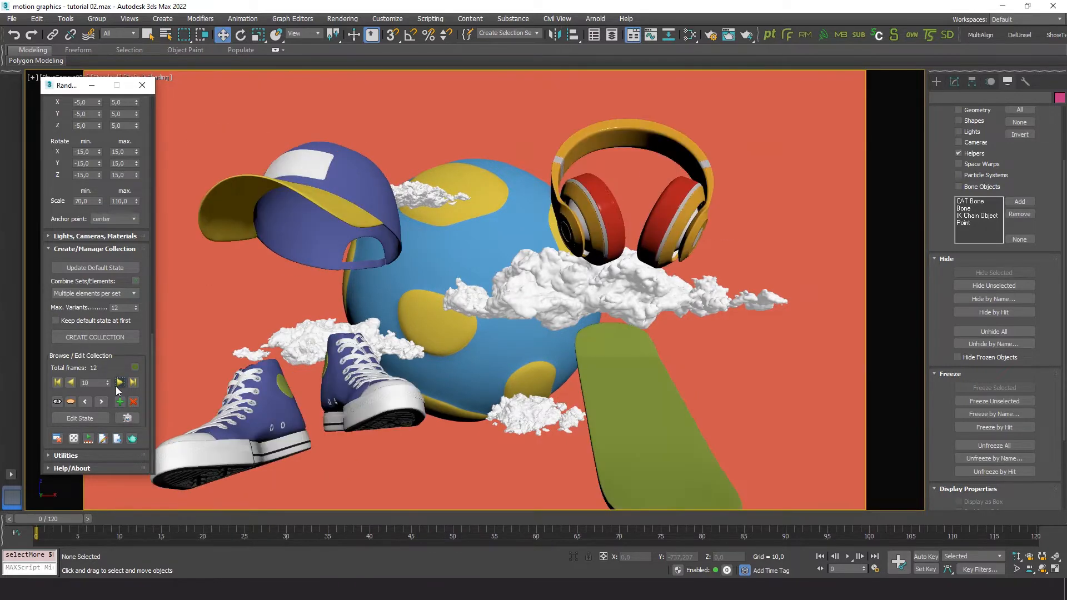
pyautogui.click(119, 384)
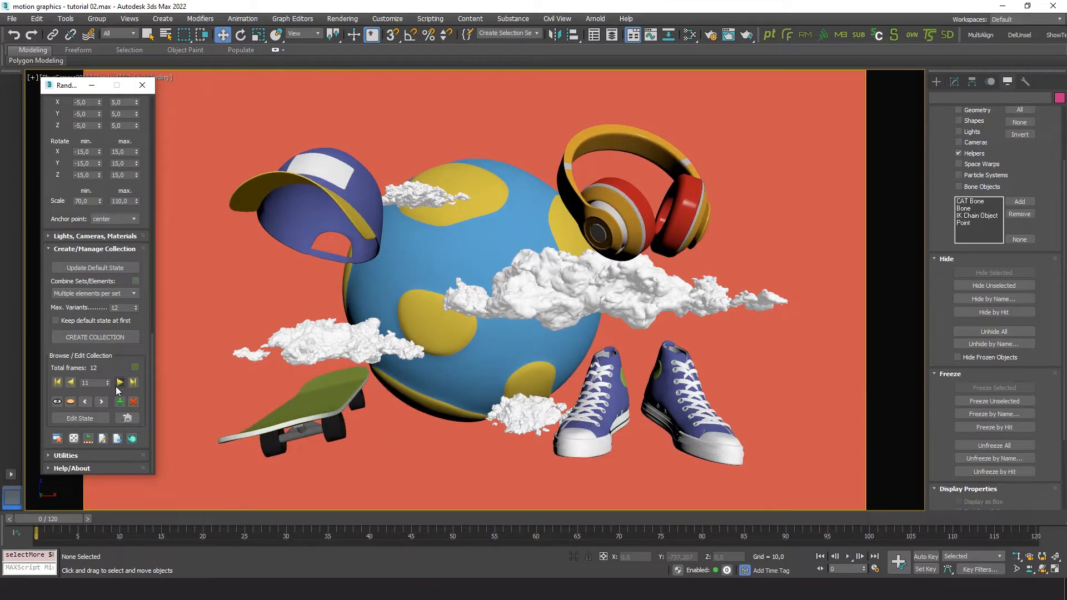
pyautogui.click(118, 384)
pyautogui.click(119, 384)
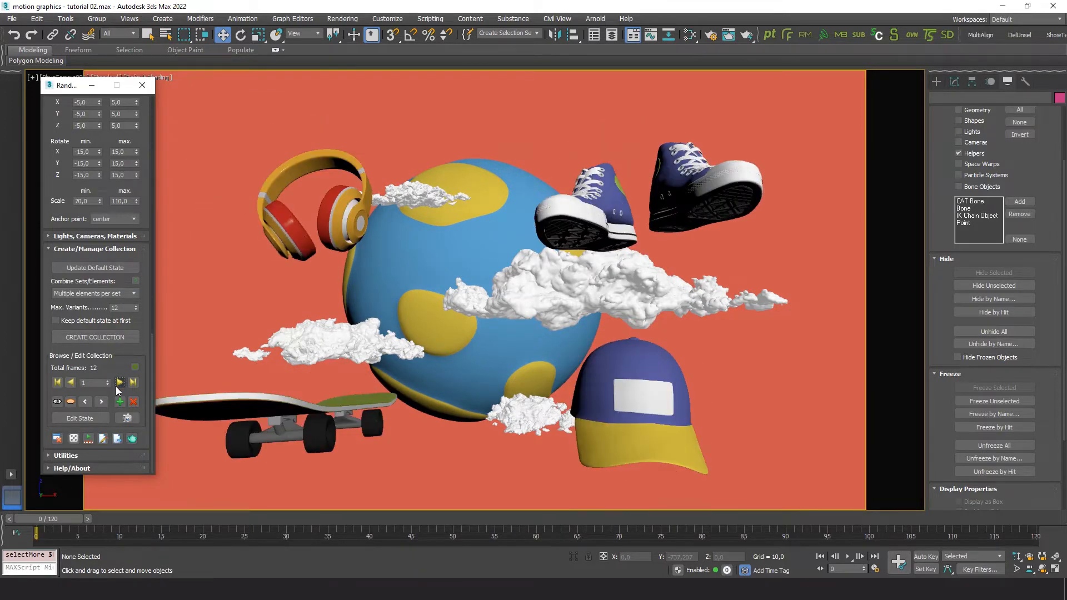
pyautogui.click(118, 383)
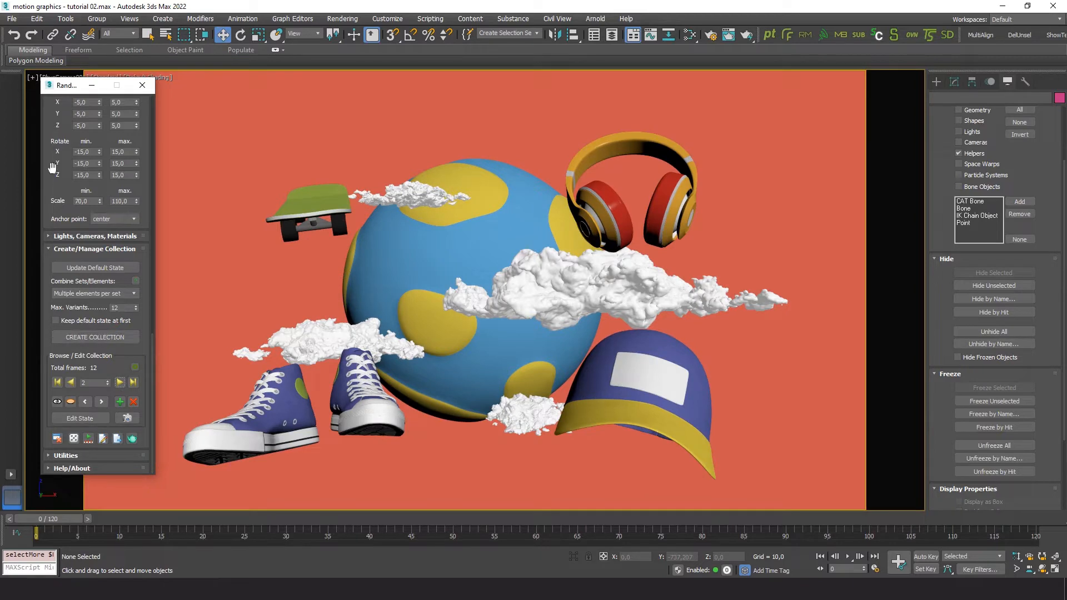
# Set the random Z rotation range to -20 to 20 and recreate the collection, deleting the current one.
pyautogui.moveTo(61, 192); pyautogui.dragTo(65, 224)
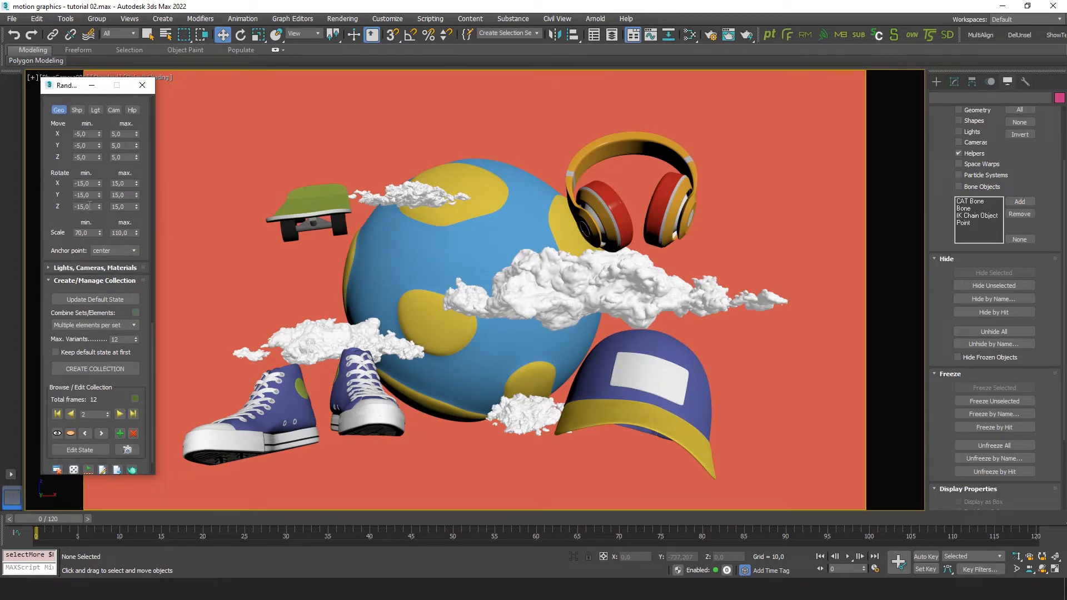
pyautogui.doubleClick(86, 206)
pyautogui.write('-20')
pyautogui.press('Tab')
pyautogui.write('20')
pyautogui.moveTo(53, 217); pyautogui.dragTo(50, 96)
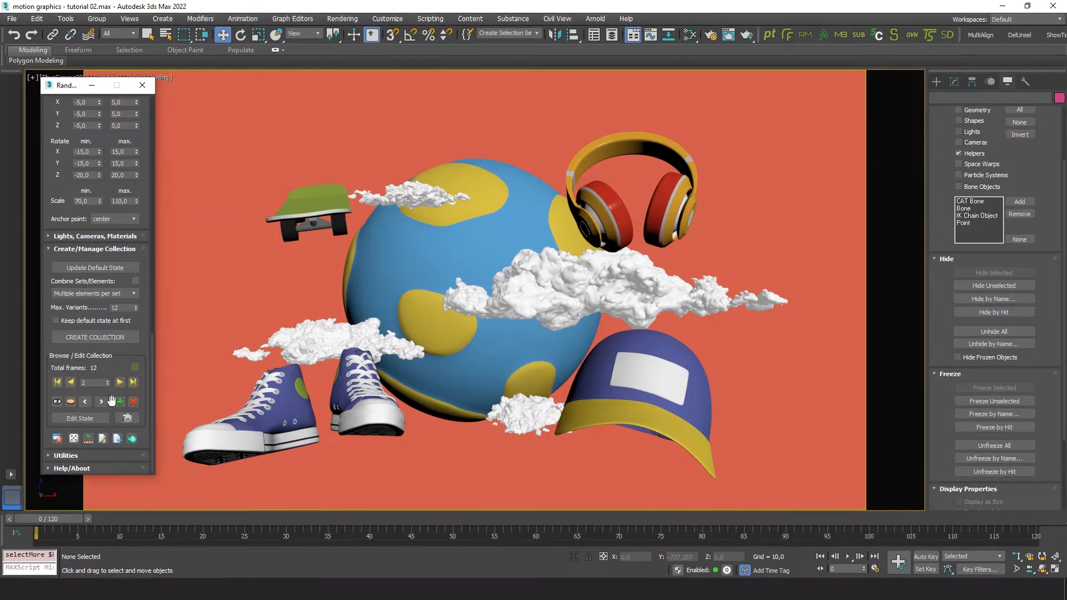
pyautogui.click(97, 336)
pyautogui.click(548, 305)
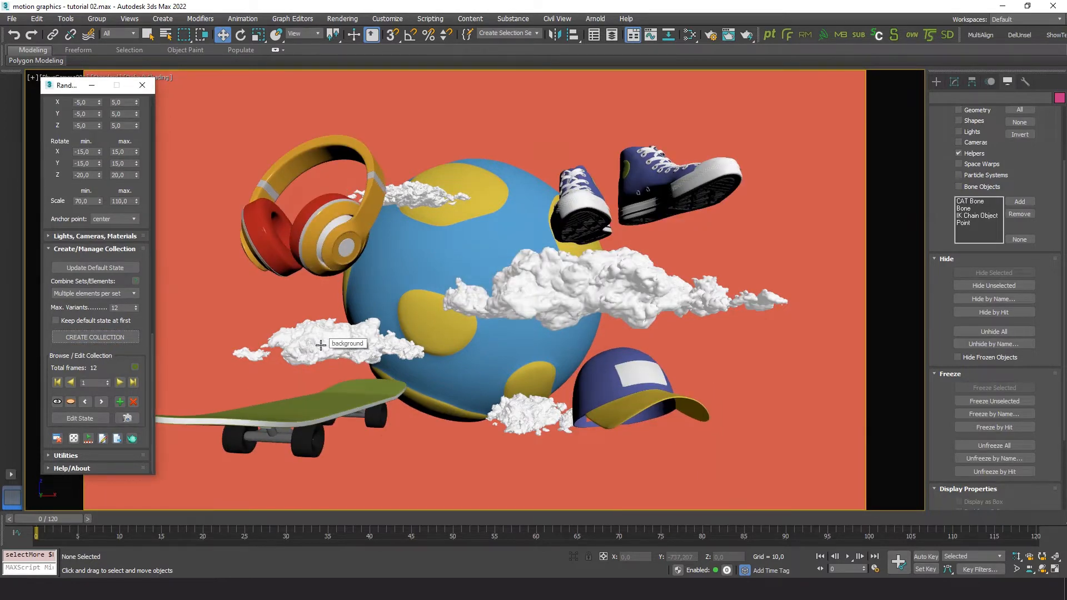
# Step through the regenerated variants up to the last one to examine the object placement, and return to the first variant.
pyautogui.click(119, 384)
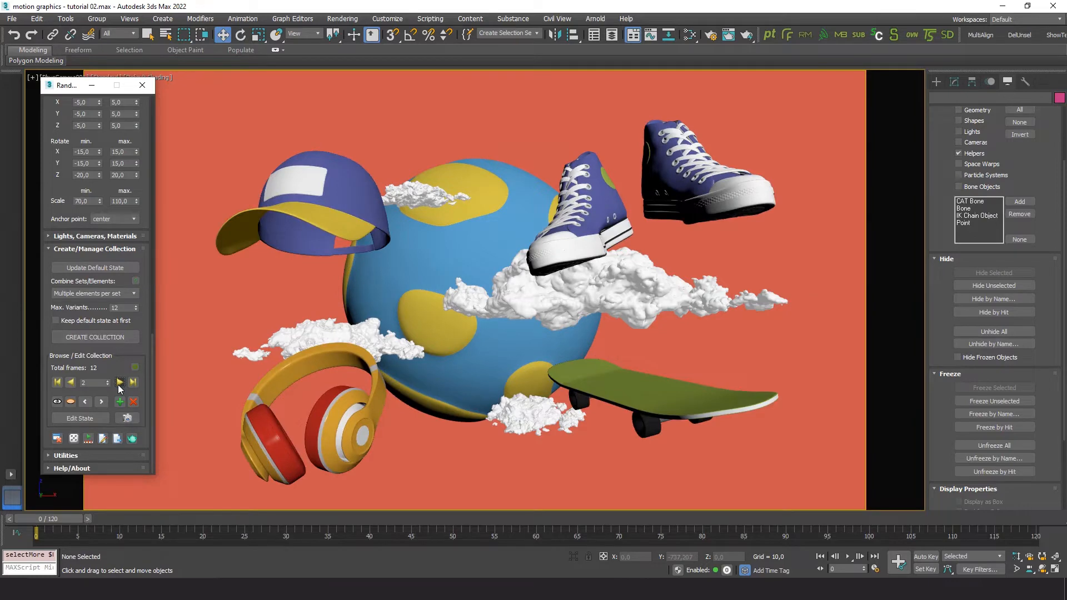
pyautogui.click(119, 383)
pyautogui.click(120, 384)
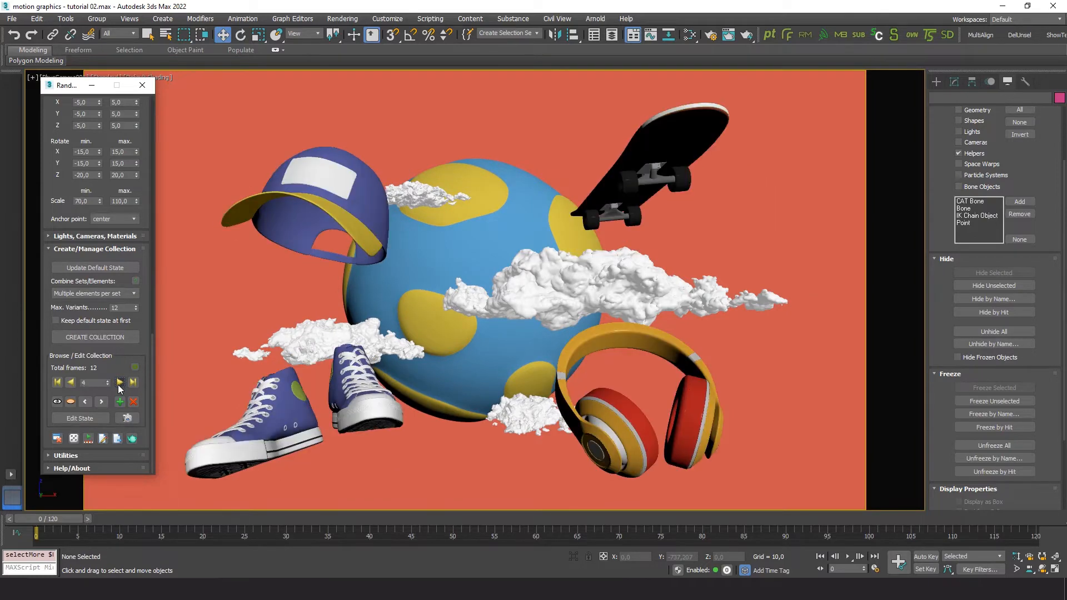
pyautogui.click(119, 384)
pyautogui.click(120, 383)
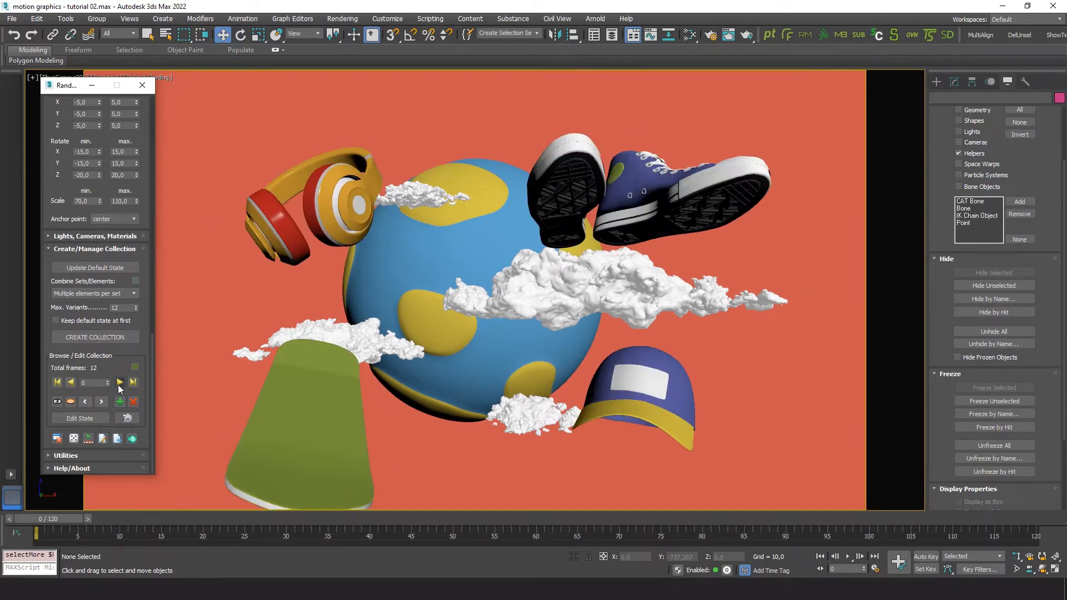
pyautogui.click(120, 384)
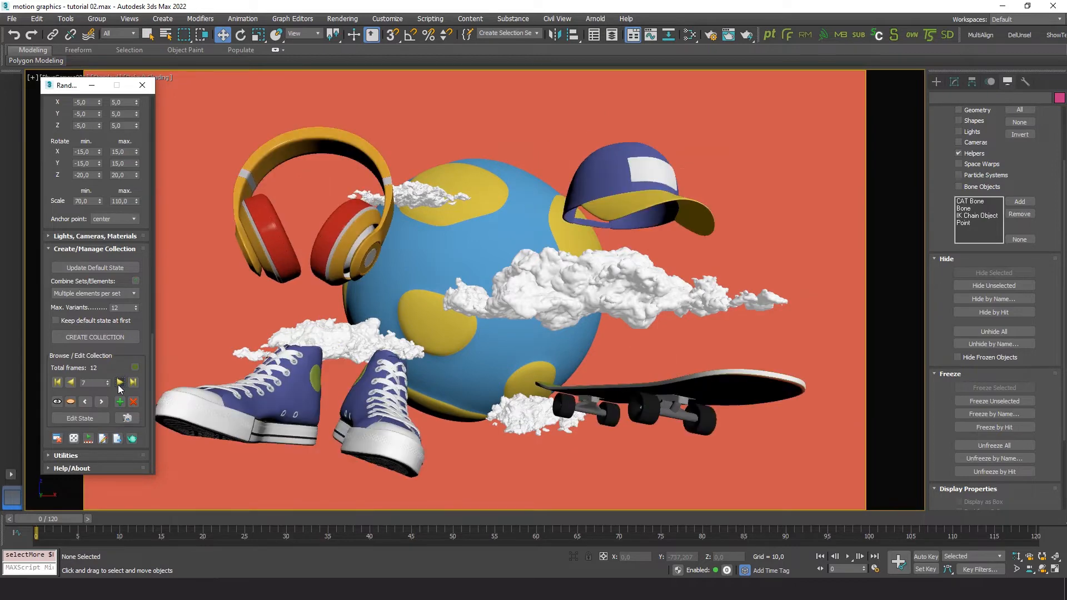
pyautogui.click(120, 384)
pyautogui.click(120, 383)
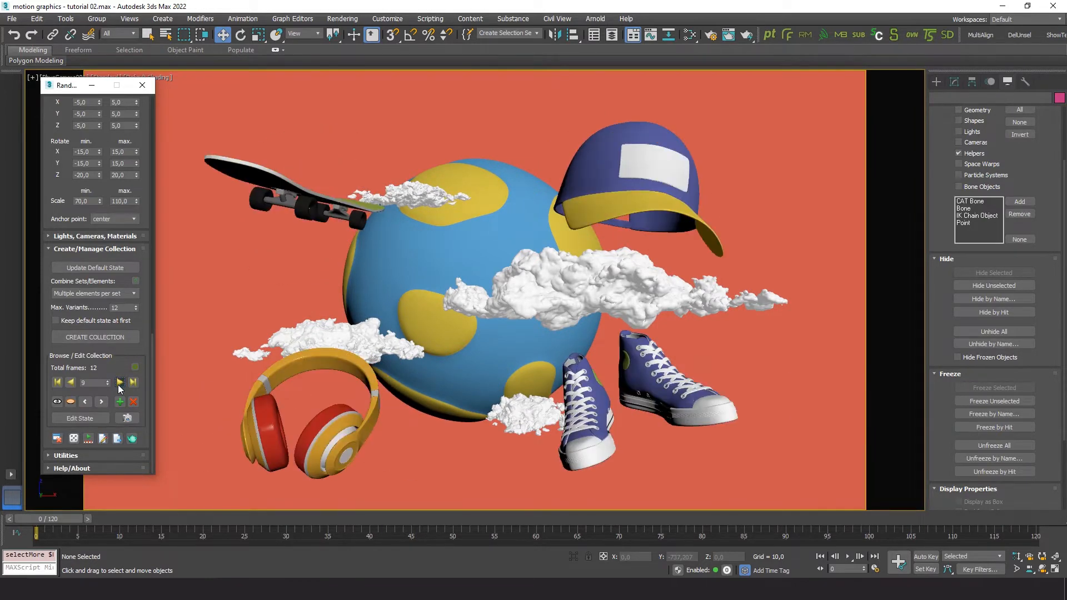
pyautogui.click(120, 383)
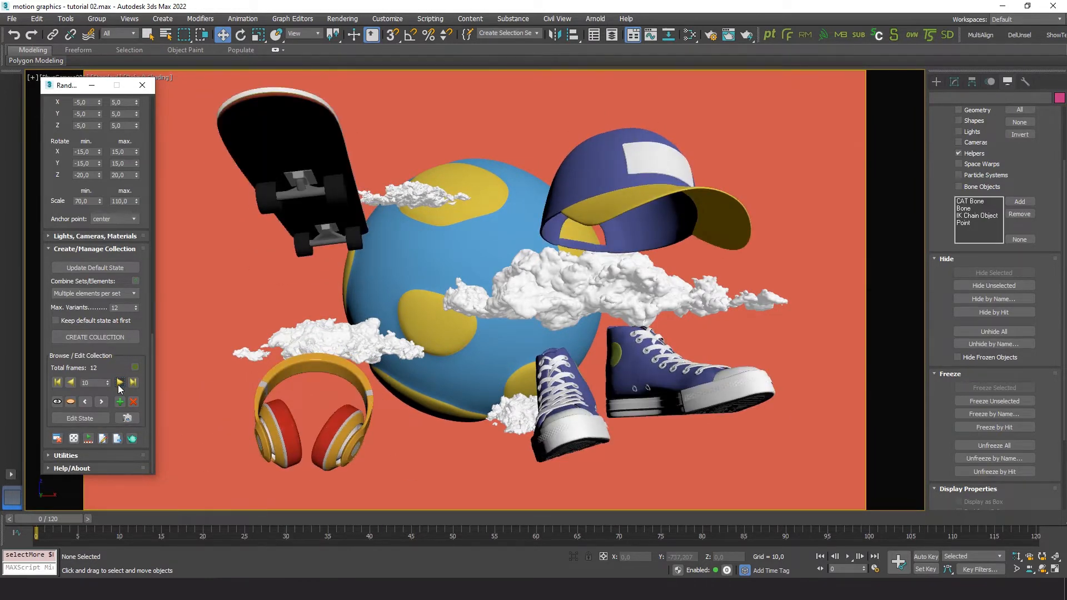
pyautogui.click(119, 383)
pyautogui.click(120, 383)
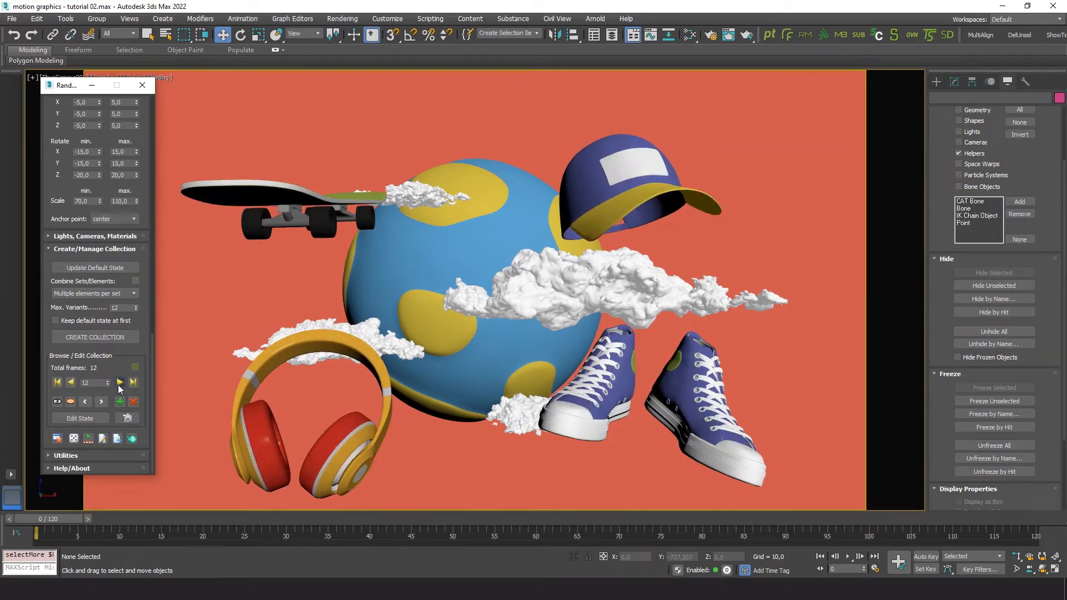
pyautogui.click(57, 383)
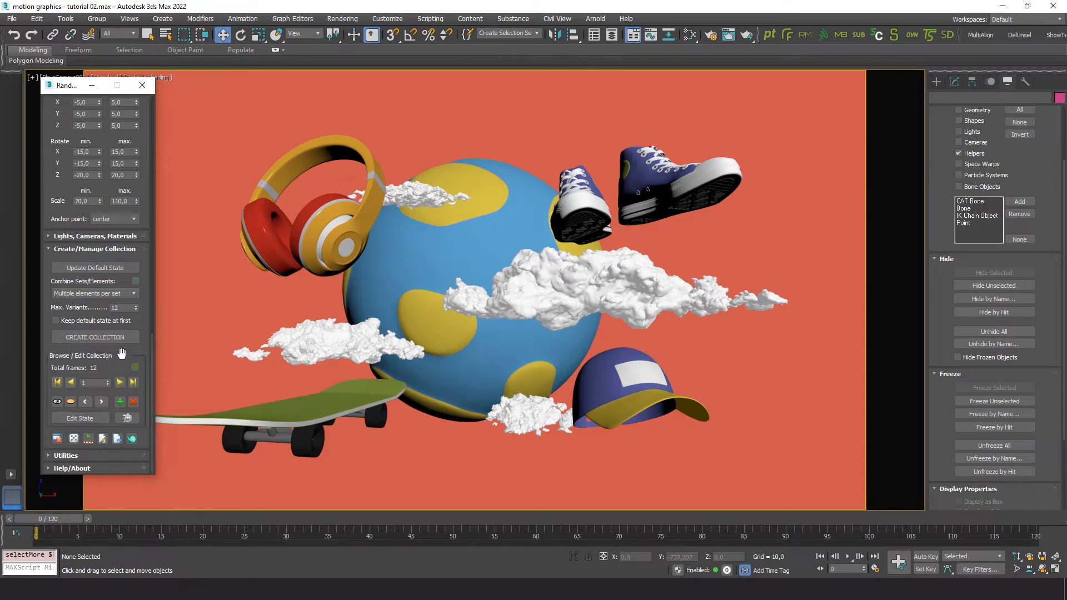
# Select the background plane and open the Slate Material Editor beside the RandoMixer window.
pyautogui.click(726, 465)
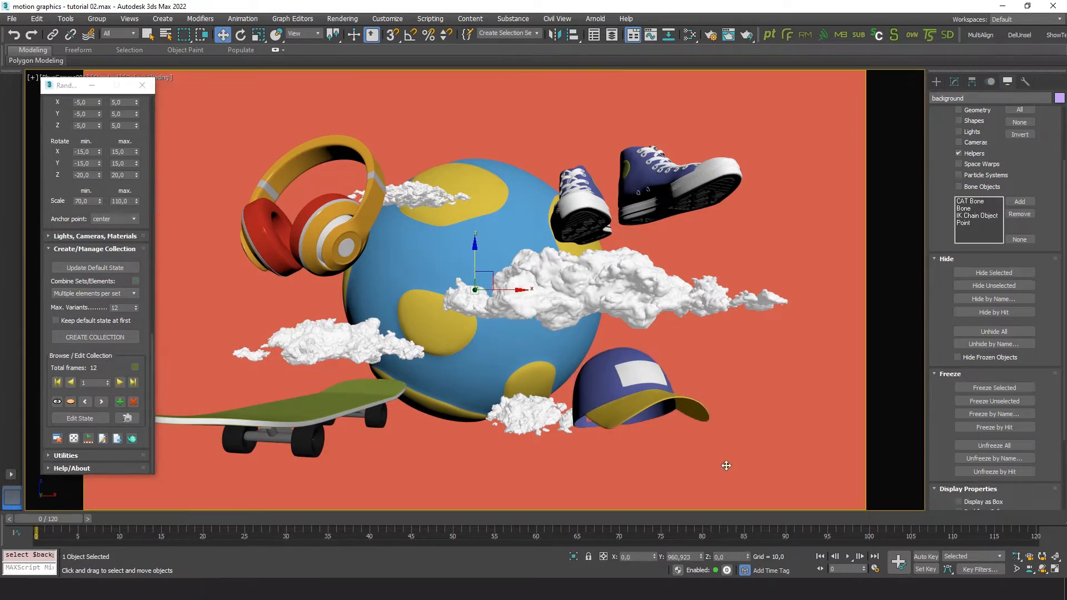
pyautogui.click(954, 81)
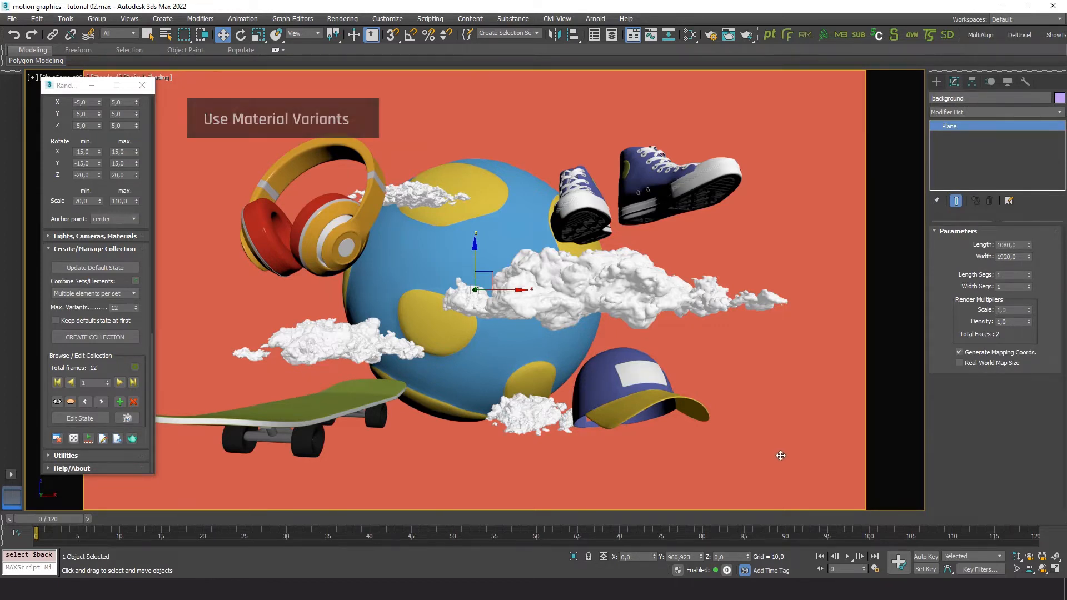
pyautogui.press('m')
pyautogui.moveTo(384, 107); pyautogui.dragTo(575, 113)
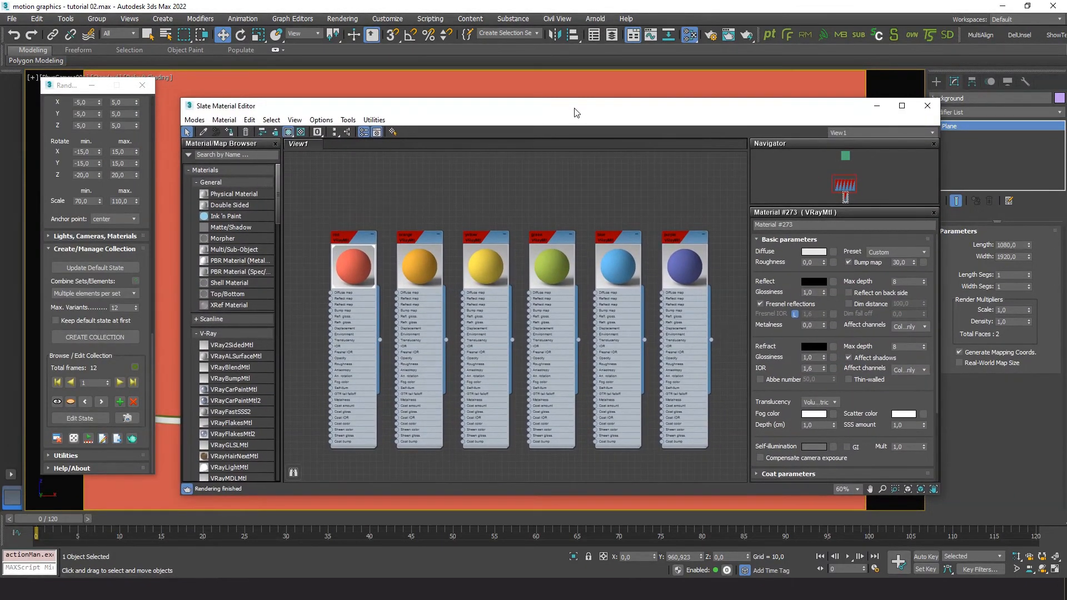
# Switch the RandoMixer sets mode from Single Set to Multiple Sets.
pyautogui.click(144, 128)
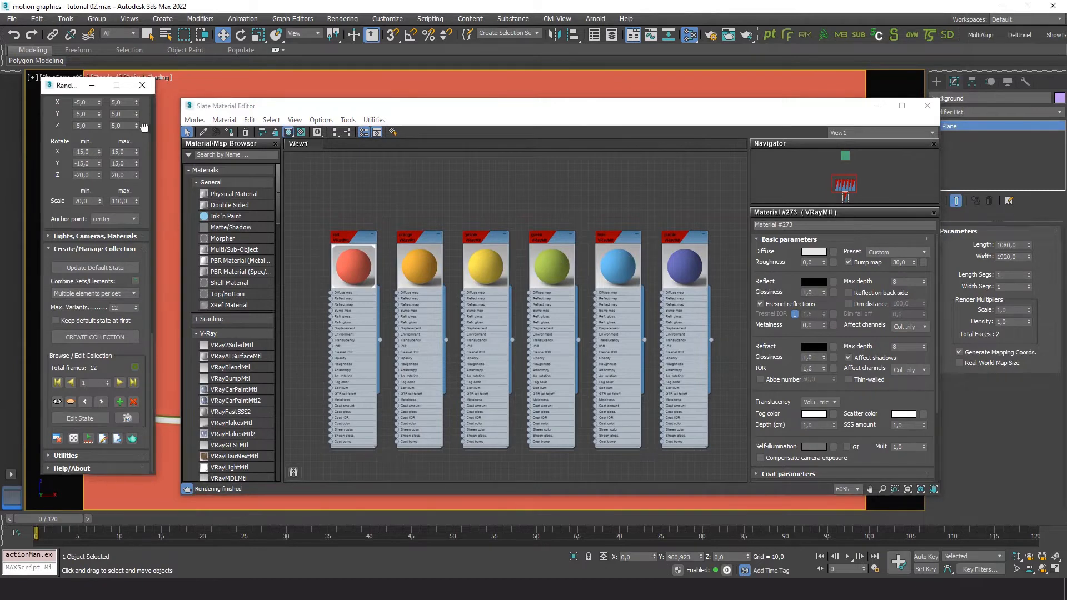
pyautogui.scroll(10, 112, 222)
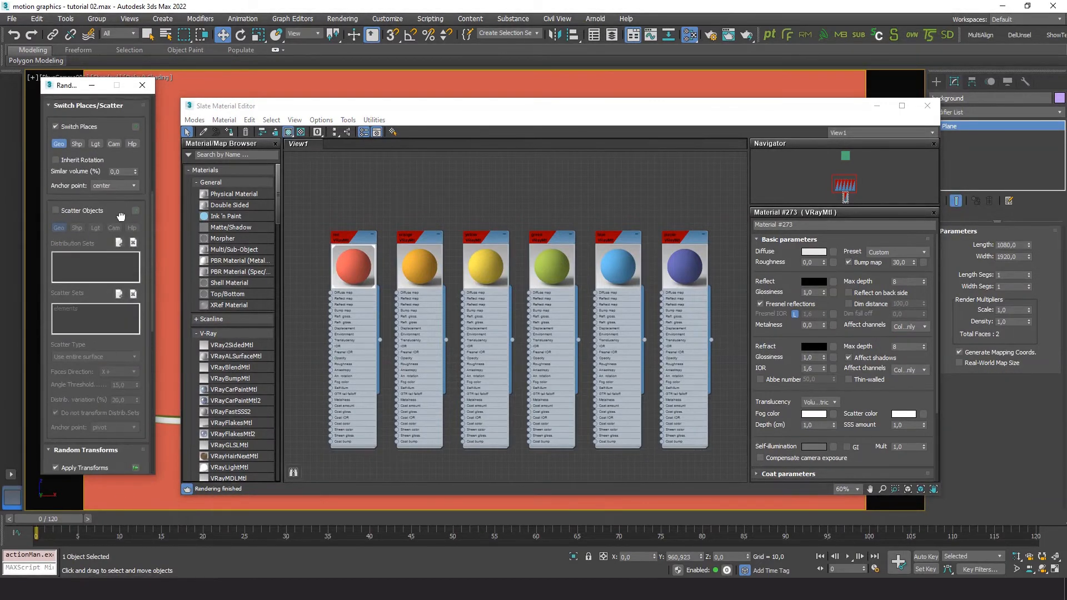
pyautogui.scroll(5, 121, 216)
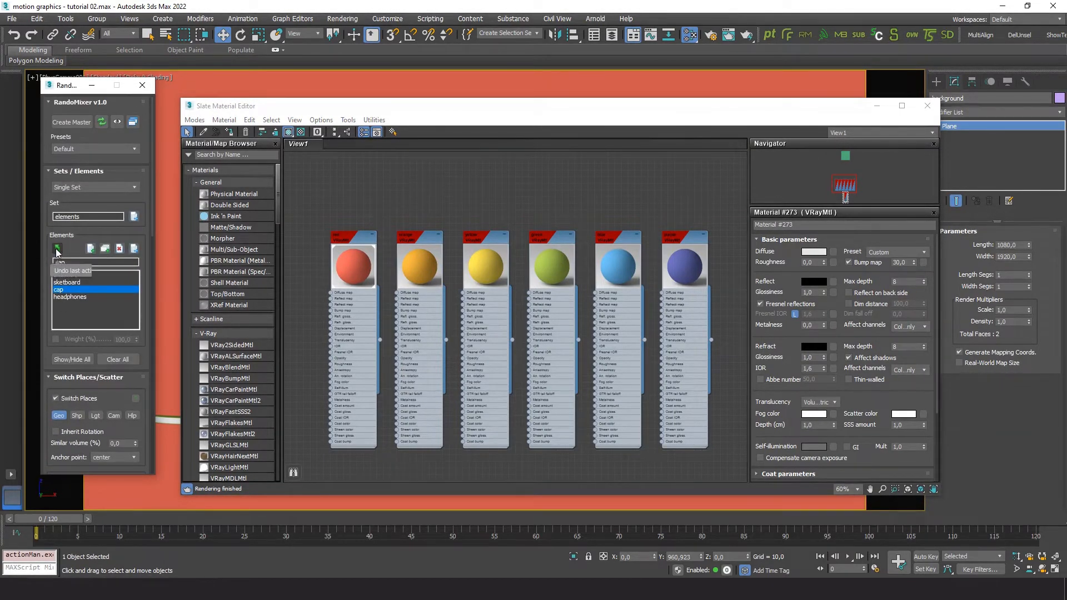
pyautogui.click(57, 250)
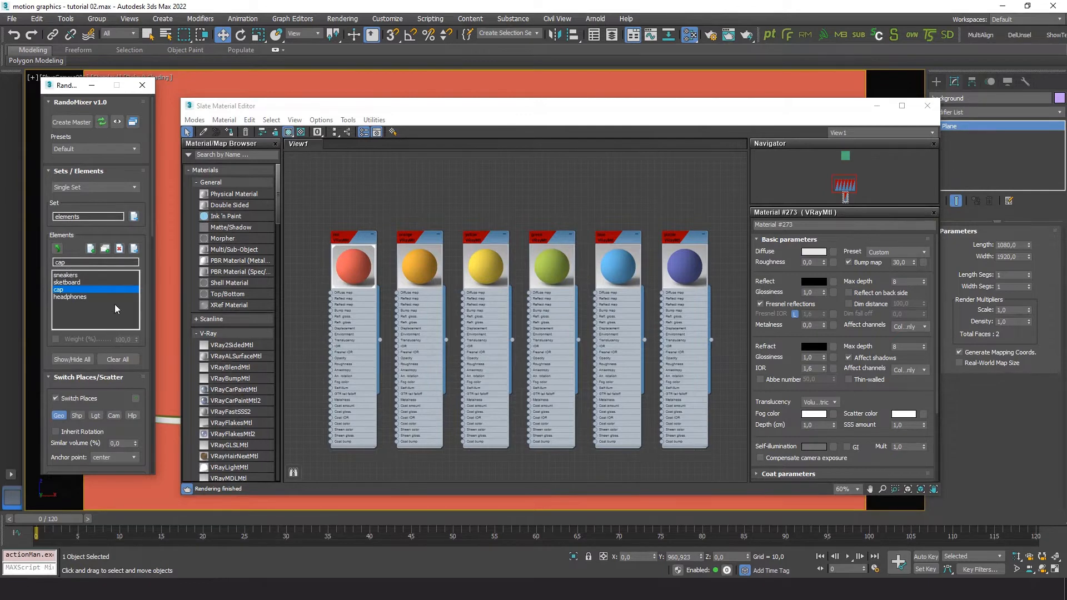
pyautogui.click(133, 188)
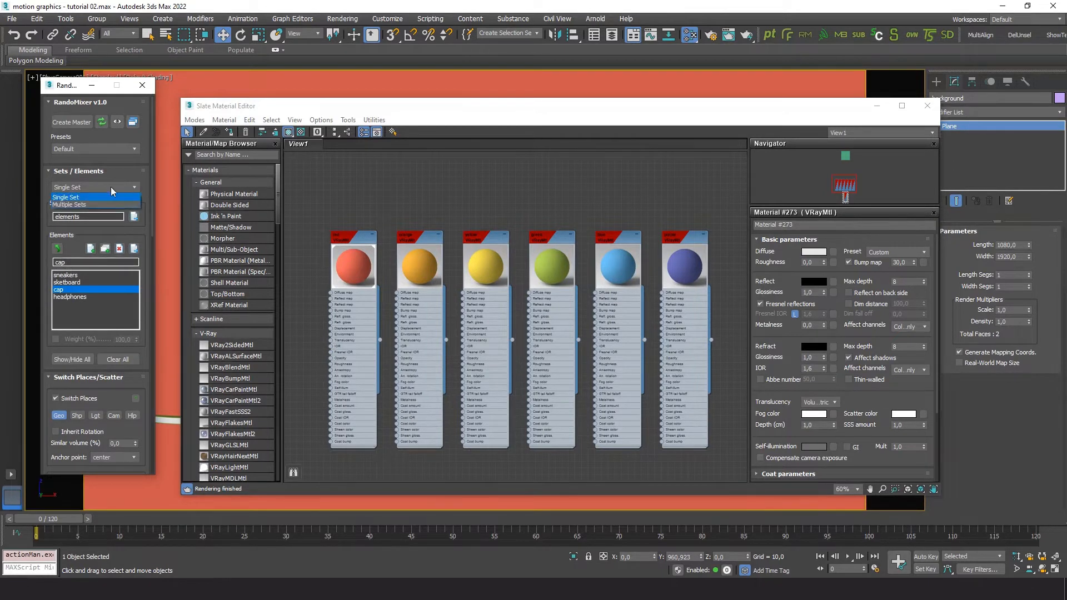
pyautogui.click(77, 205)
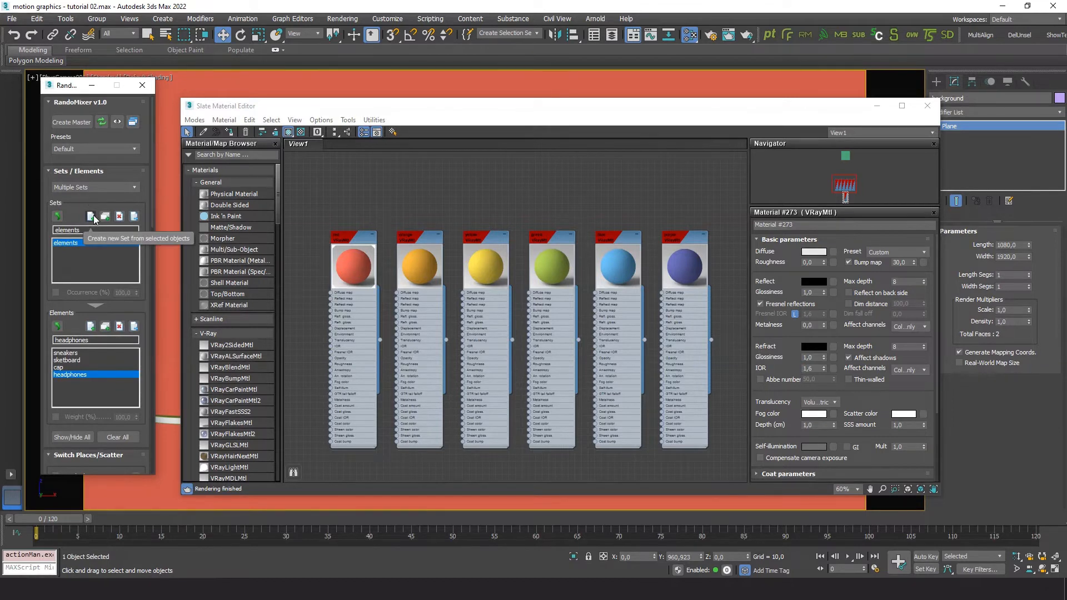
# Create a new set from the selected background plane and name it Background.
pyautogui.click(92, 218)
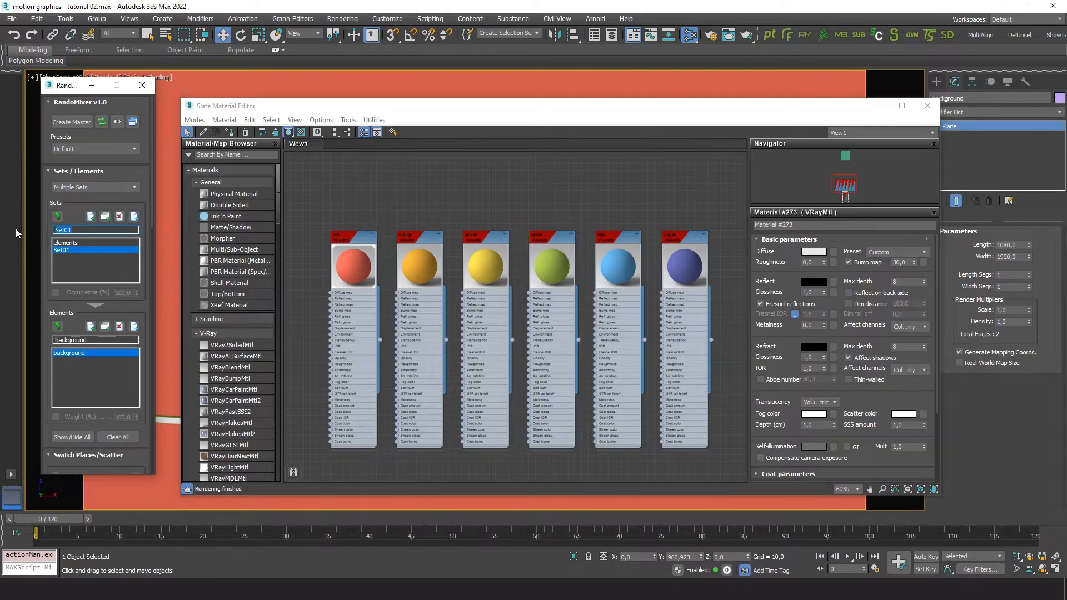
pyautogui.write('Background')
pyautogui.press('Return')
# Open the background element's properties, arrange them beside the colored materials in the material editor, and enable Use Material Variants.
pyautogui.click(133, 328)
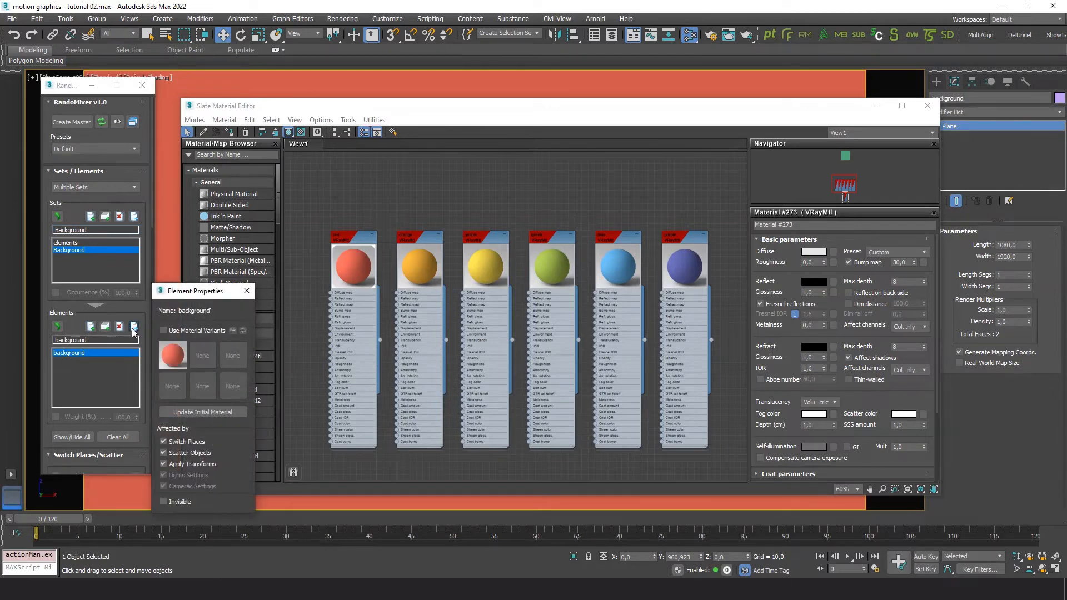
pyautogui.moveTo(195, 291); pyautogui.dragTo(202, 160)
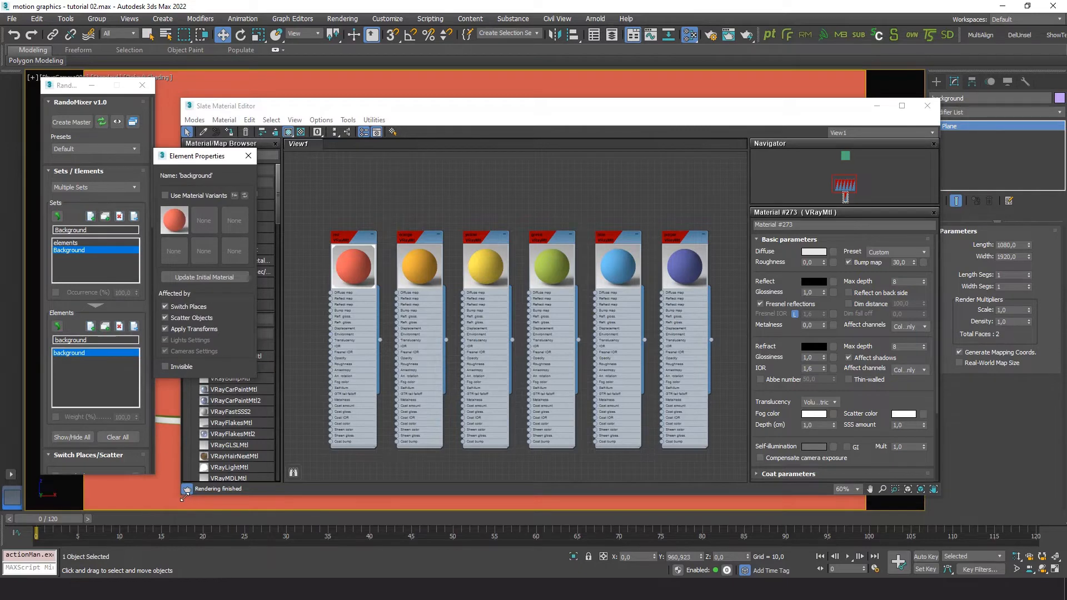
pyautogui.moveTo(184, 496); pyautogui.dragTo(301, 485)
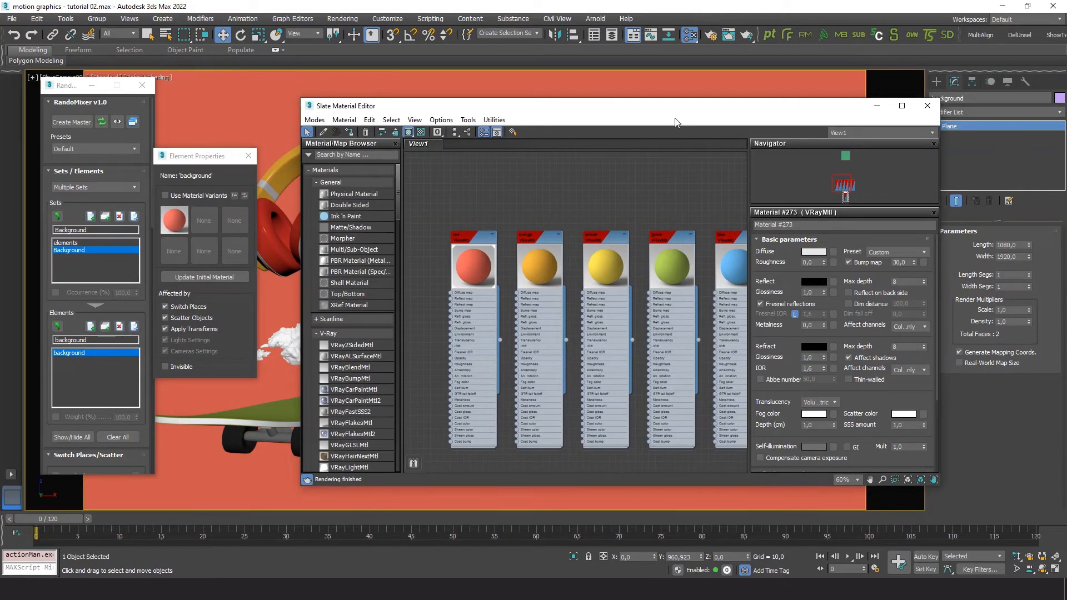
pyautogui.moveTo(675, 118); pyautogui.dragTo(642, 116)
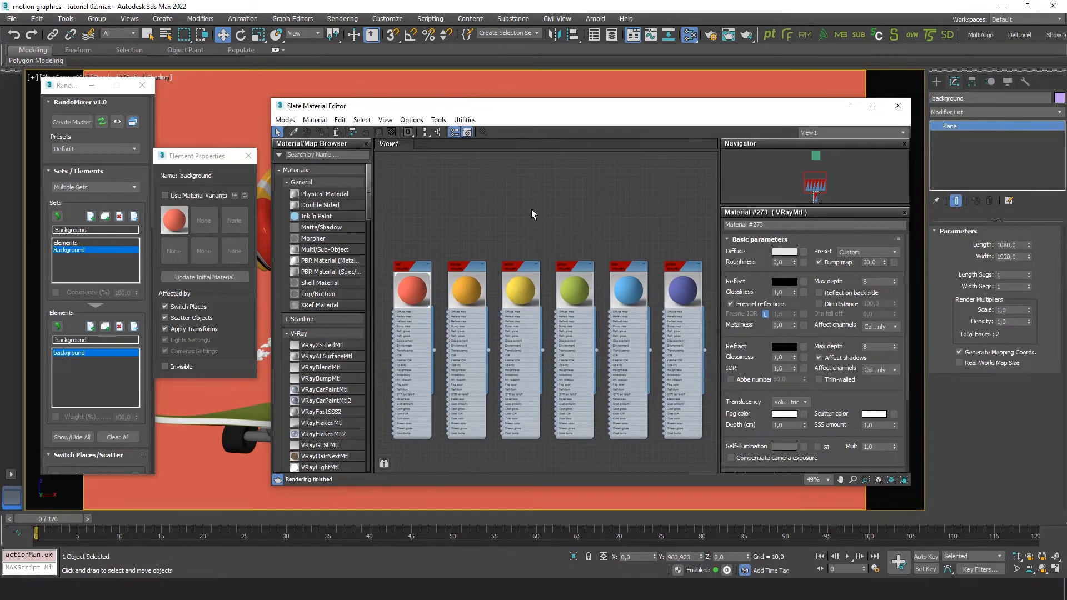
pyautogui.click(170, 196)
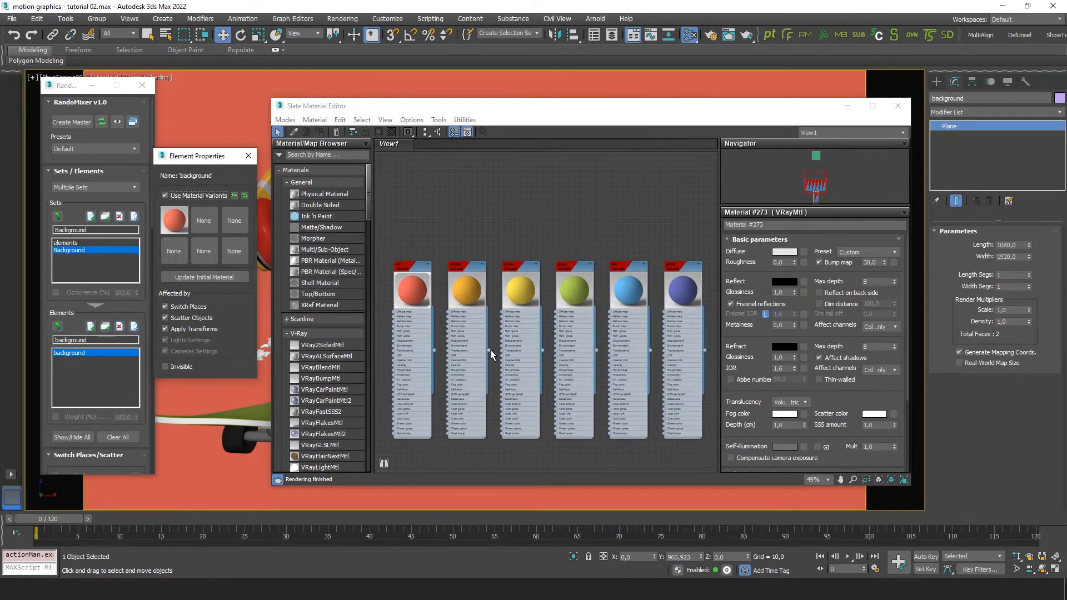
# Assign the orange, yellow, green and blue materials as instances to the background element's second through fifth material variant slots.
pyautogui.moveTo(489, 348); pyautogui.dragTo(209, 224)
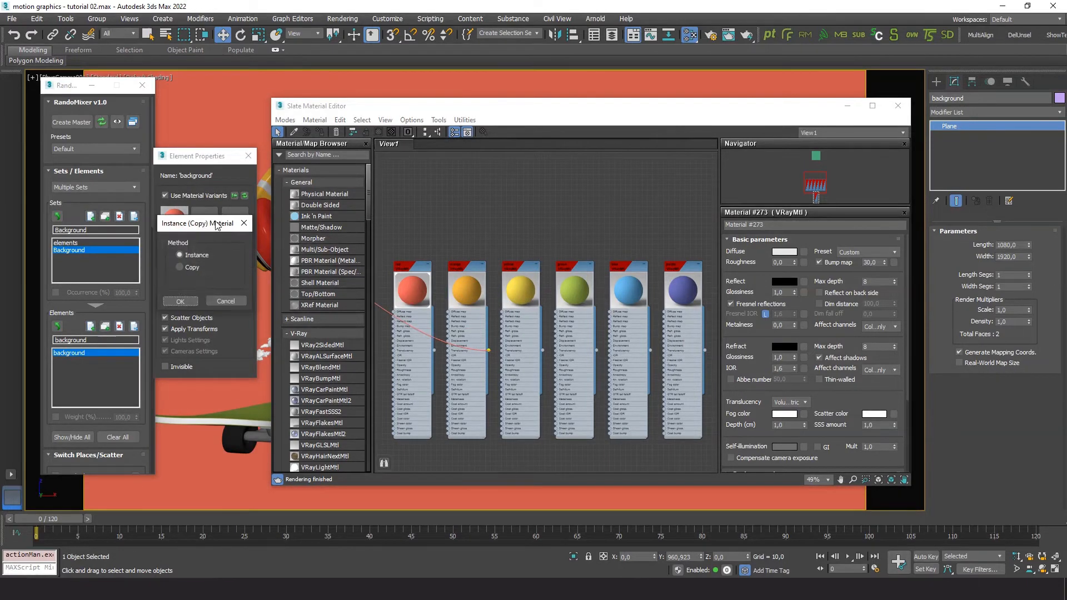
pyautogui.click(185, 301)
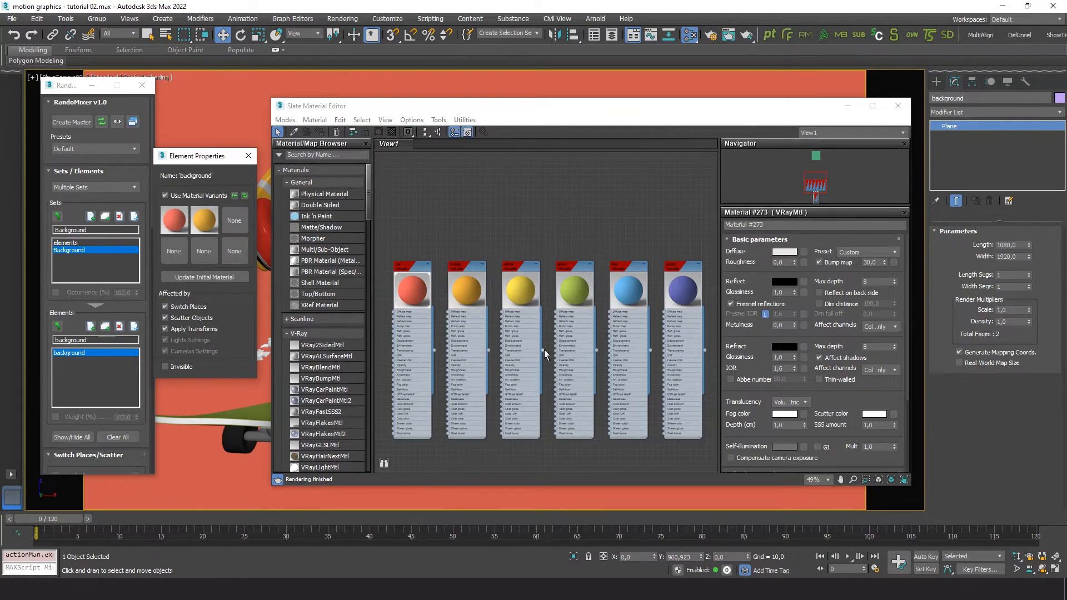
pyautogui.moveTo(543, 350); pyautogui.dragTo(232, 221)
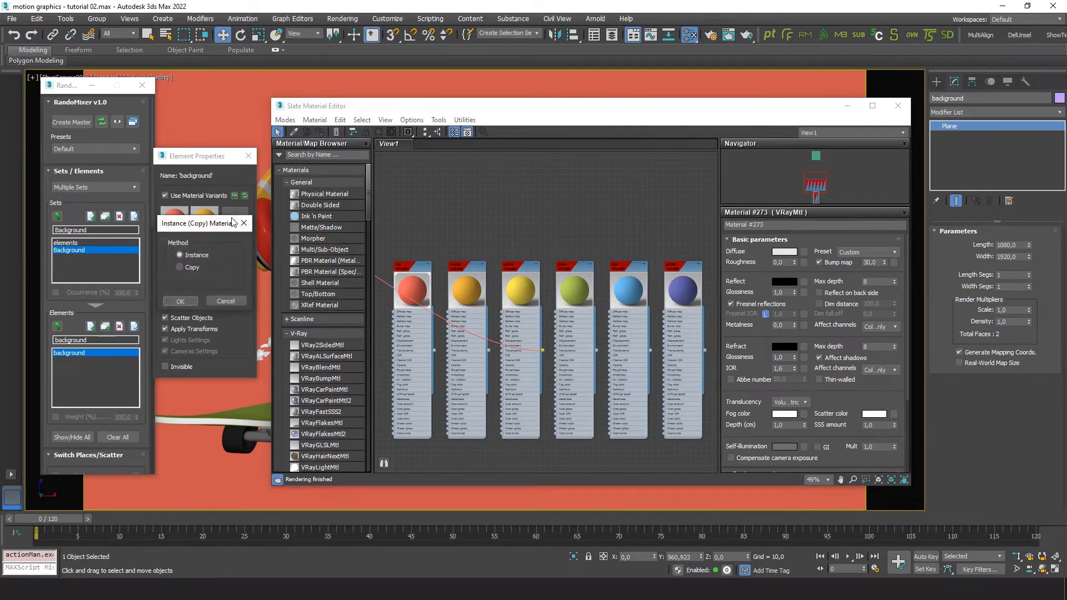
pyautogui.click(181, 301)
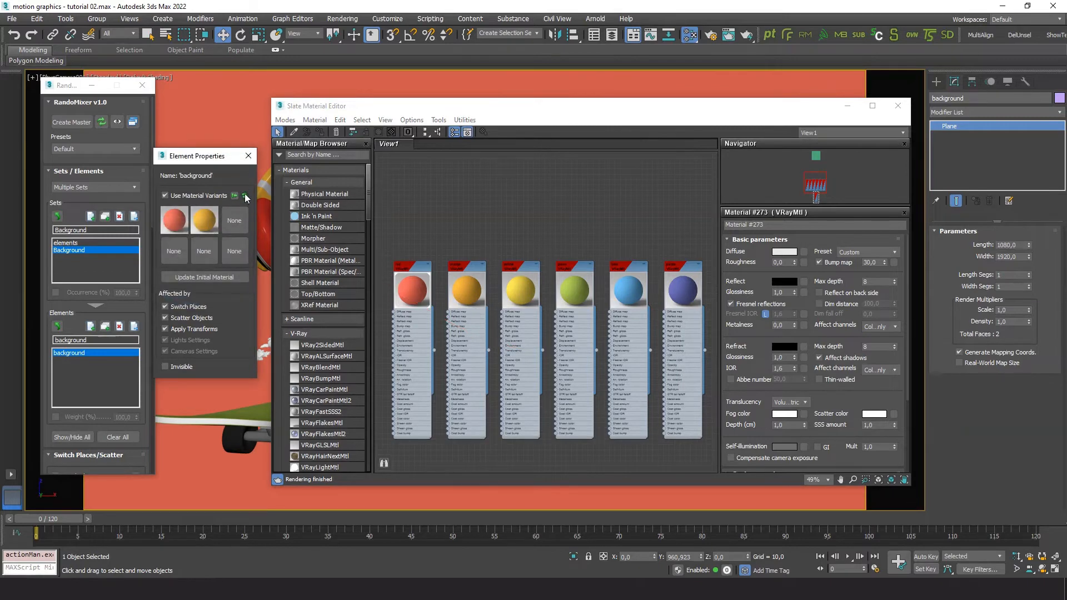
pyautogui.click(597, 348)
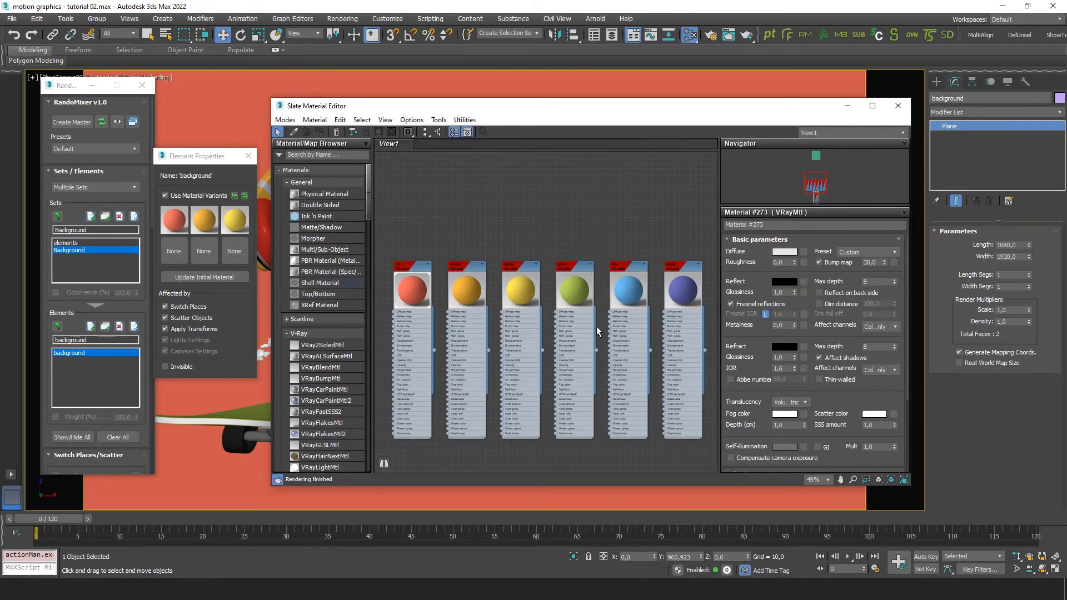
pyautogui.moveTo(597, 351); pyautogui.dragTo(178, 253)
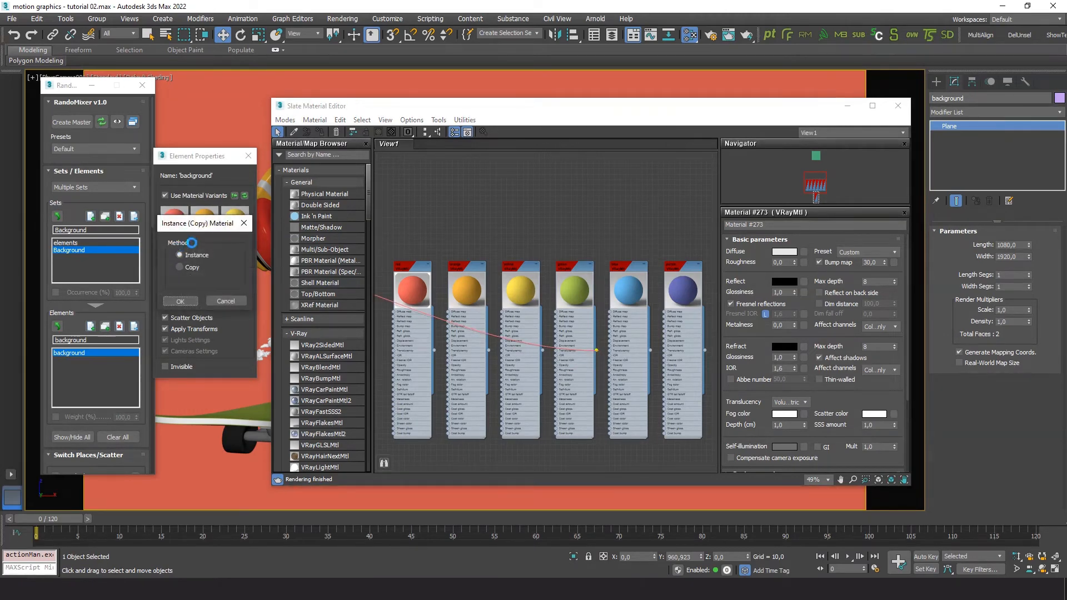
pyautogui.click(190, 301)
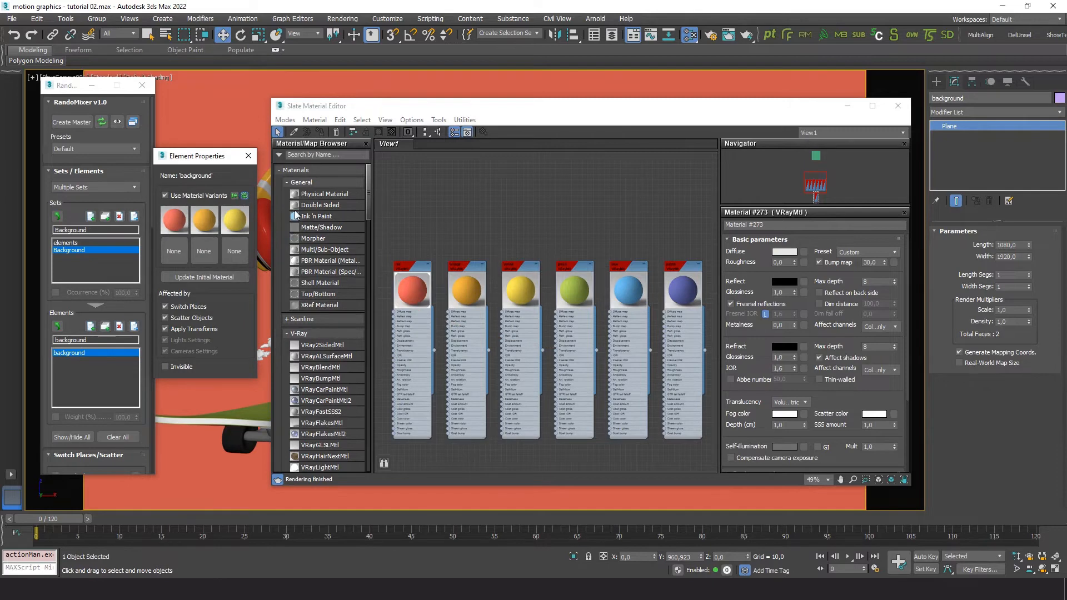
pyautogui.moveTo(650, 350); pyautogui.dragTo(207, 251)
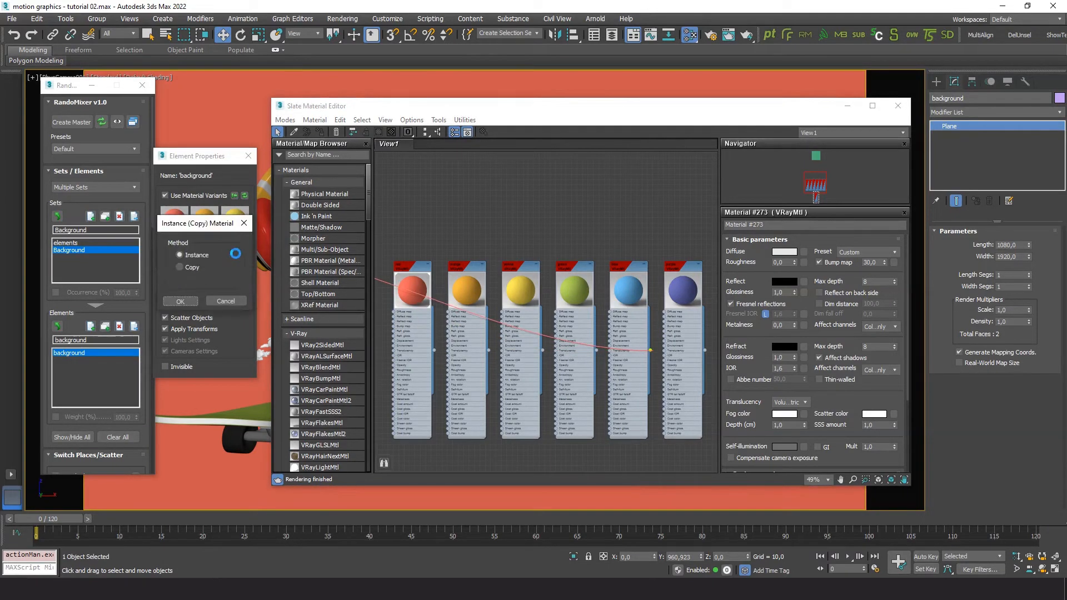
pyautogui.click(180, 301)
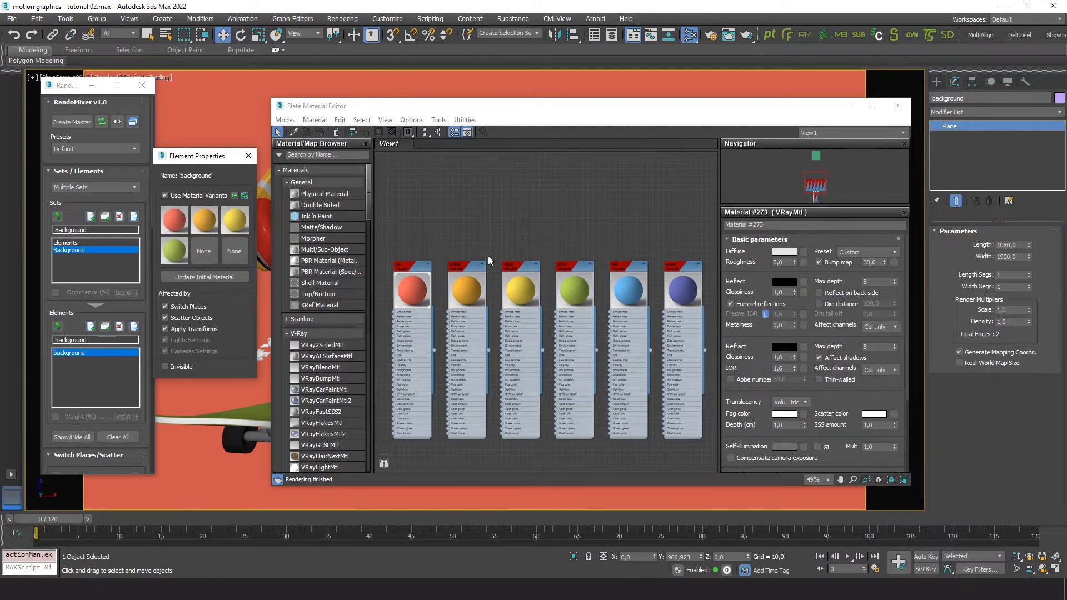
# Add the purple material as an instance in the last variant slot, refresh the slots, and close the element properties and material editor.
pyautogui.click(705, 350)
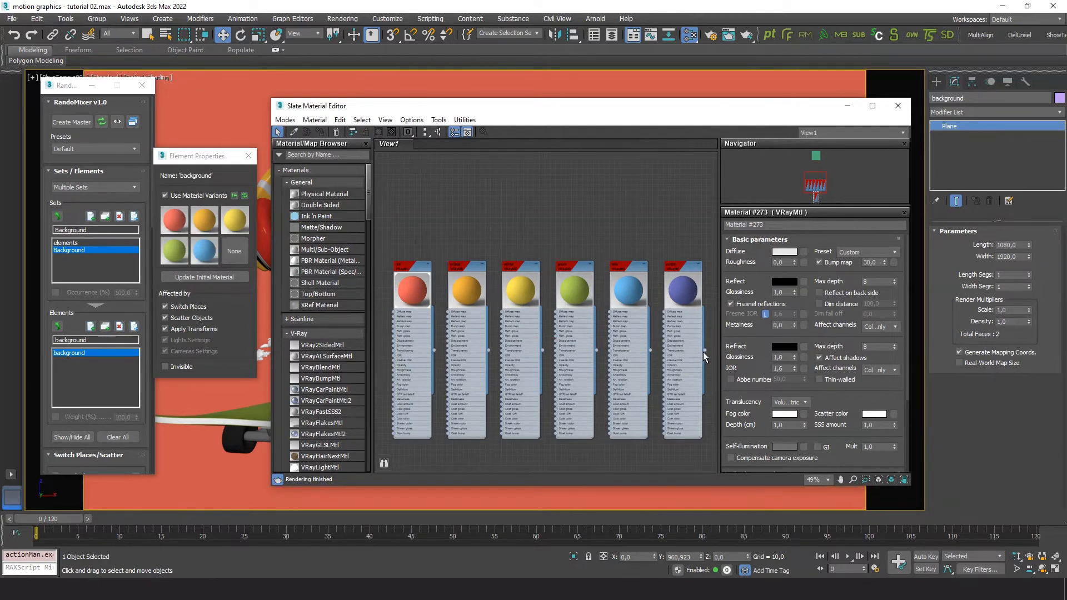
pyautogui.moveTo(705, 349); pyautogui.dragTo(237, 249)
pyautogui.click(188, 299)
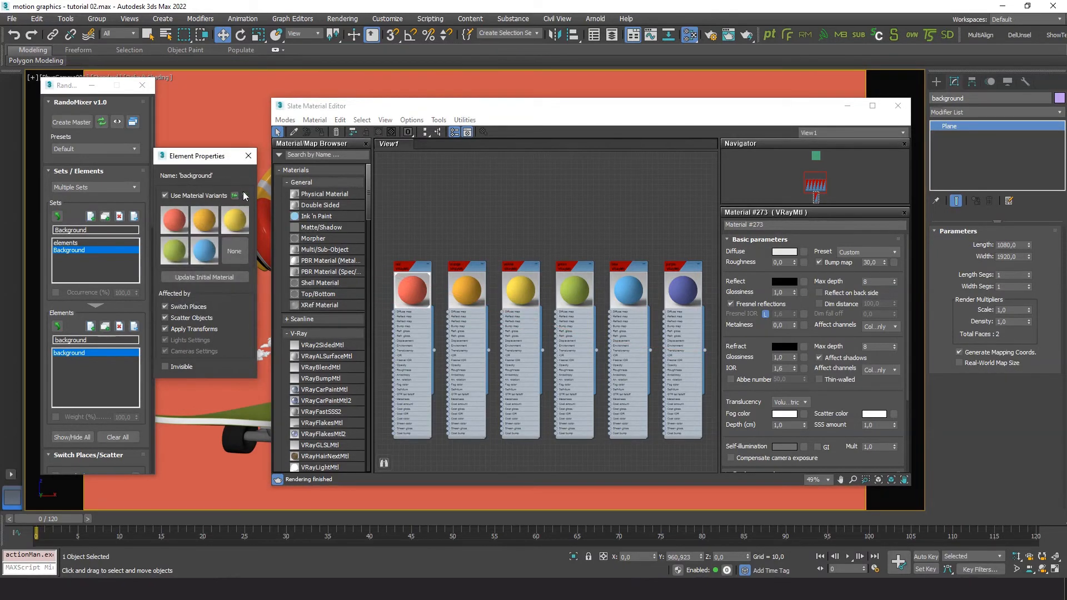
pyautogui.click(244, 196)
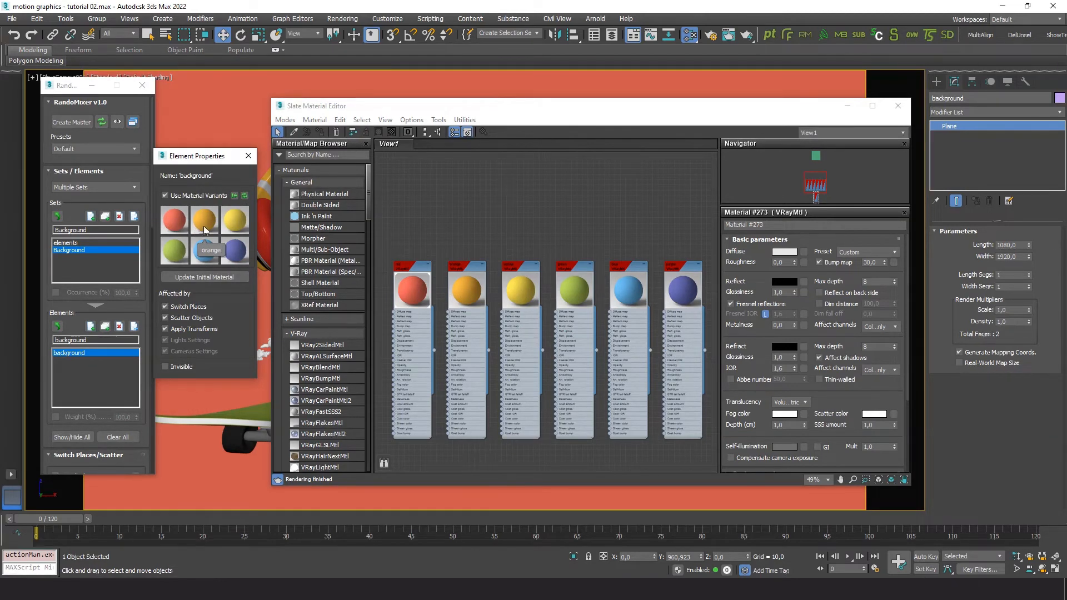
pyautogui.click(248, 157)
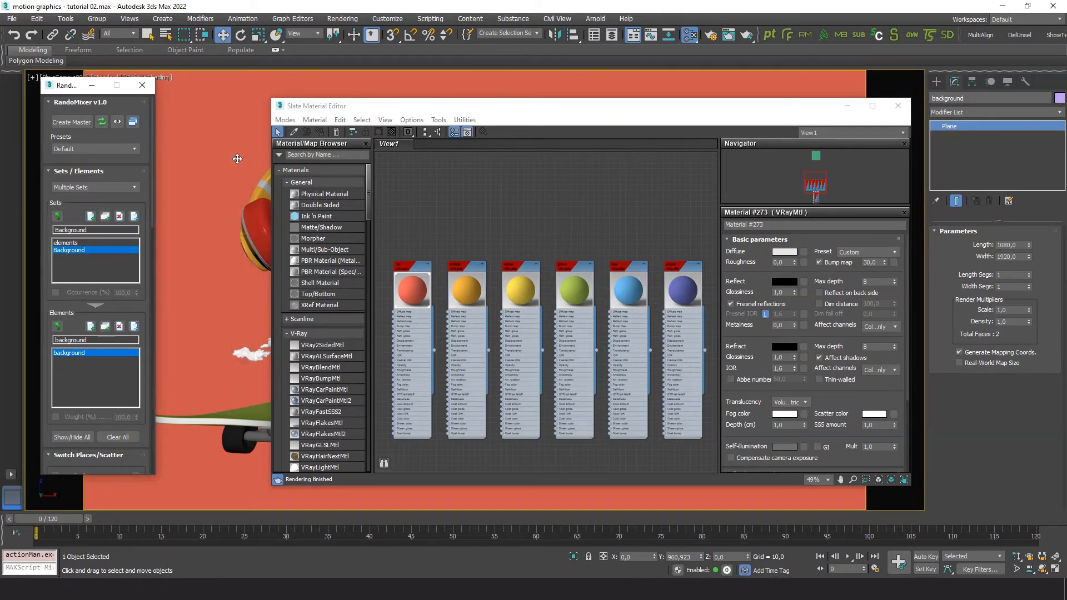
pyautogui.click(898, 106)
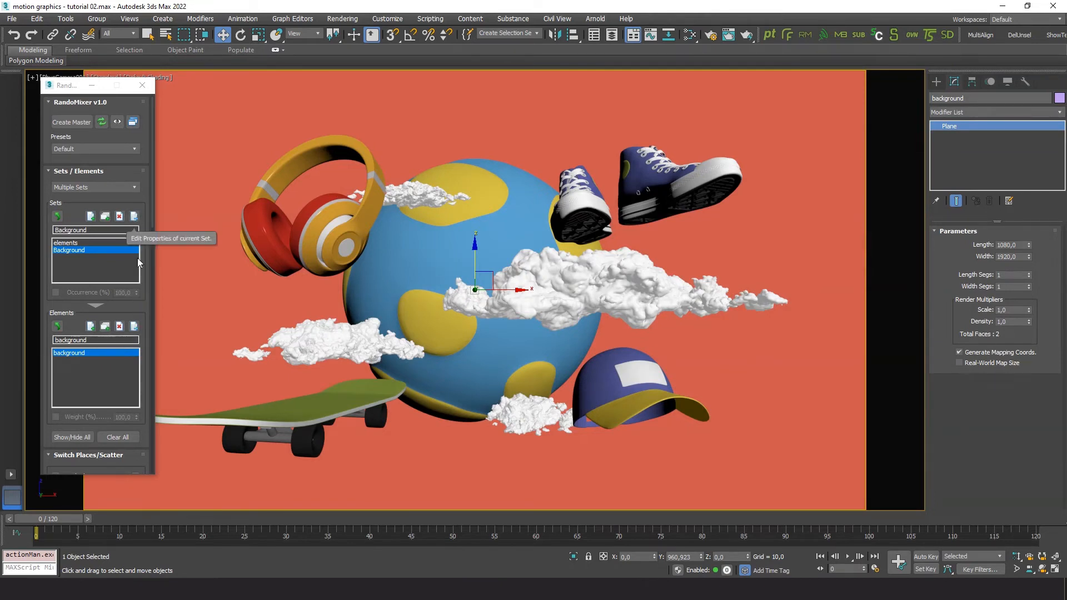
# Exclude the Background set from Switch Places and Apply Transforms in its set properties.
pyautogui.click(134, 218)
pyautogui.click(174, 268)
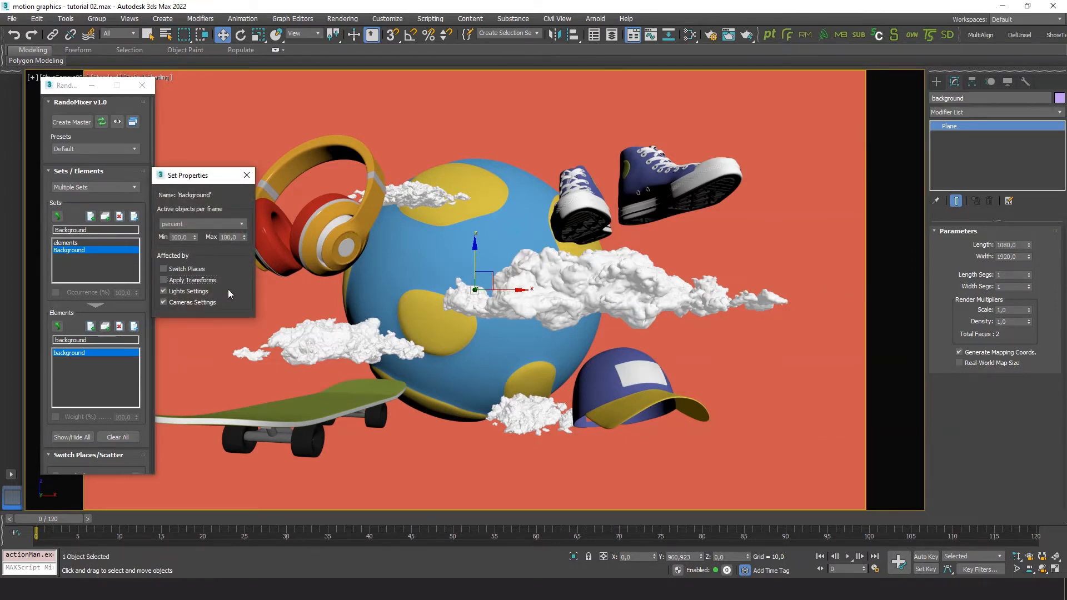
pyautogui.click(246, 176)
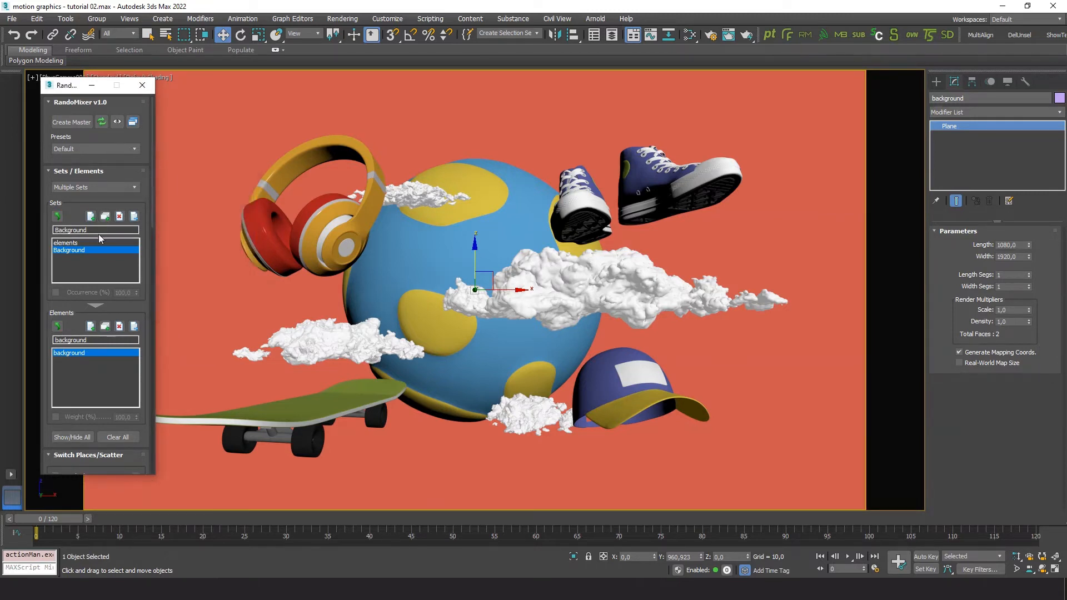
# Check that Pick random material variant is enabled under Lights, Cameras, Materials, and replace the current collection with a newly created one.
pyautogui.moveTo(144, 386); pyautogui.dragTo(151, 53)
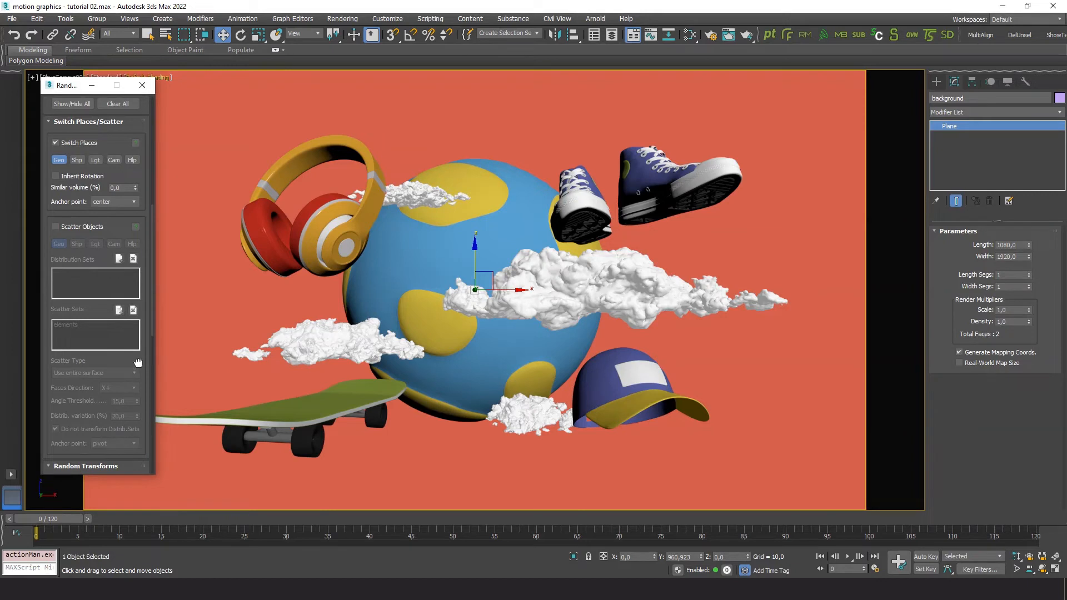
pyautogui.moveTo(138, 363); pyautogui.dragTo(140, 78)
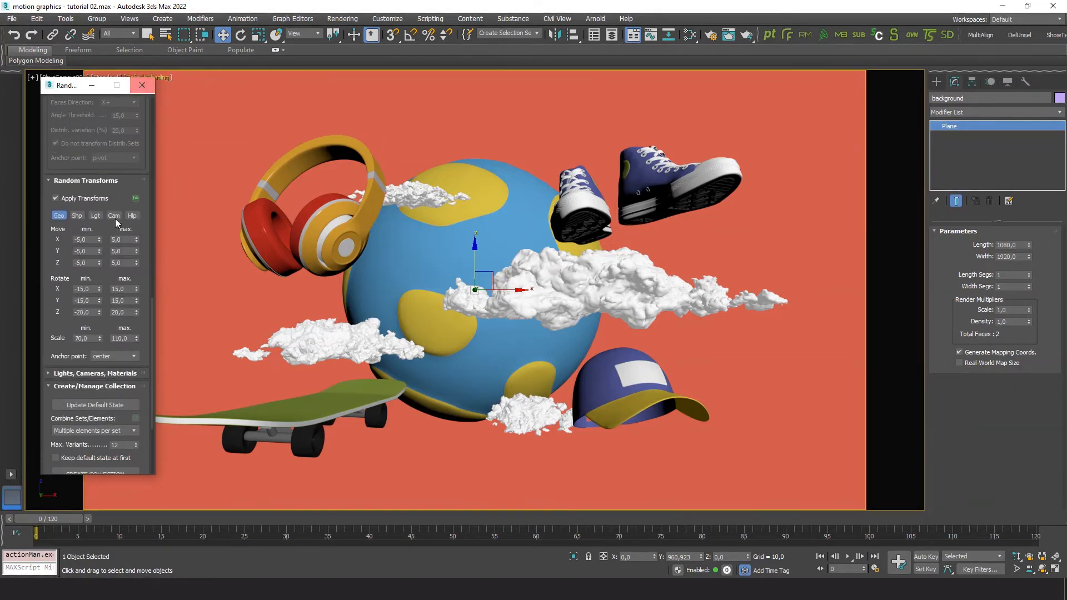
pyautogui.moveTo(145, 401); pyautogui.dragTo(145, 285)
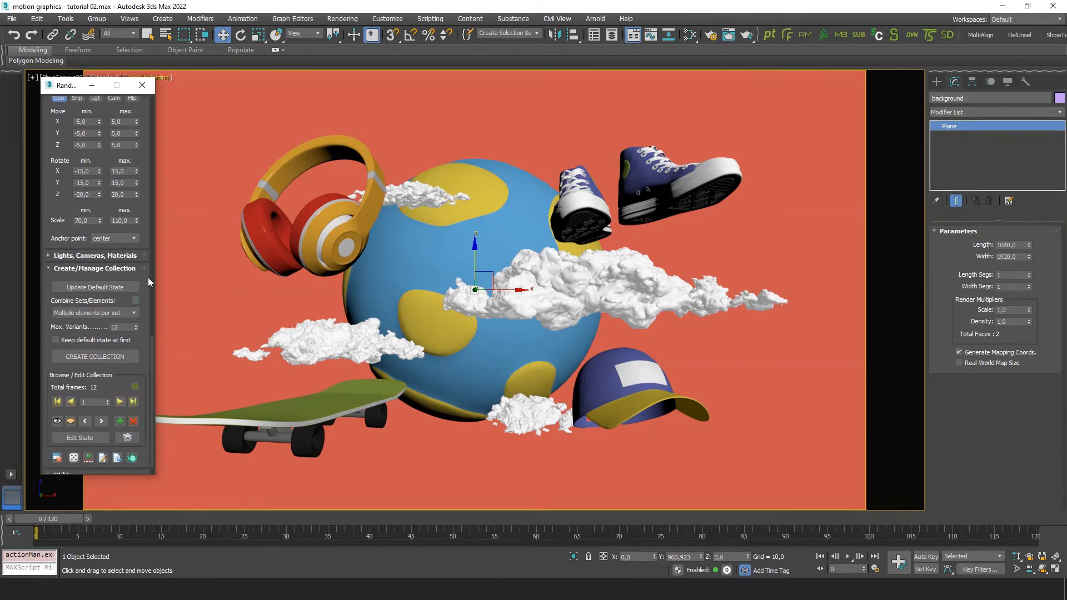
pyautogui.click(117, 257)
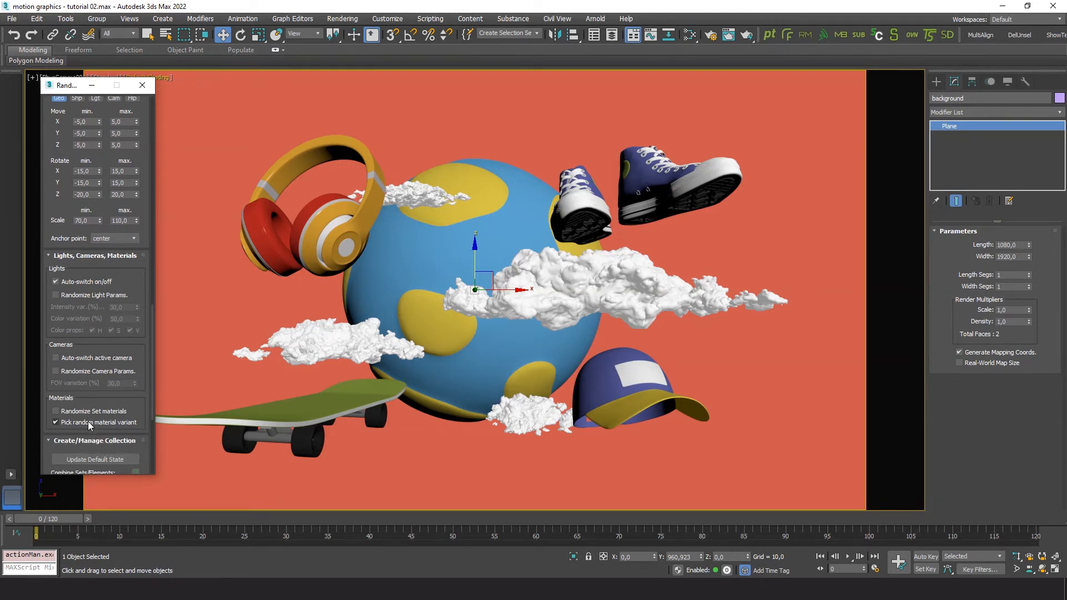
pyautogui.moveTo(136, 397); pyautogui.dragTo(115, 94)
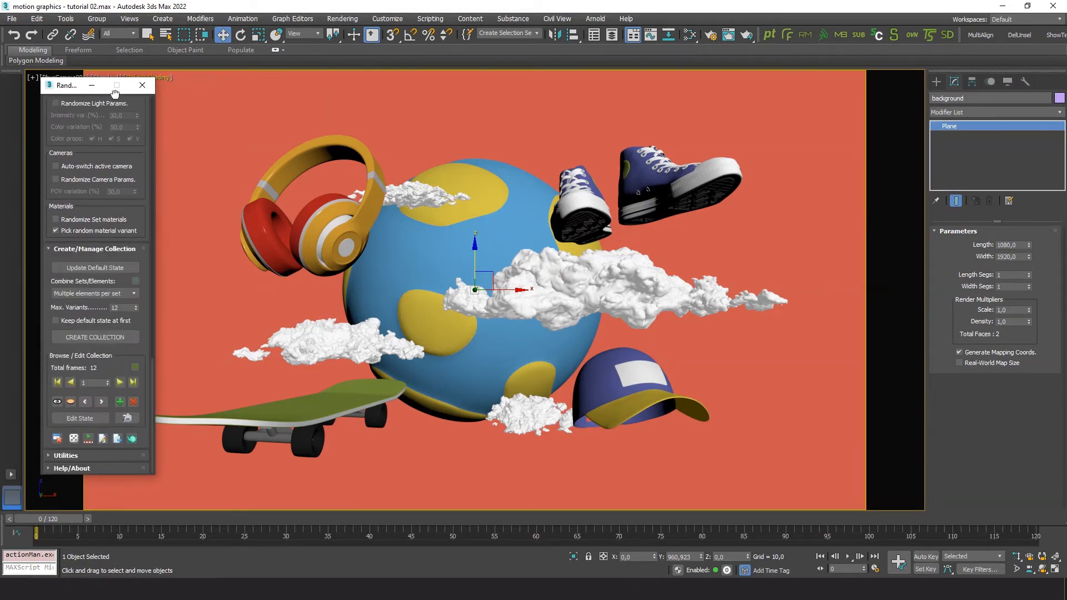
pyautogui.click(87, 341)
pyautogui.click(537, 308)
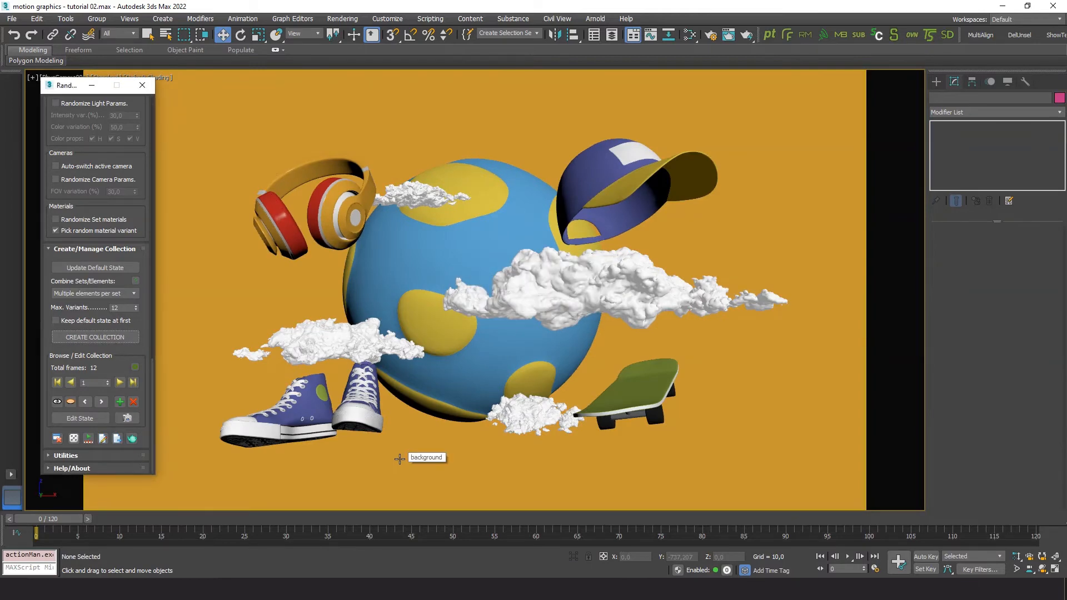
# Browse forward through the collection's variants to examine the object placement, transforms and background color of each frame.
pyautogui.click(120, 383)
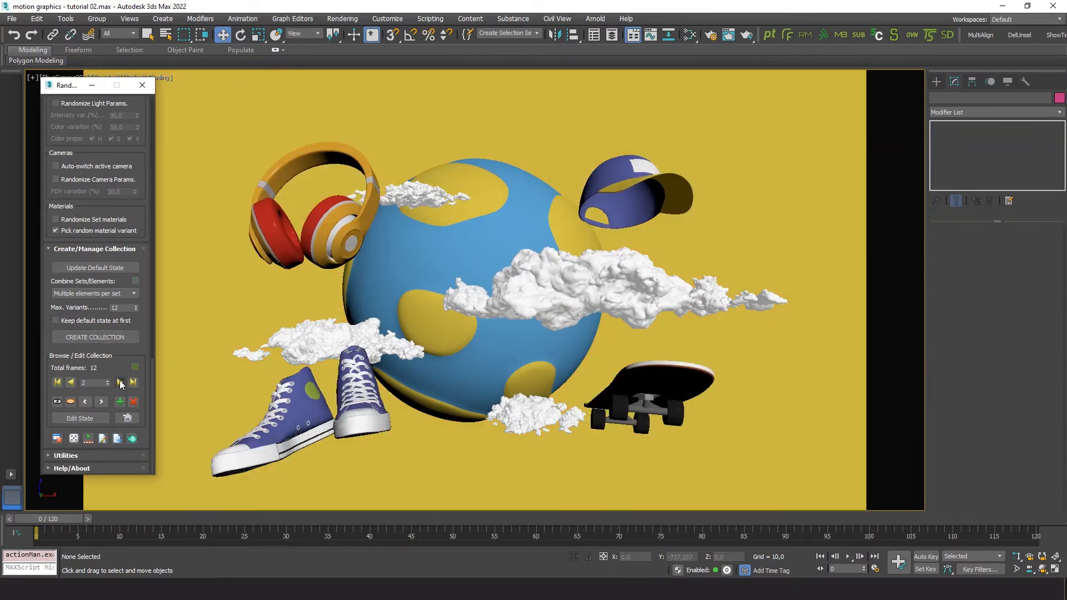
pyautogui.click(120, 382)
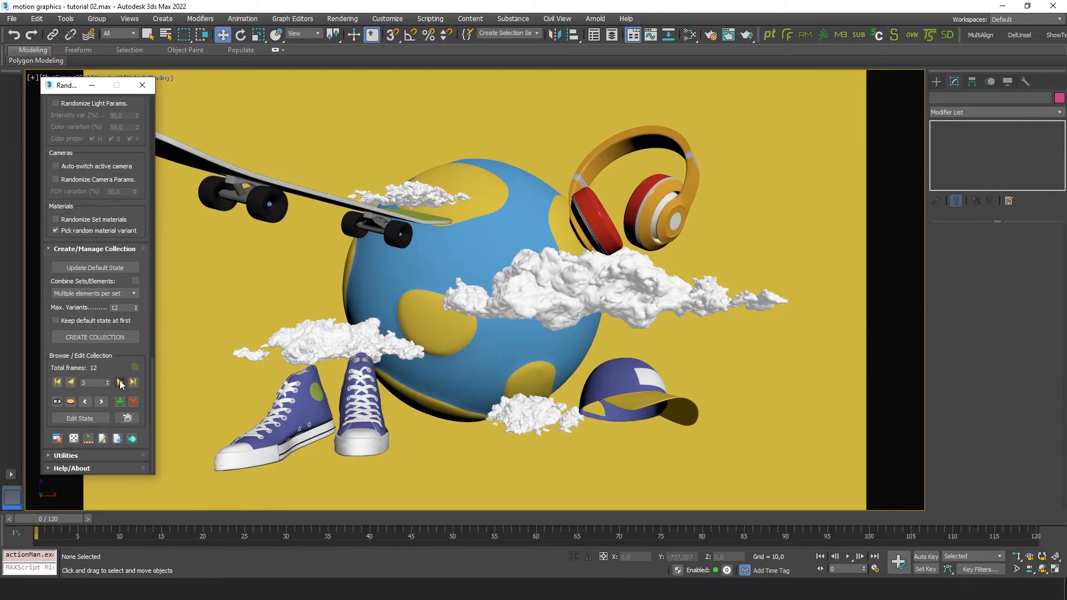
pyautogui.click(120, 383)
pyautogui.click(120, 383)
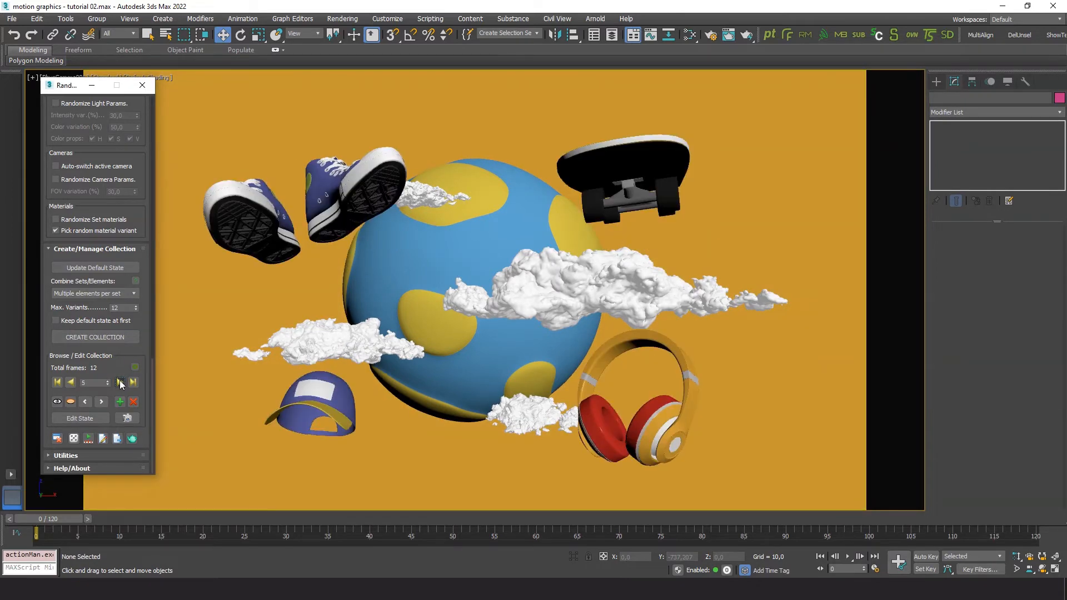
pyautogui.click(120, 383)
pyautogui.click(120, 383)
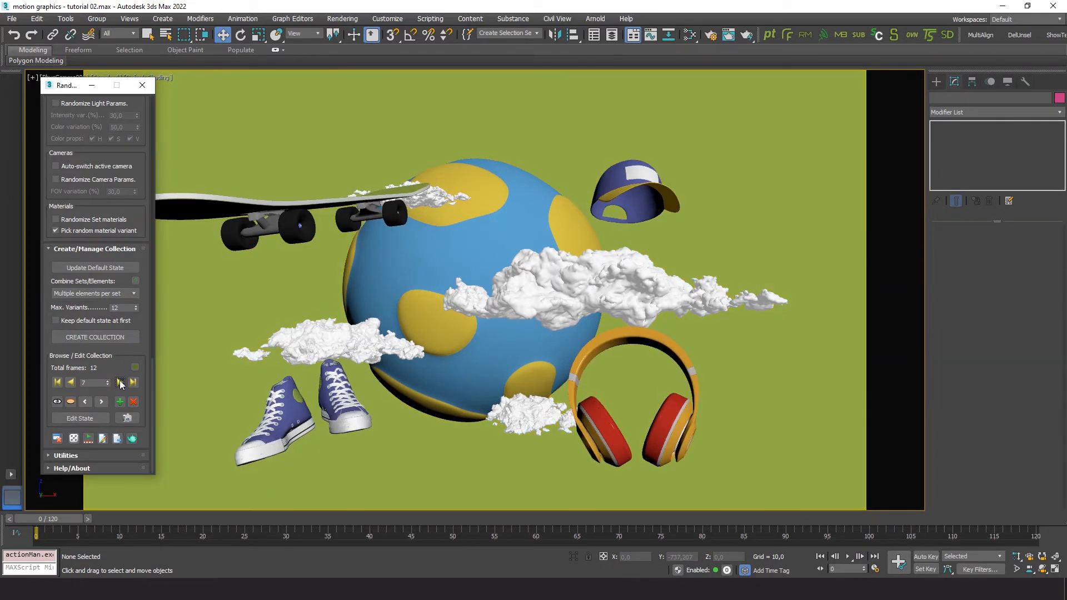
pyautogui.click(120, 383)
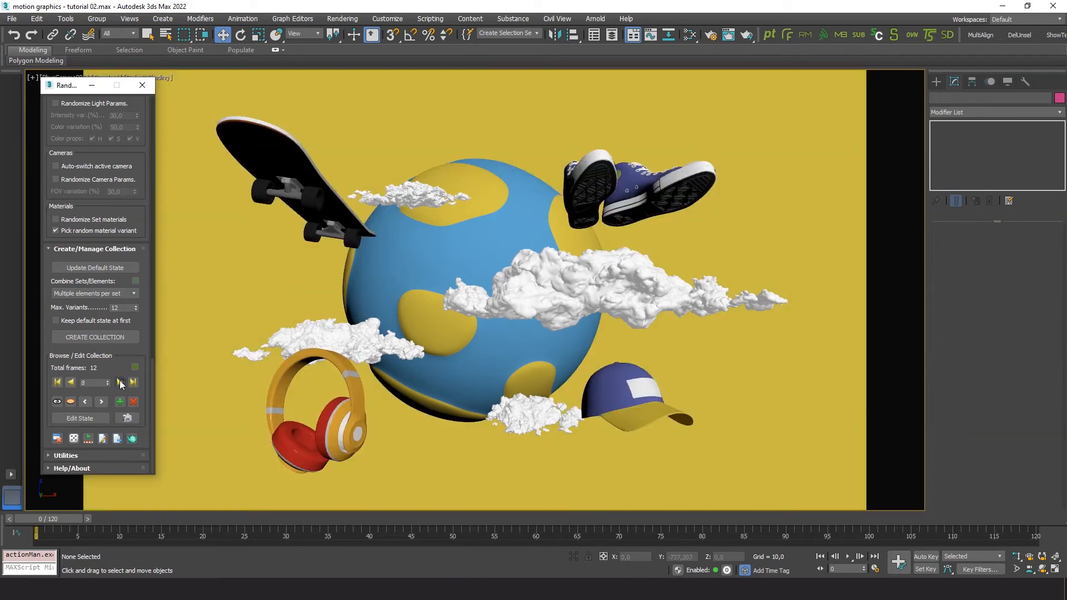
pyautogui.click(120, 383)
pyautogui.click(120, 383)
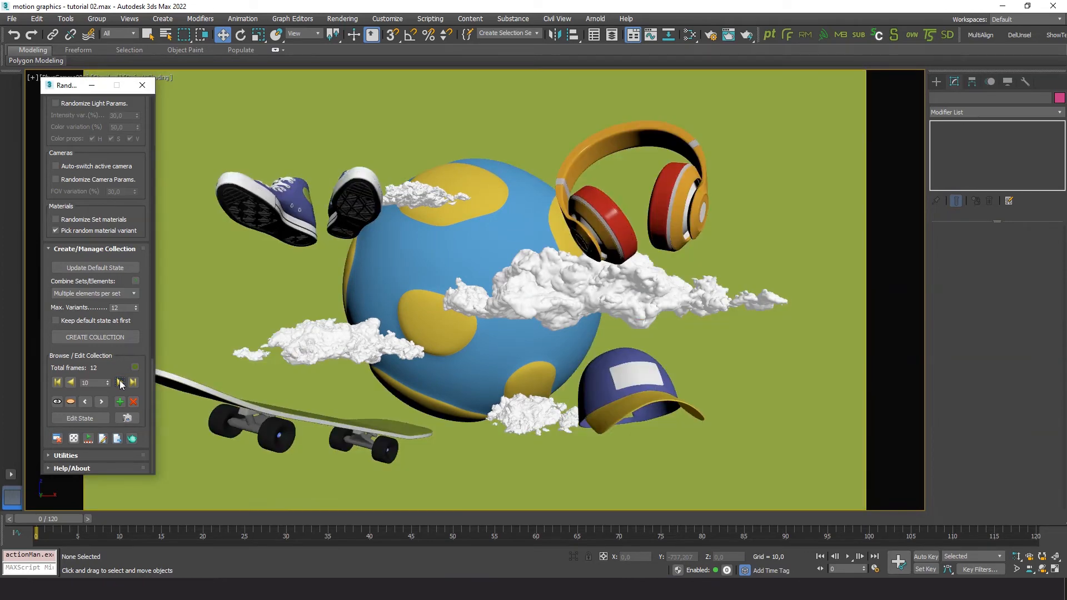
pyautogui.click(120, 383)
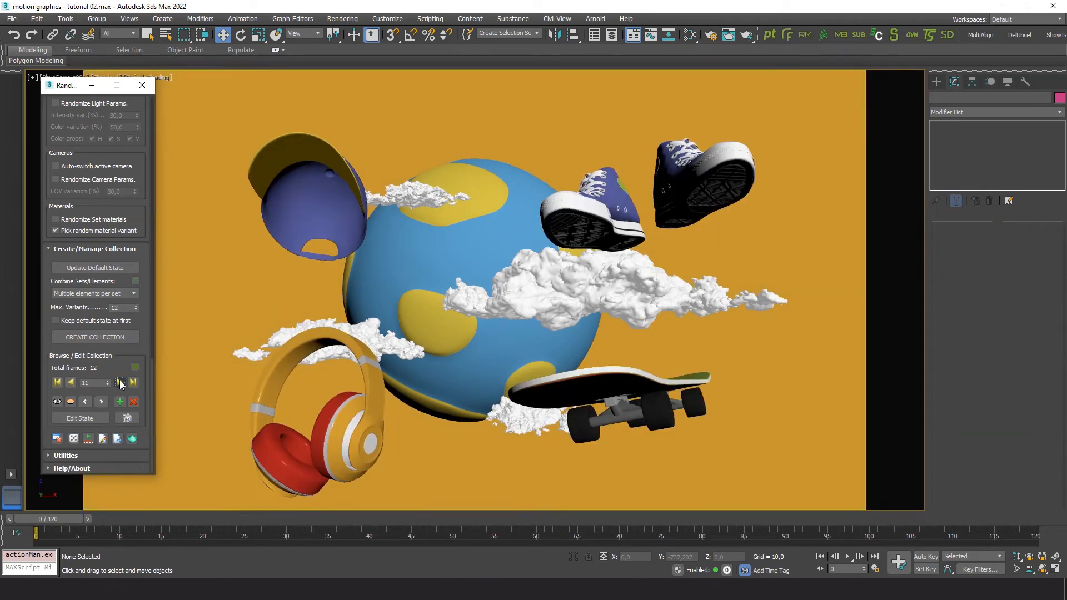
pyautogui.click(120, 383)
pyautogui.click(120, 383)
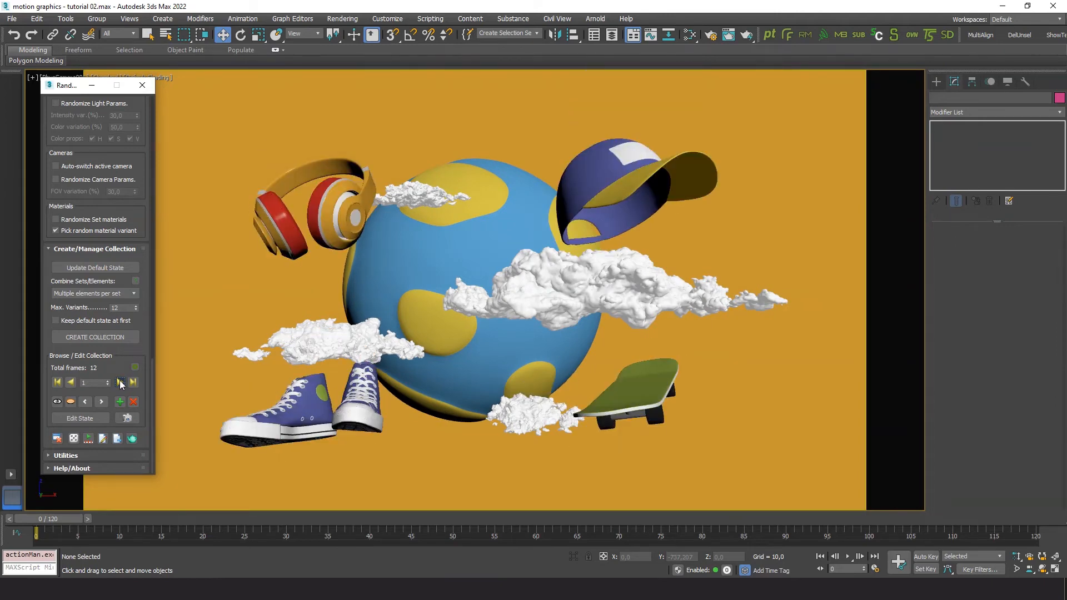
pyautogui.click(120, 383)
pyautogui.click(120, 383)
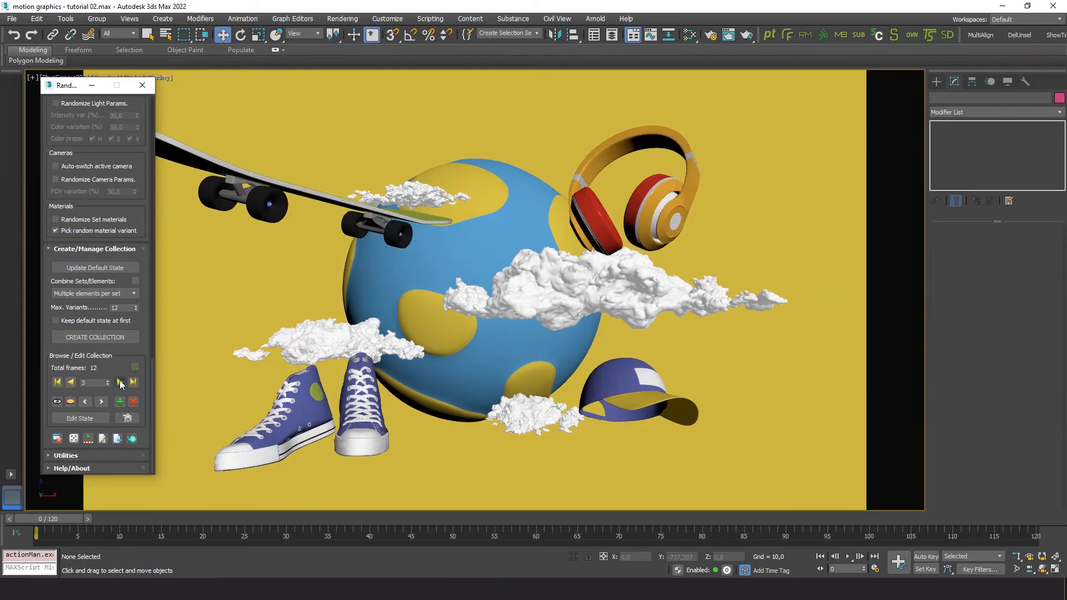
pyautogui.click(120, 383)
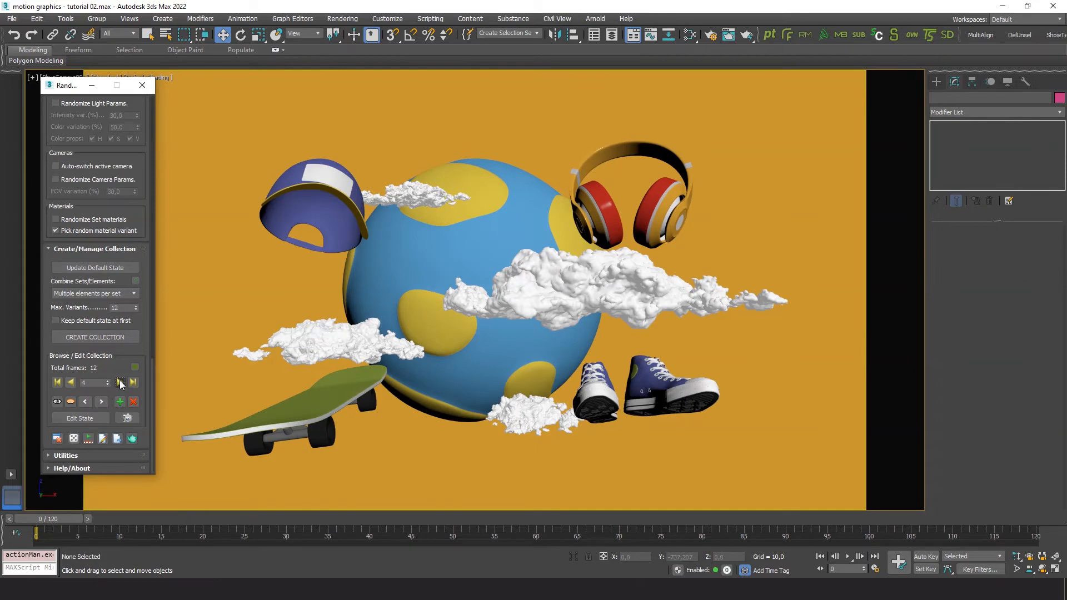
# Delete the current collection, create a new one with the same settings, and show its second variant.
pyautogui.click(93, 337)
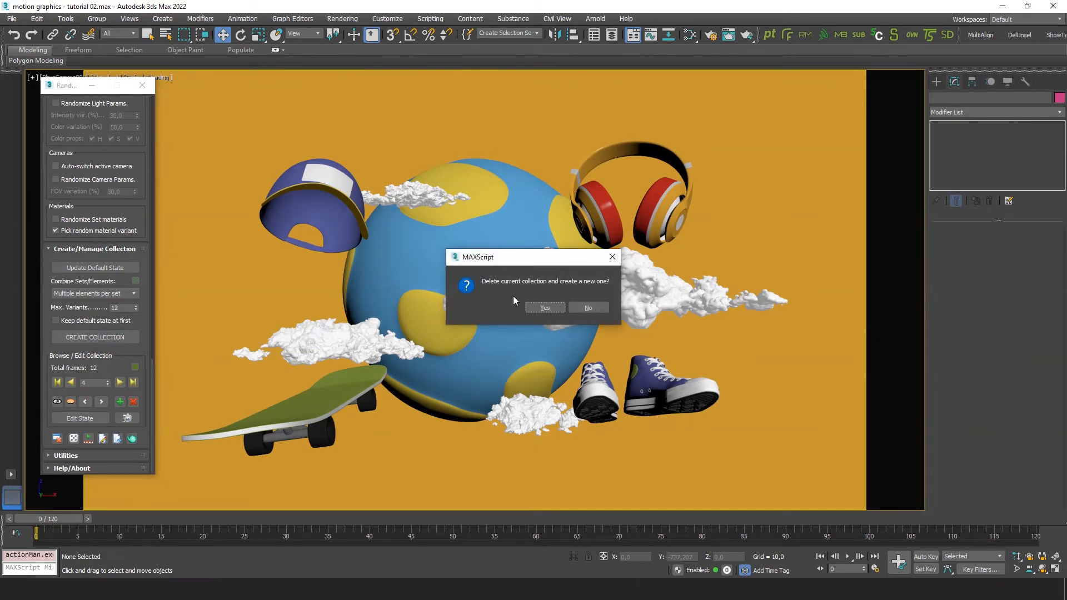
pyautogui.click(537, 307)
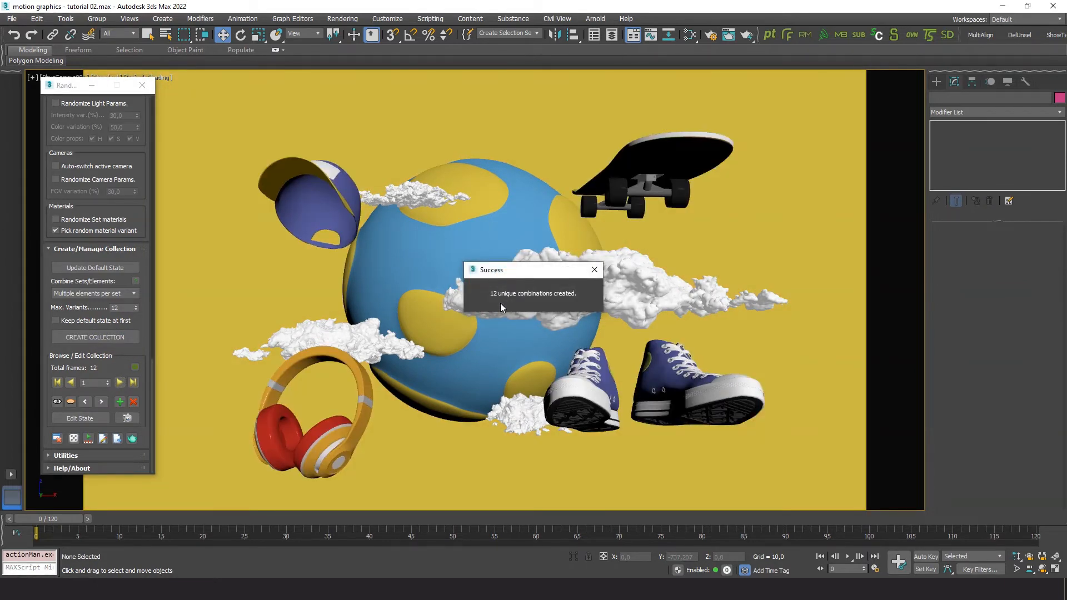
pyautogui.click(500, 302)
pyautogui.click(120, 382)
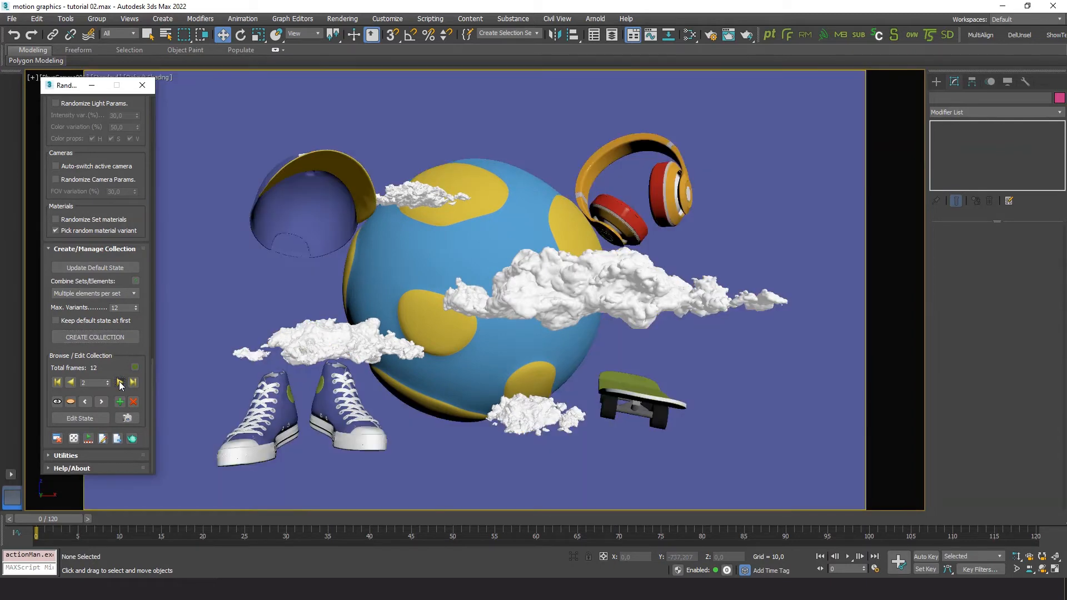
# Browse forward through all variants of the new collection to examine each frame's object placement, transforms and background color.
pyautogui.click(121, 383)
pyautogui.click(120, 383)
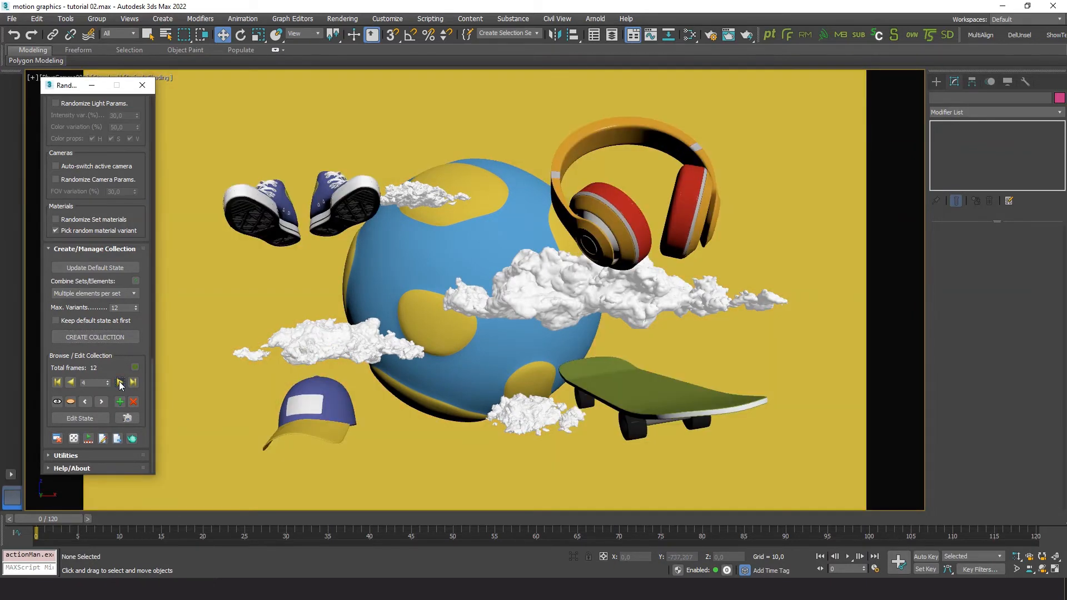
pyautogui.click(120, 382)
pyautogui.click(120, 383)
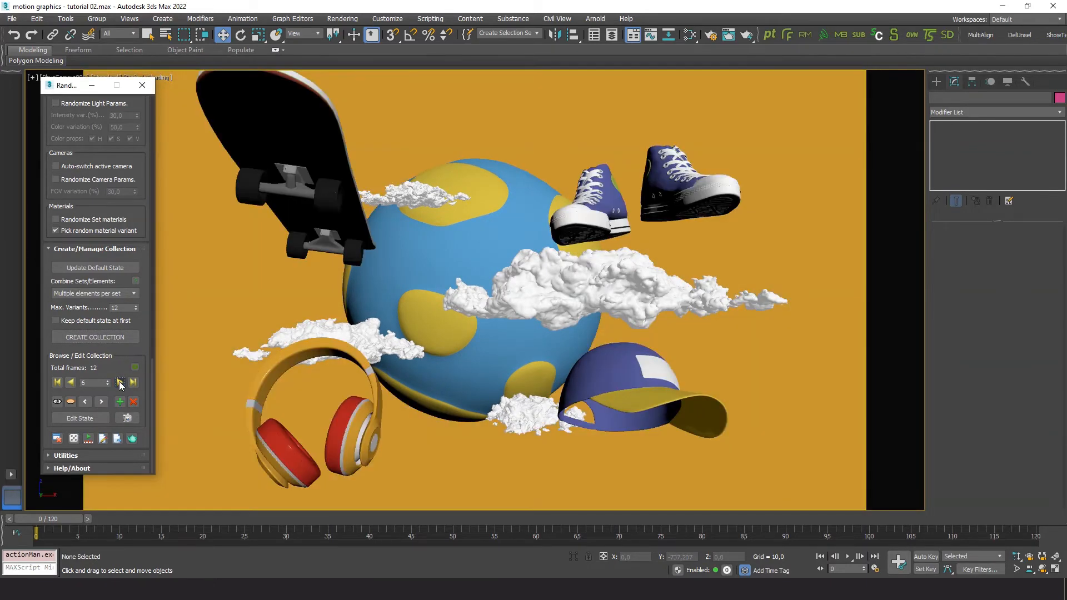
pyautogui.click(120, 383)
pyautogui.click(120, 383)
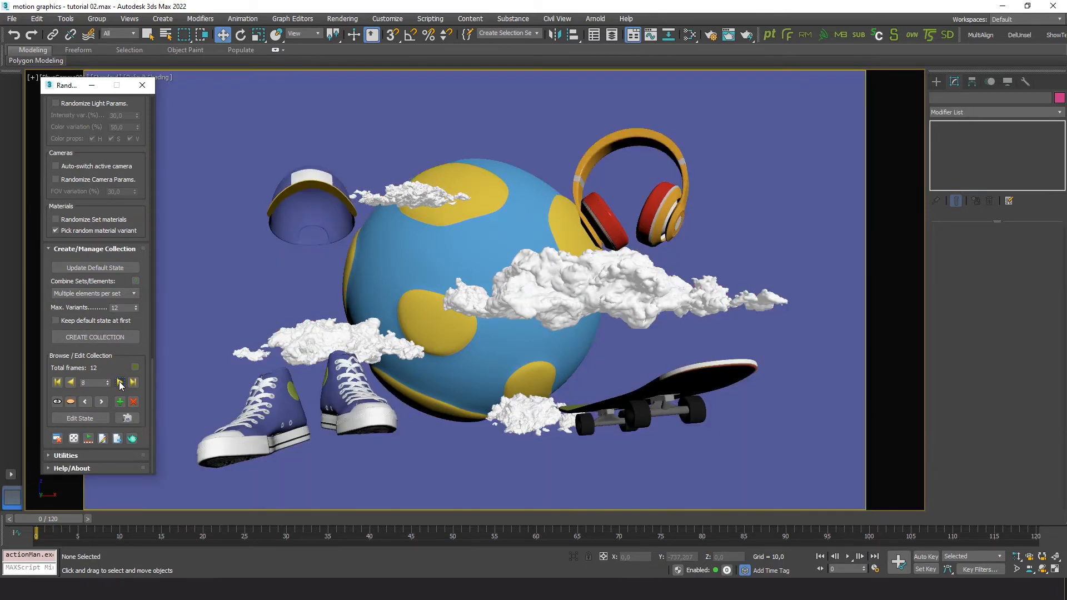
pyautogui.click(120, 382)
pyautogui.click(120, 383)
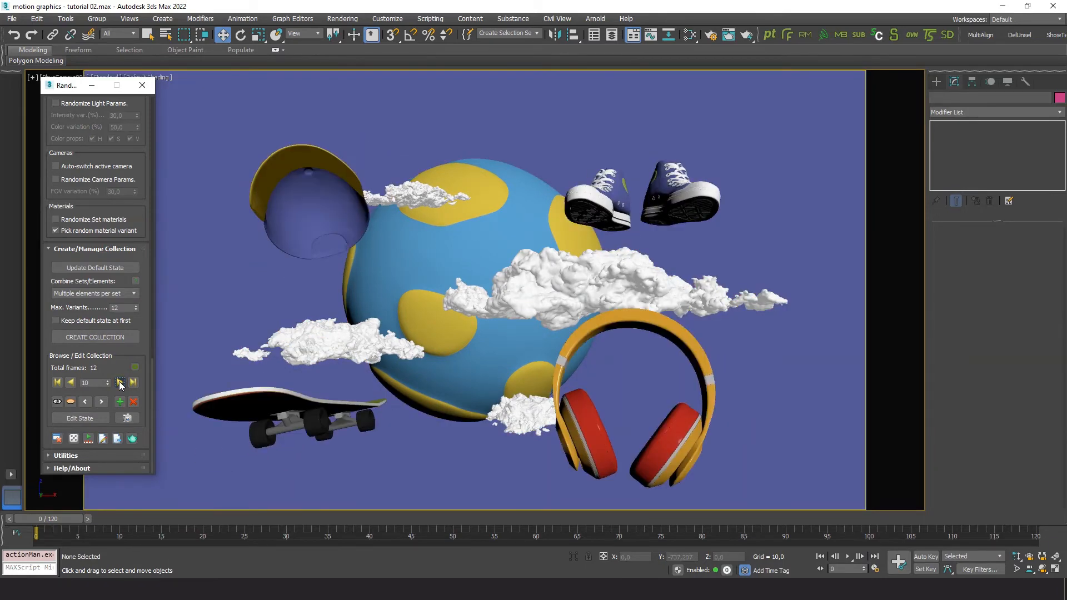
pyautogui.click(120, 383)
pyautogui.click(120, 383)
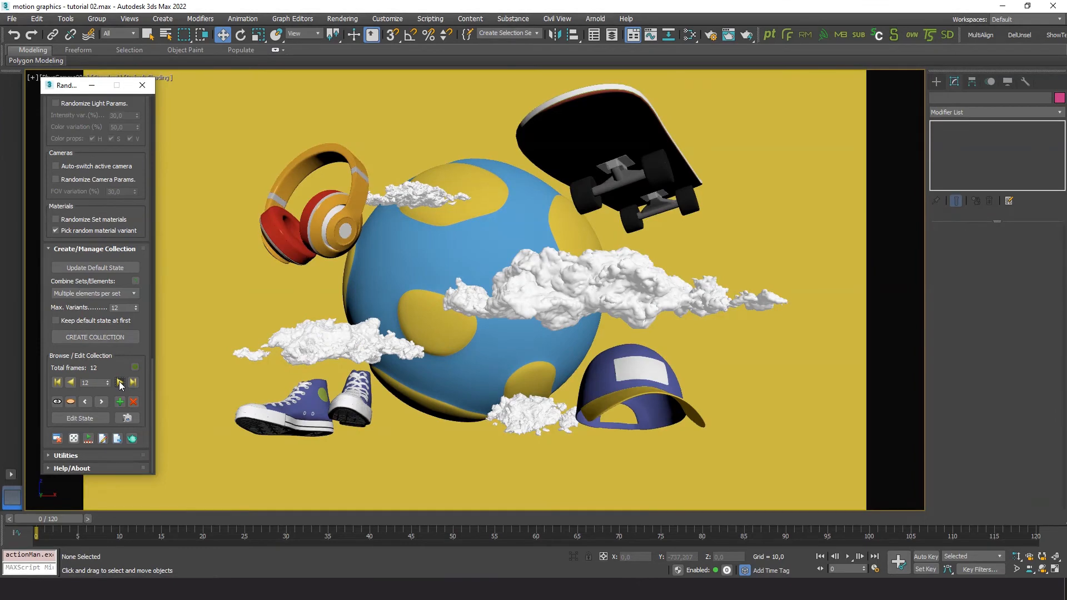
pyautogui.click(120, 382)
pyautogui.click(120, 383)
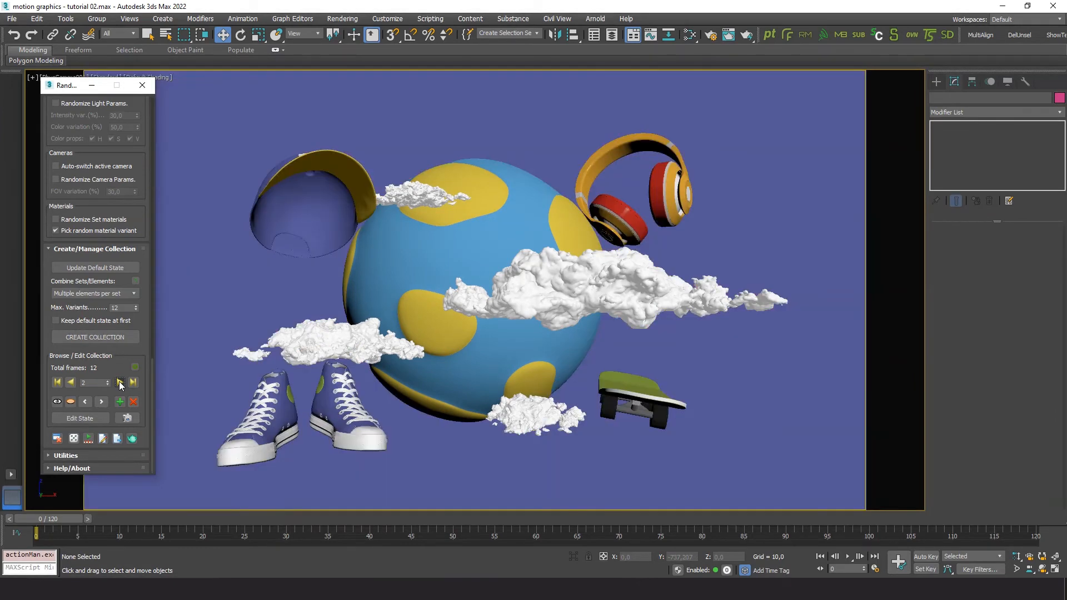
pyautogui.click(120, 383)
pyautogui.click(120, 383)
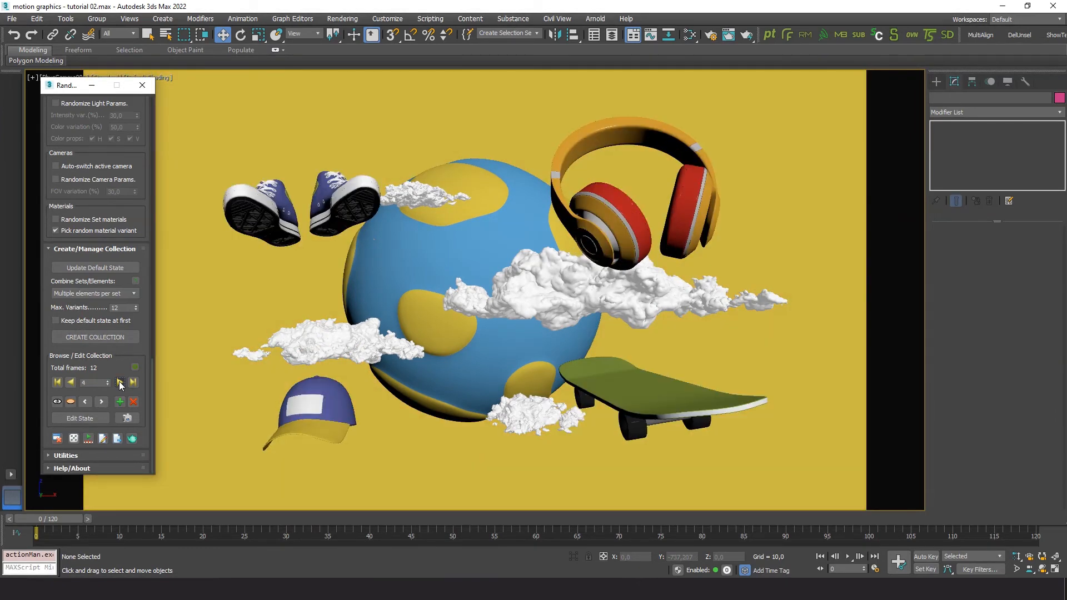
pyautogui.click(120, 382)
pyautogui.click(120, 382)
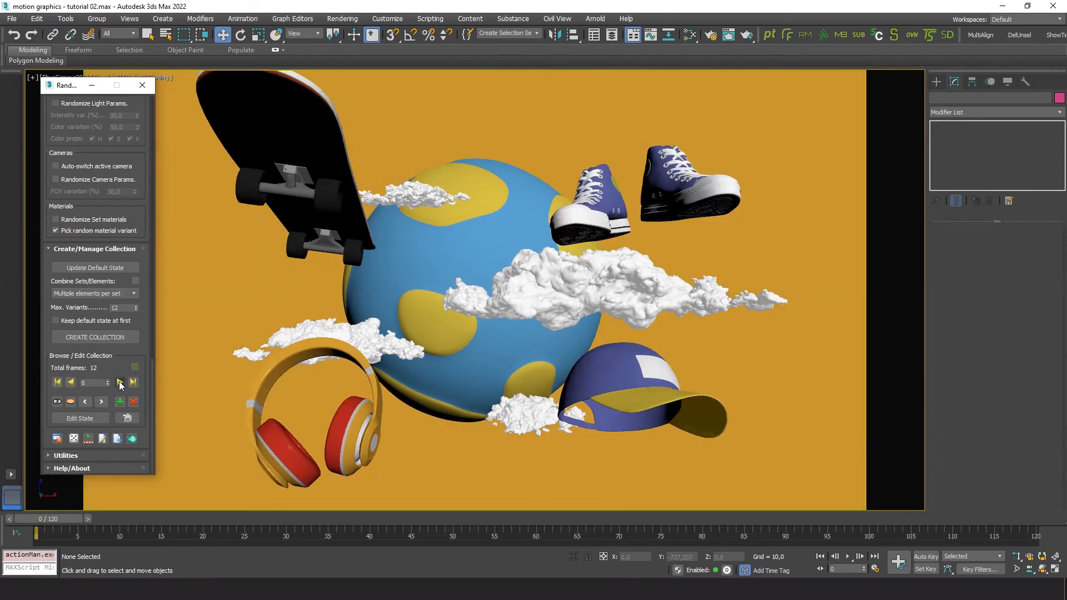
pyautogui.click(120, 383)
pyautogui.click(120, 383)
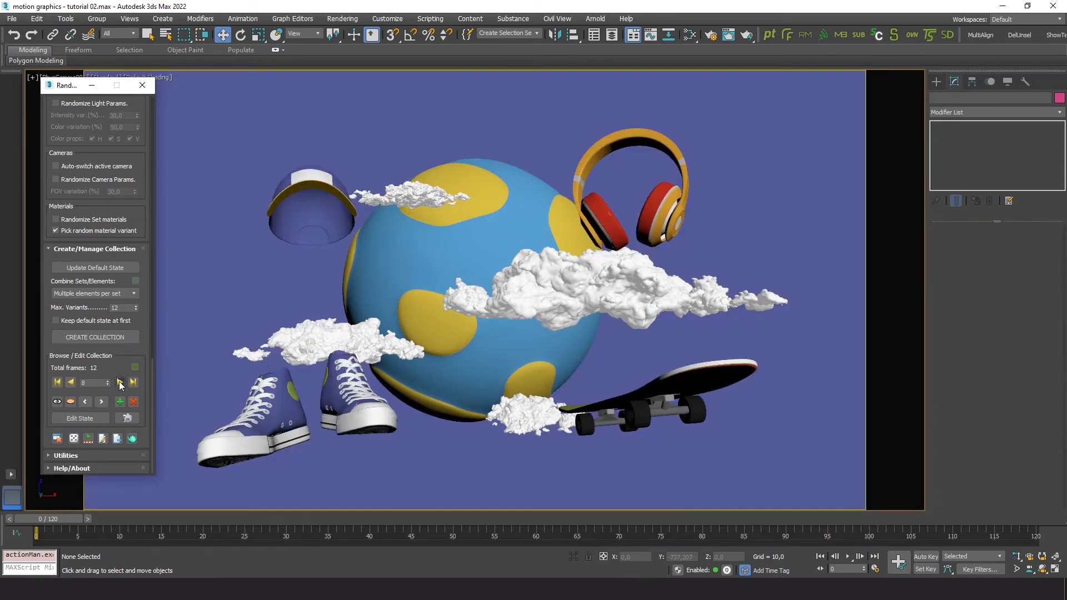
pyautogui.click(120, 383)
pyautogui.click(120, 383)
pyautogui.click(120, 383)
pyautogui.click(120, 383)
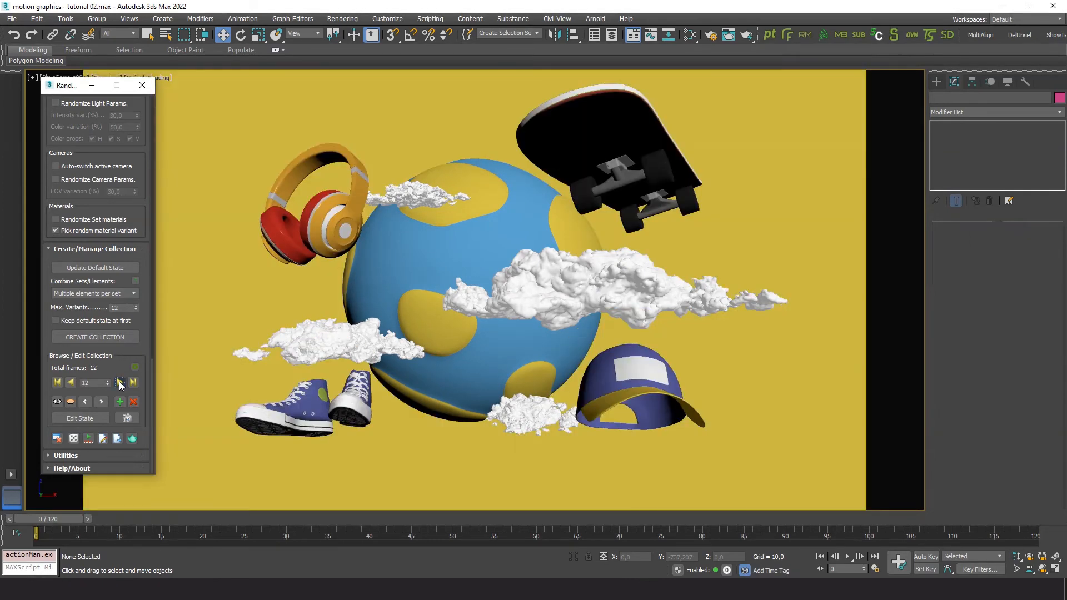
pyautogui.click(120, 383)
pyautogui.click(120, 383)
pyautogui.click(120, 383)
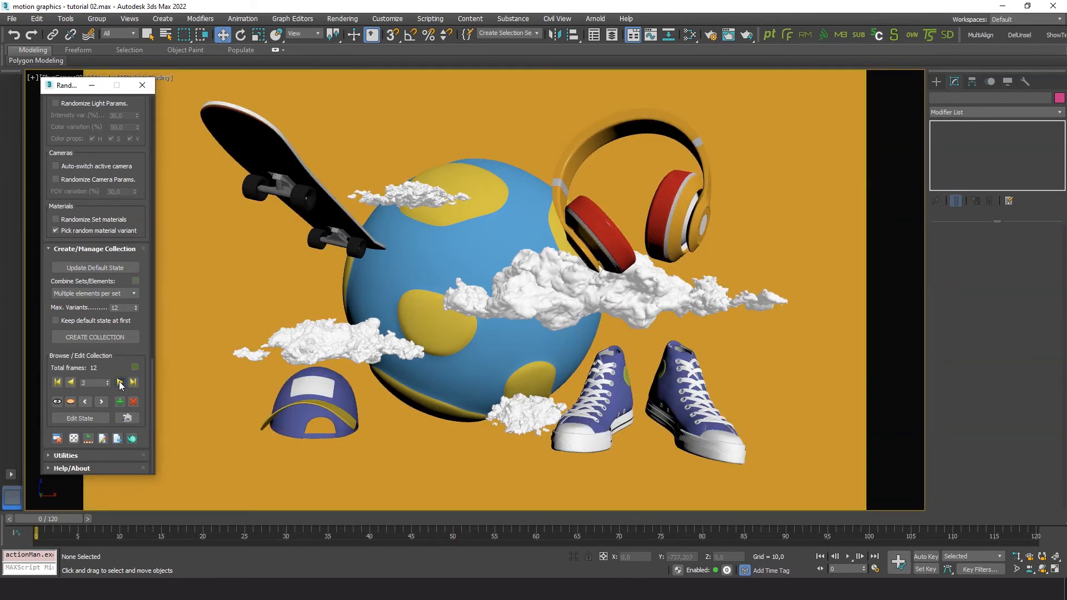
# Shuffle the order of the variants in the current collection and confirm the operation.
pyautogui.click(73, 438)
pyautogui.click(523, 309)
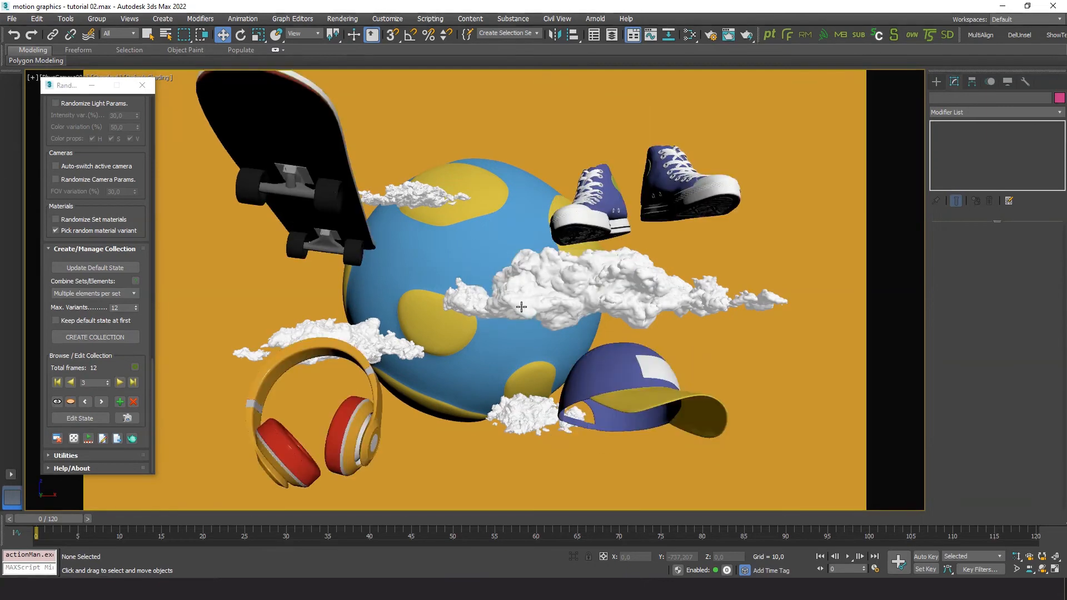
# Browse forward through the shuffled collection to examine the new sequence of object arrangements and background colors.
pyautogui.click(120, 382)
pyautogui.click(120, 382)
pyautogui.click(120, 382)
pyautogui.click(120, 383)
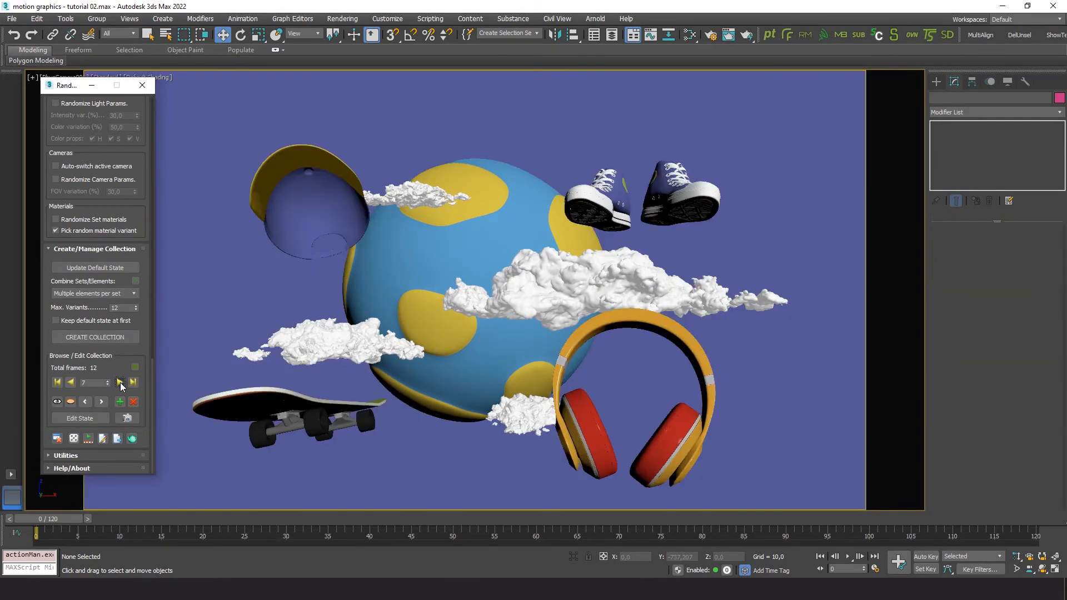
pyautogui.click(120, 383)
pyautogui.click(120, 382)
pyautogui.click(120, 382)
pyautogui.click(120, 382)
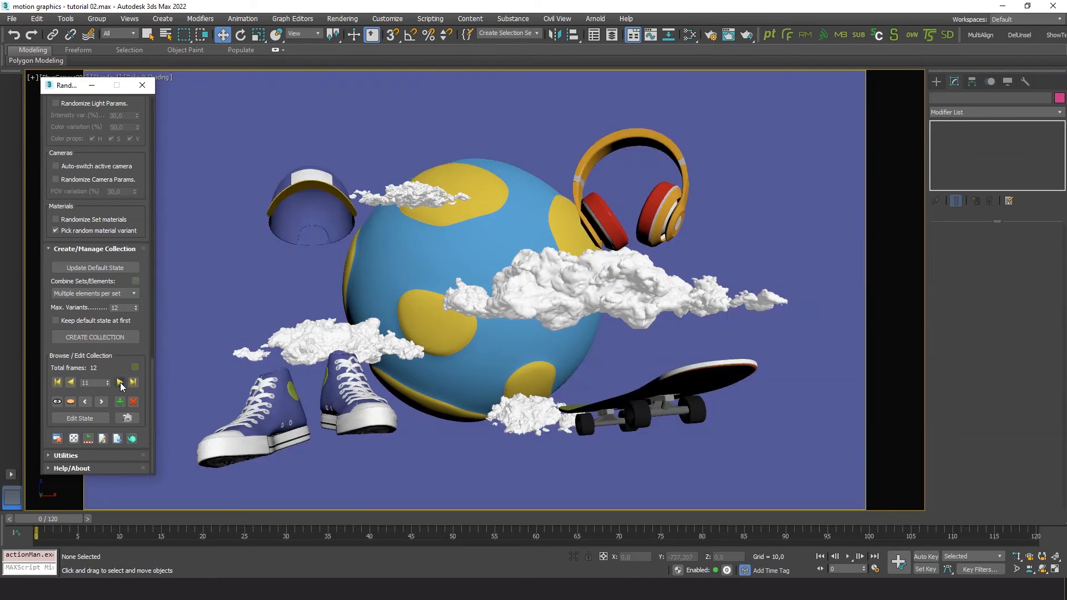
pyautogui.click(120, 383)
pyautogui.click(120, 383)
pyautogui.click(120, 382)
pyautogui.click(120, 382)
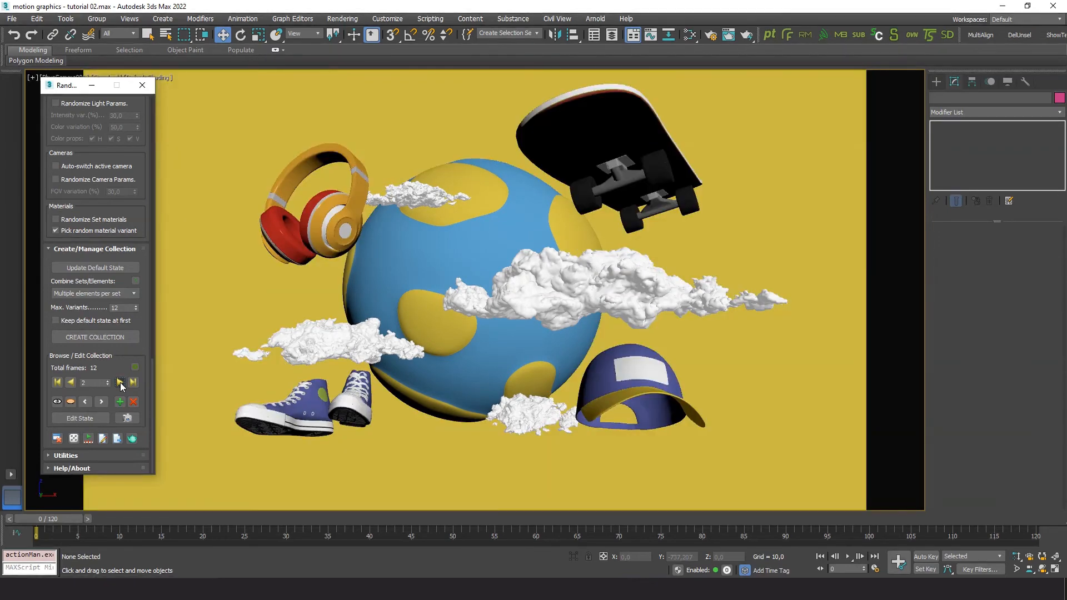
pyautogui.click(120, 382)
pyautogui.click(120, 382)
pyautogui.click(120, 382)
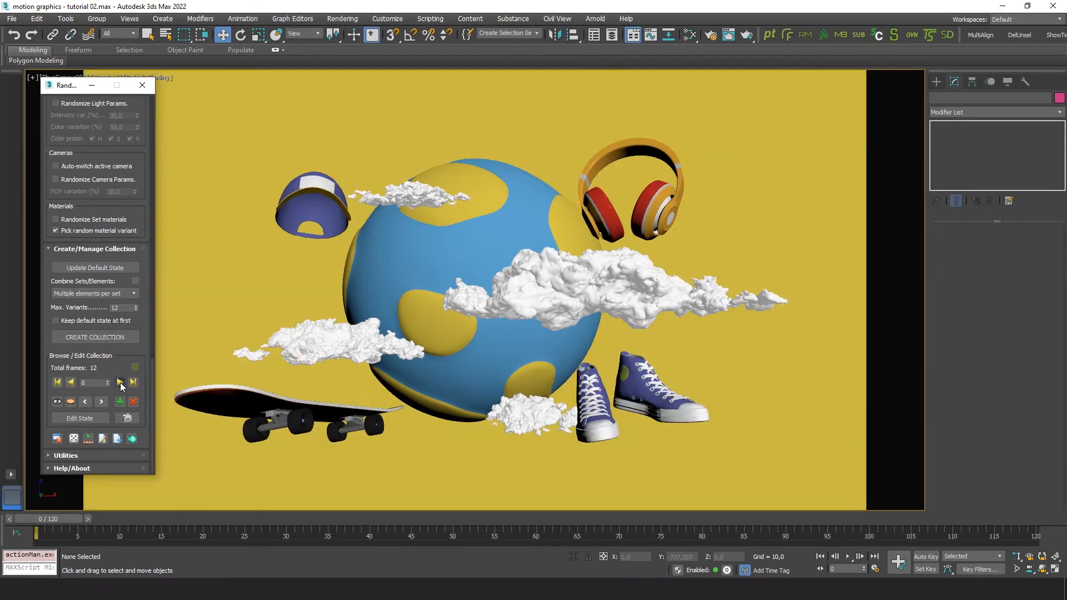
pyautogui.click(120, 383)
pyautogui.click(120, 382)
pyautogui.click(120, 382)
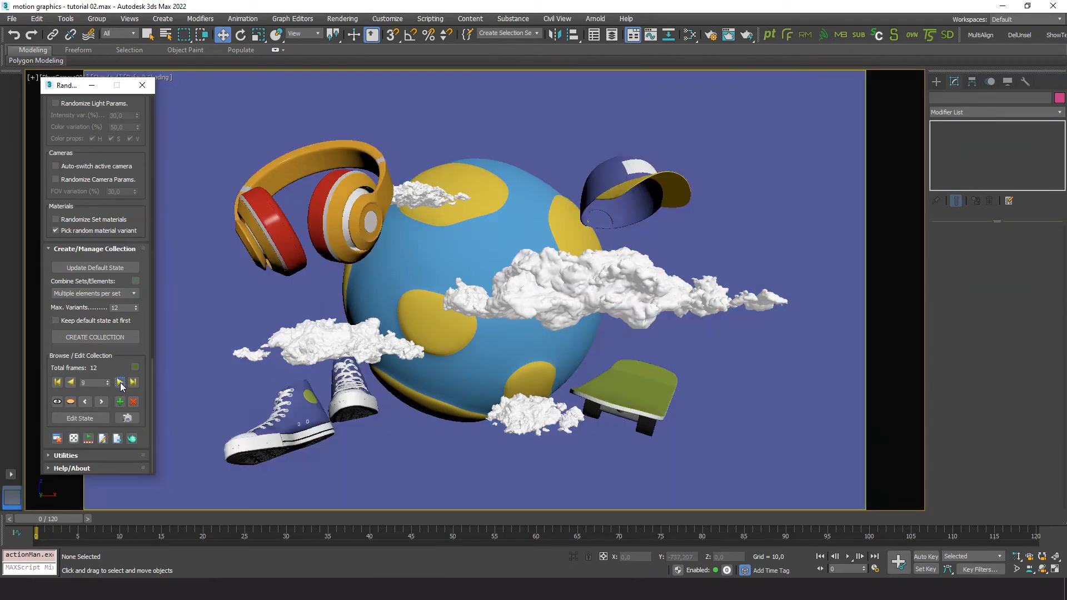
pyautogui.click(120, 382)
pyautogui.click(120, 382)
pyautogui.click(120, 382)
pyautogui.click(120, 382)
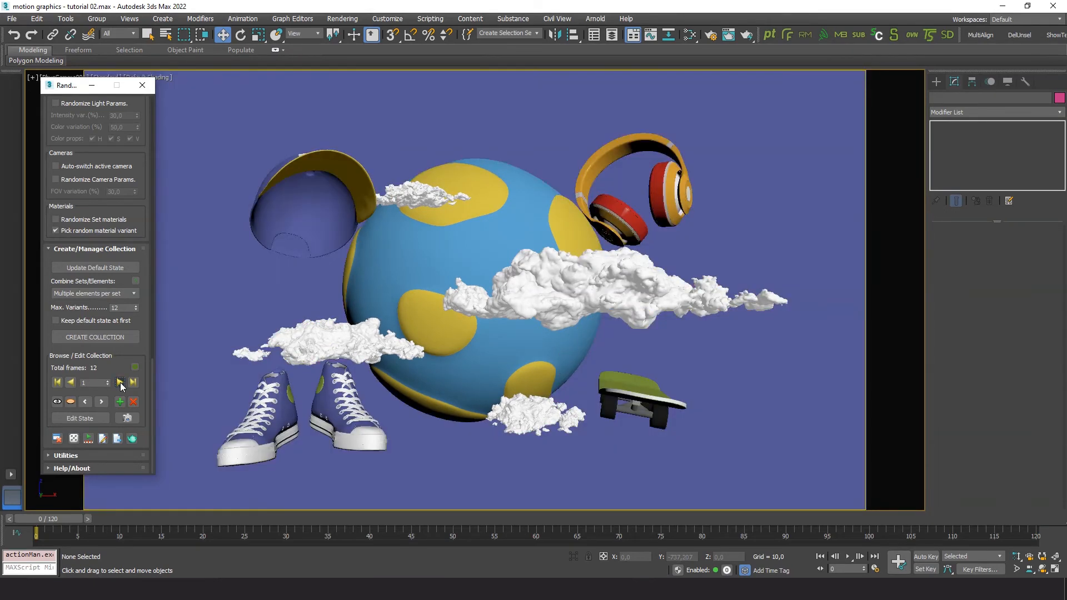
pyautogui.click(120, 382)
pyautogui.click(120, 382)
pyautogui.click(120, 382)
pyautogui.click(120, 382)
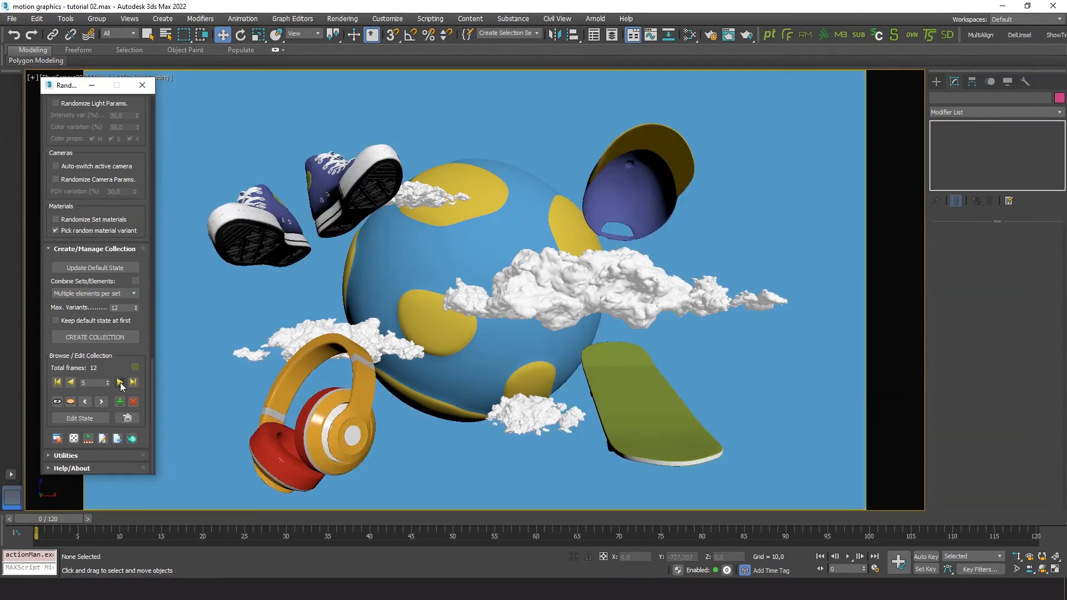
pyautogui.click(120, 382)
pyautogui.click(120, 382)
pyautogui.click(120, 382)
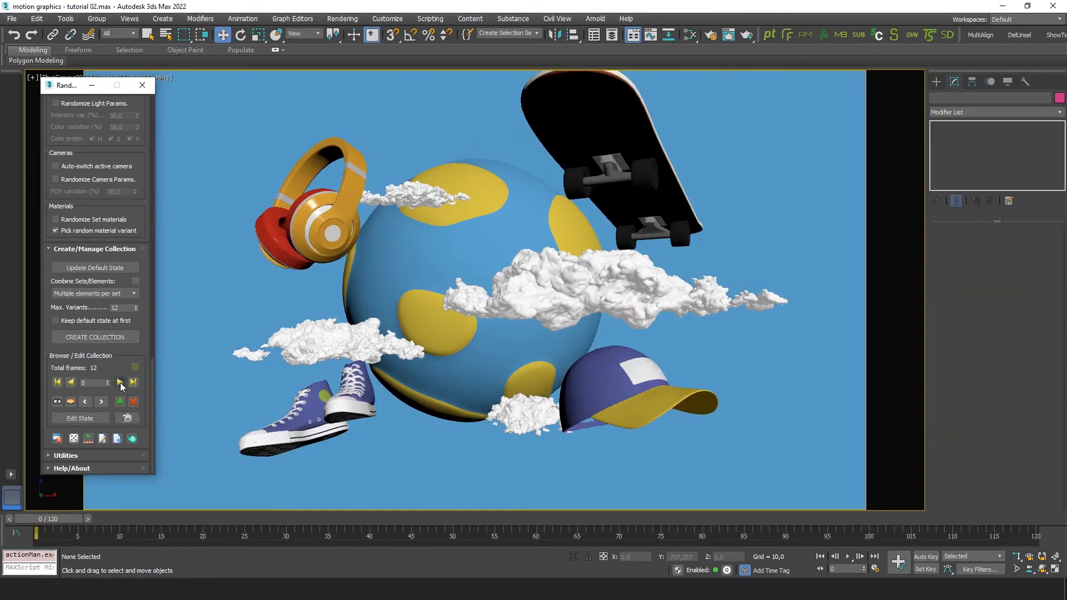
pyautogui.click(120, 382)
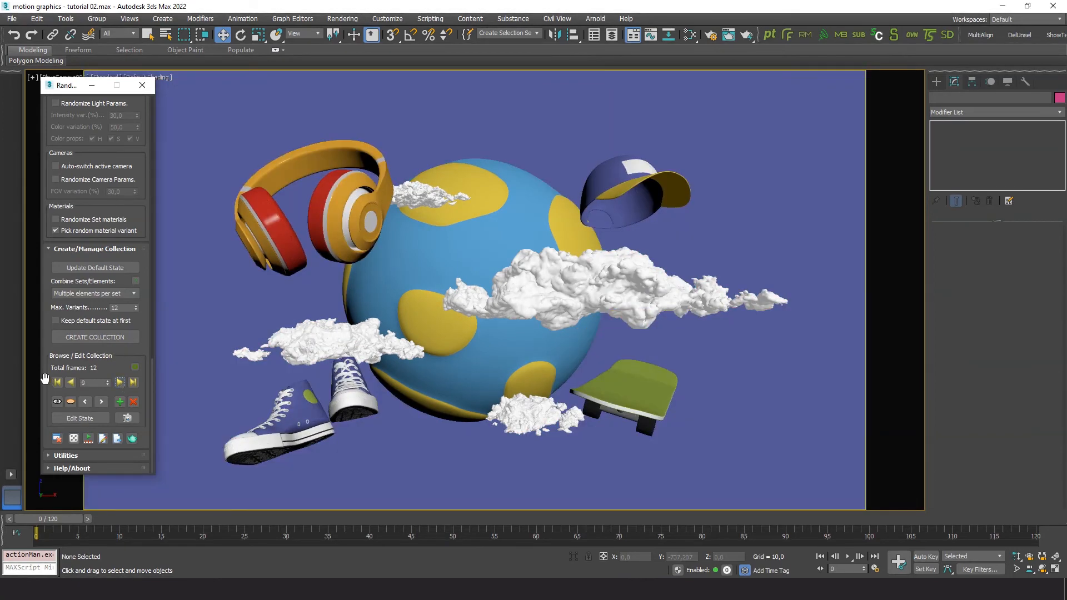
# Return to the first variant and export the collection to the timeline with step tangents and an adjusted State/Frame duration.
pyautogui.click(60, 381)
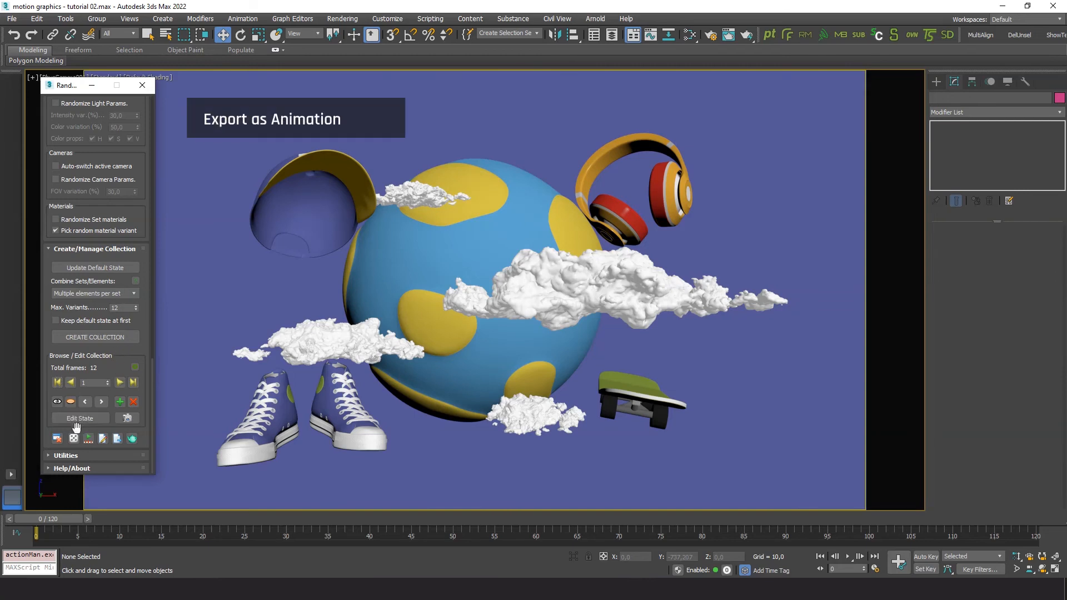
pyautogui.click(88, 439)
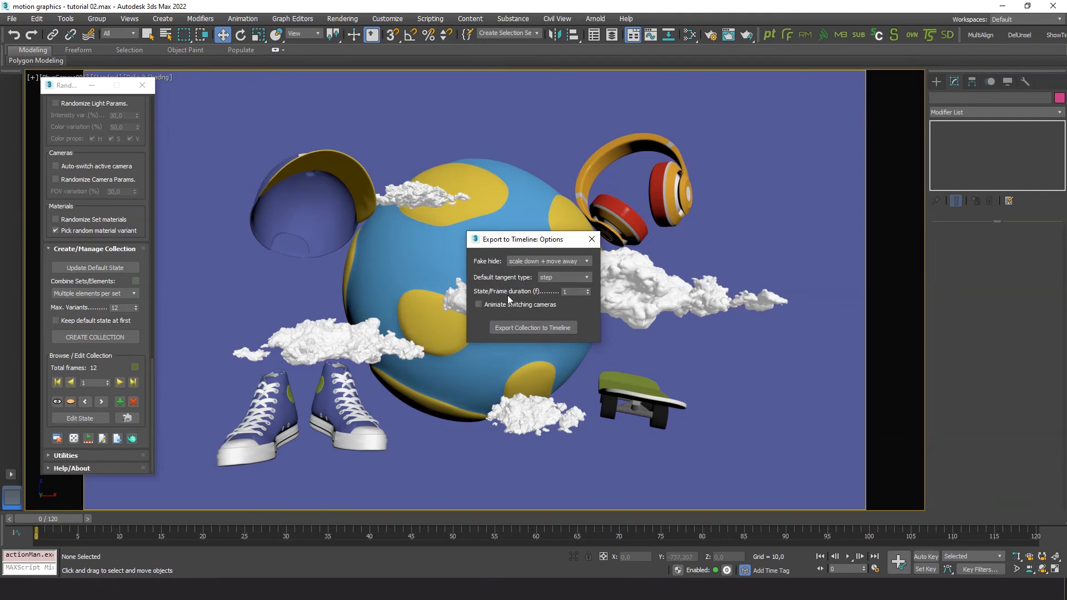
pyautogui.doubleClick(579, 294)
pyautogui.click(532, 328)
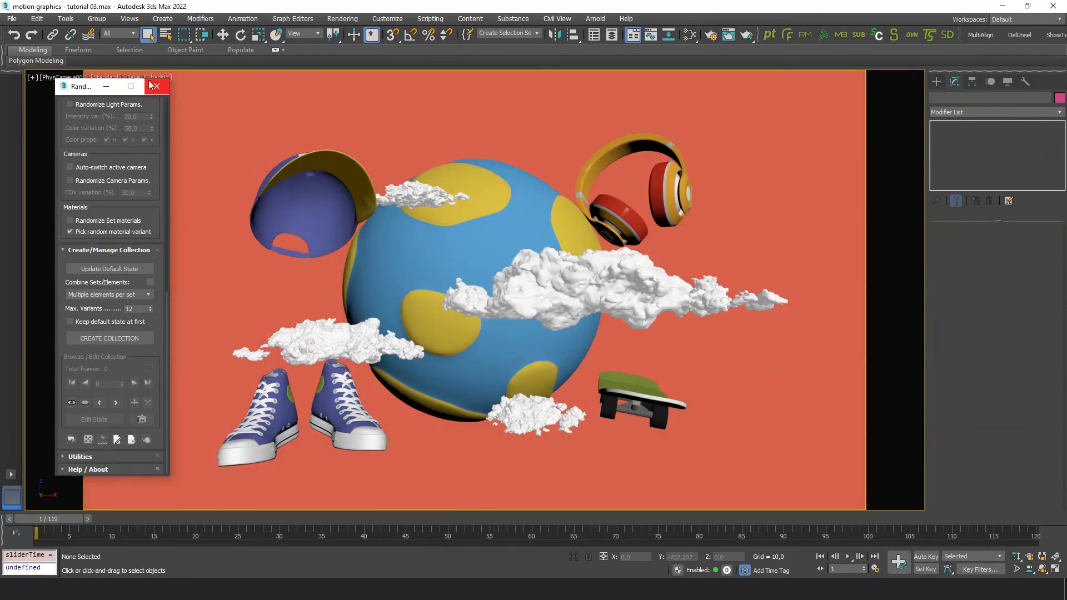
# Close the RandoMixer window, play the exported animation in the viewport, and return the timeline to frame 1.
pyautogui.click(143, 85)
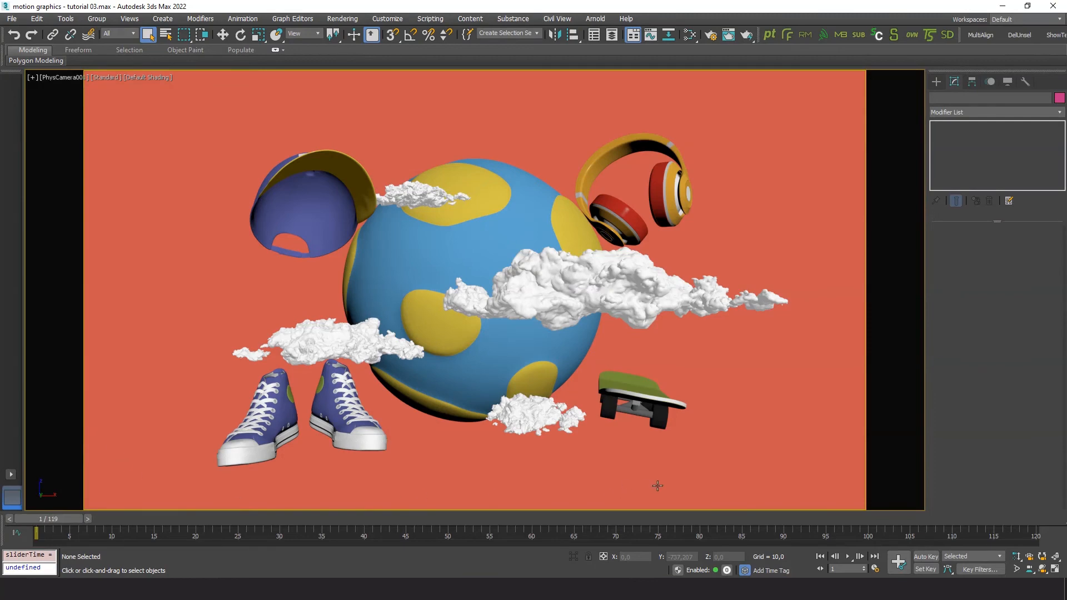
pyautogui.click(849, 556)
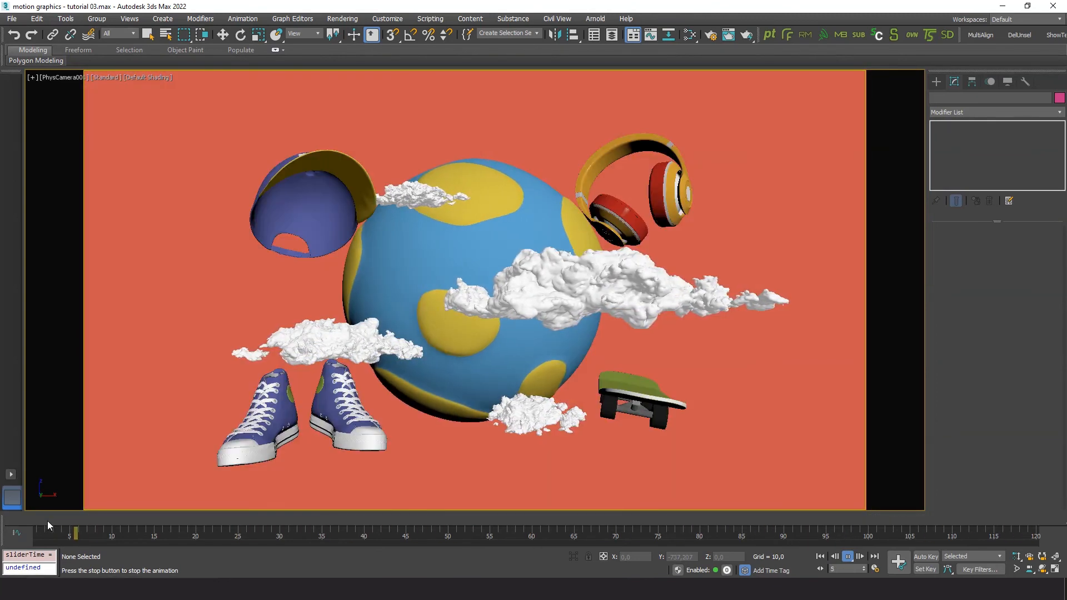
pyautogui.click(35, 517)
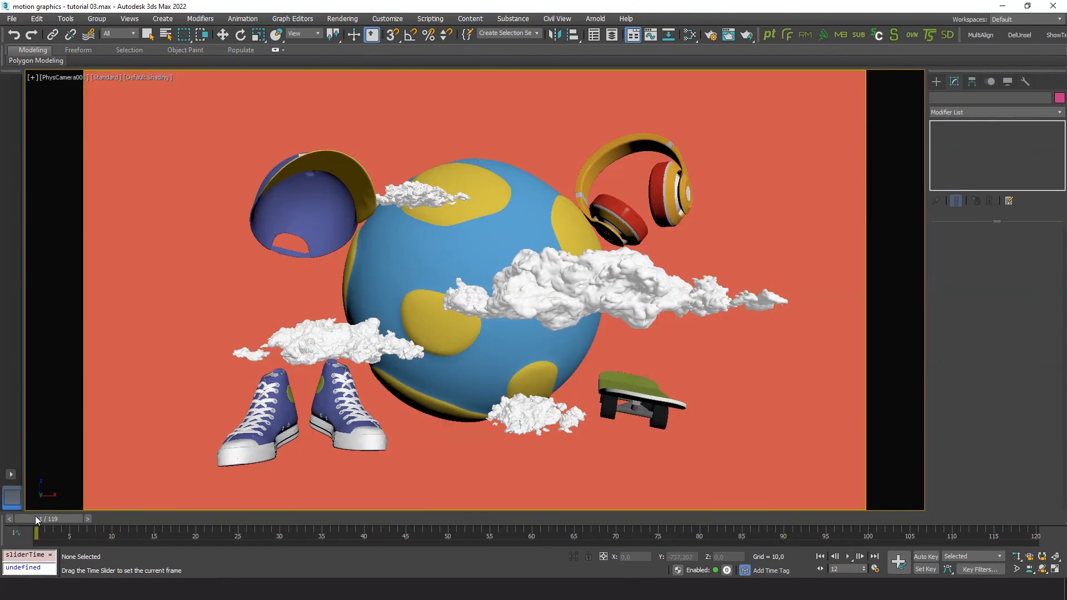
# Select the sneakers, skateboard, cap and headphones in turn to examine their keyframes, and scrub the timeline back to the start.
pyautogui.click(261, 432)
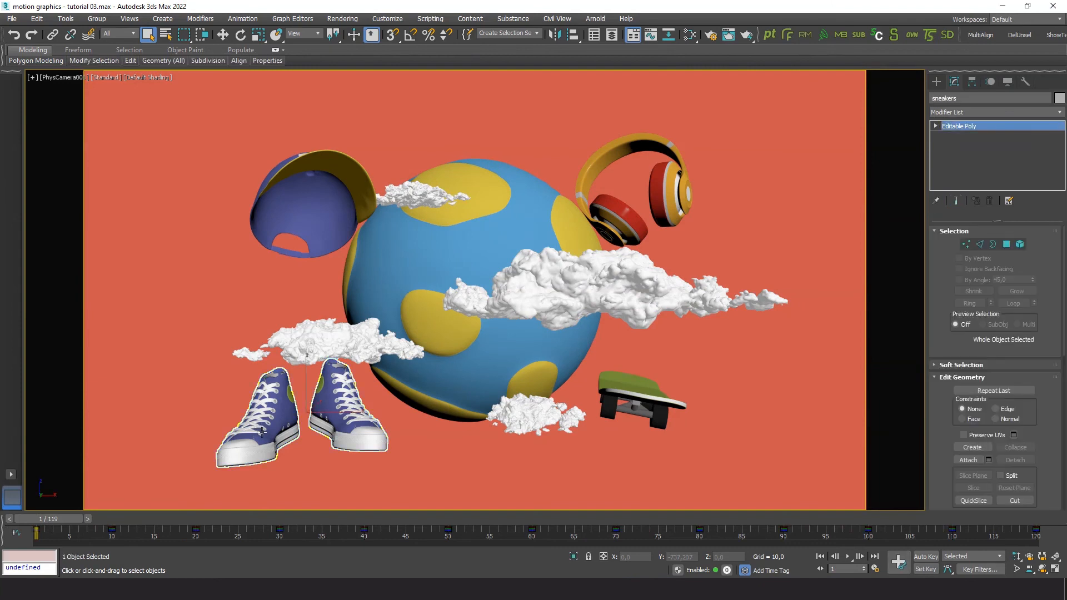
pyautogui.click(611, 425)
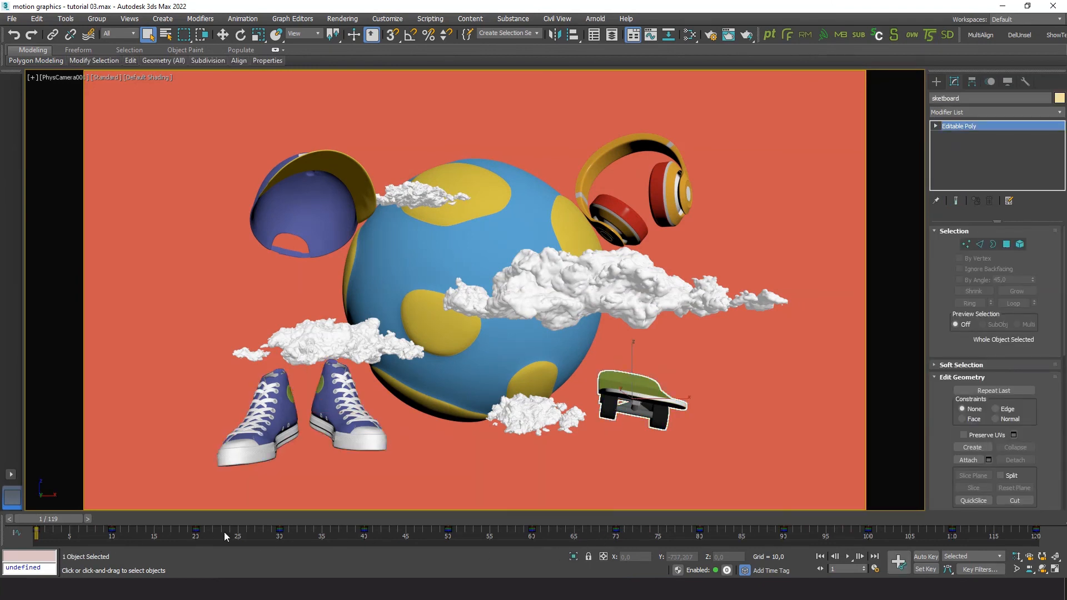
pyautogui.click(339, 234)
pyautogui.click(626, 222)
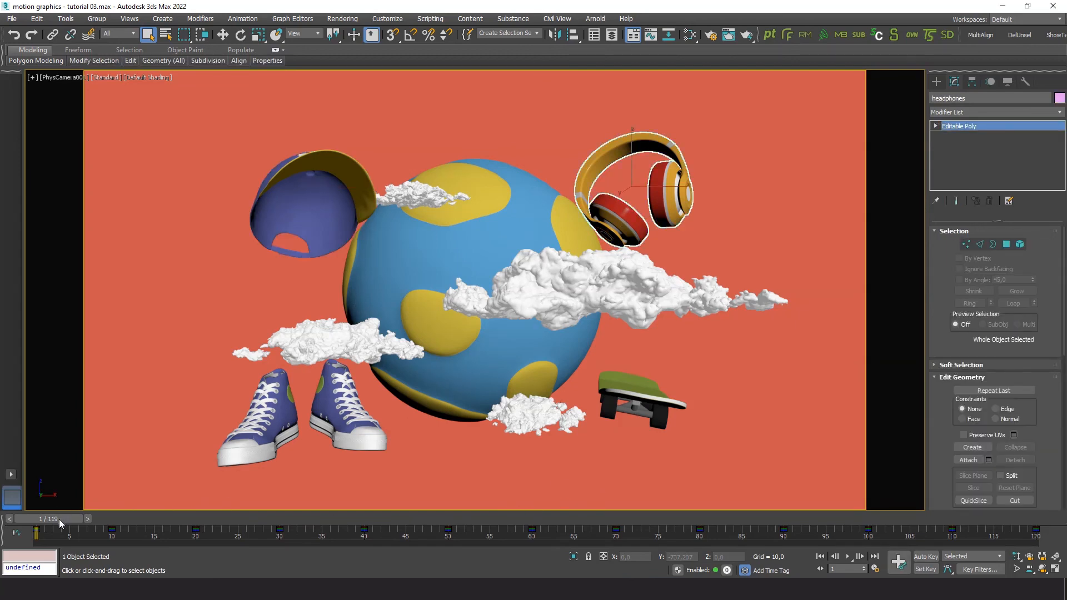
pyautogui.moveTo(58, 519); pyautogui.dragTo(2, 476)
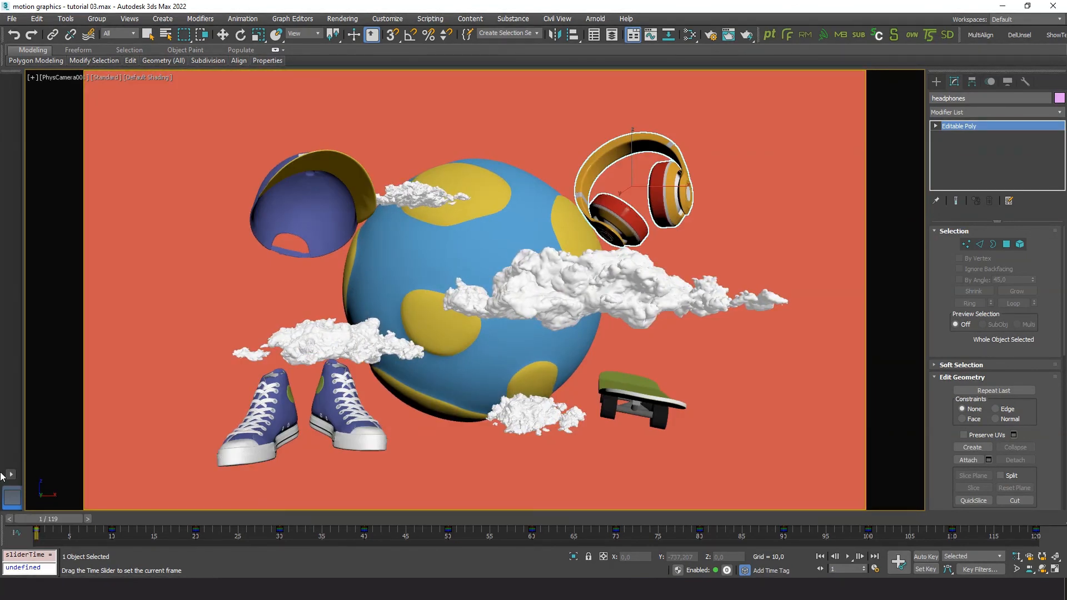
pyautogui.press('q')
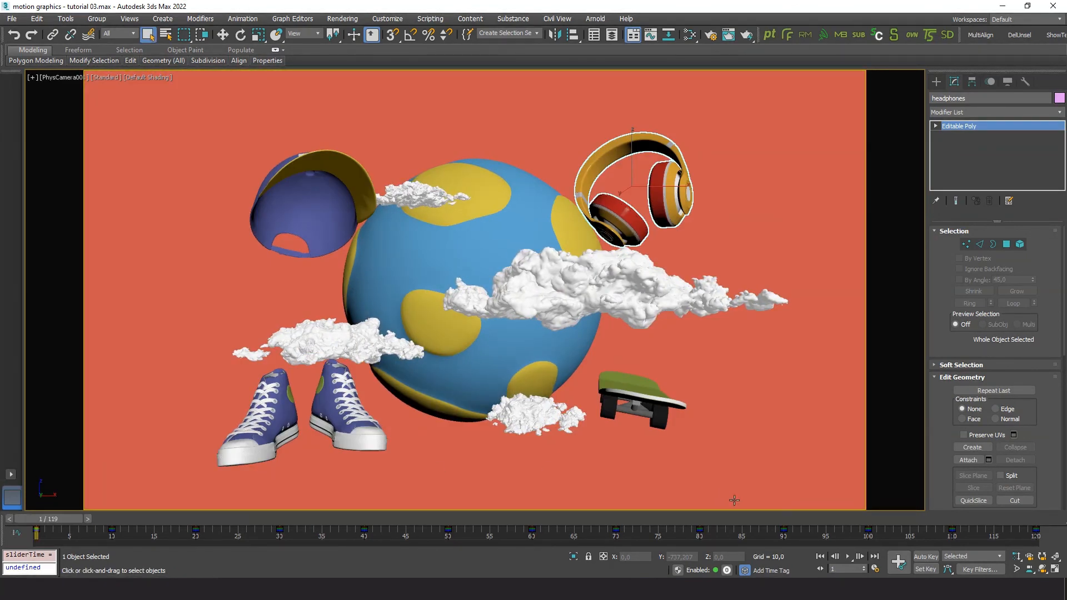
# Play the animation again to review the object swaps, stop playback, and clear the selection.
pyautogui.click(848, 557)
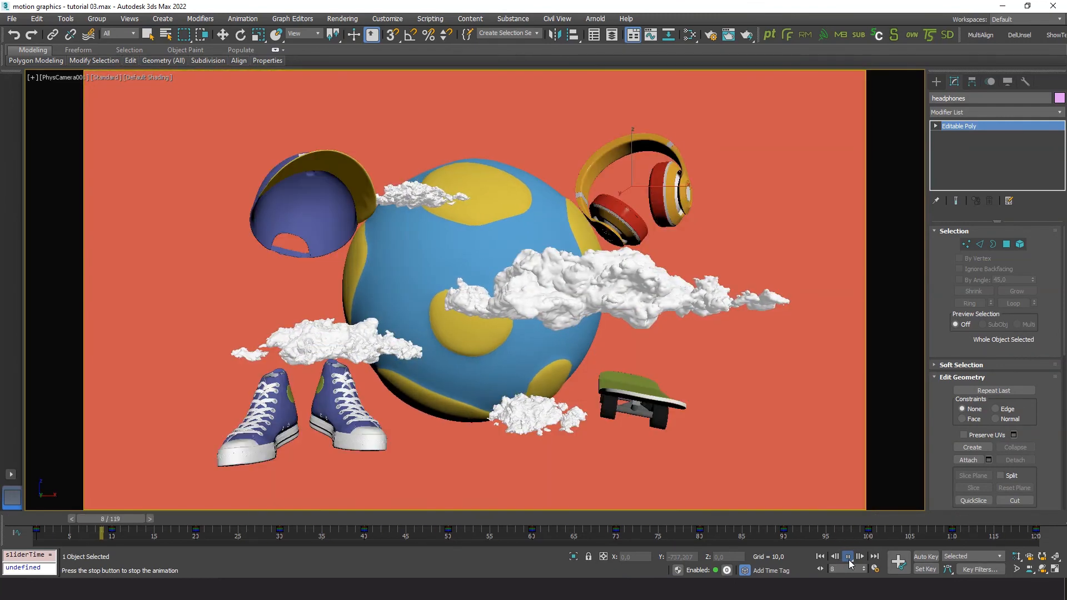
pyautogui.click(848, 557)
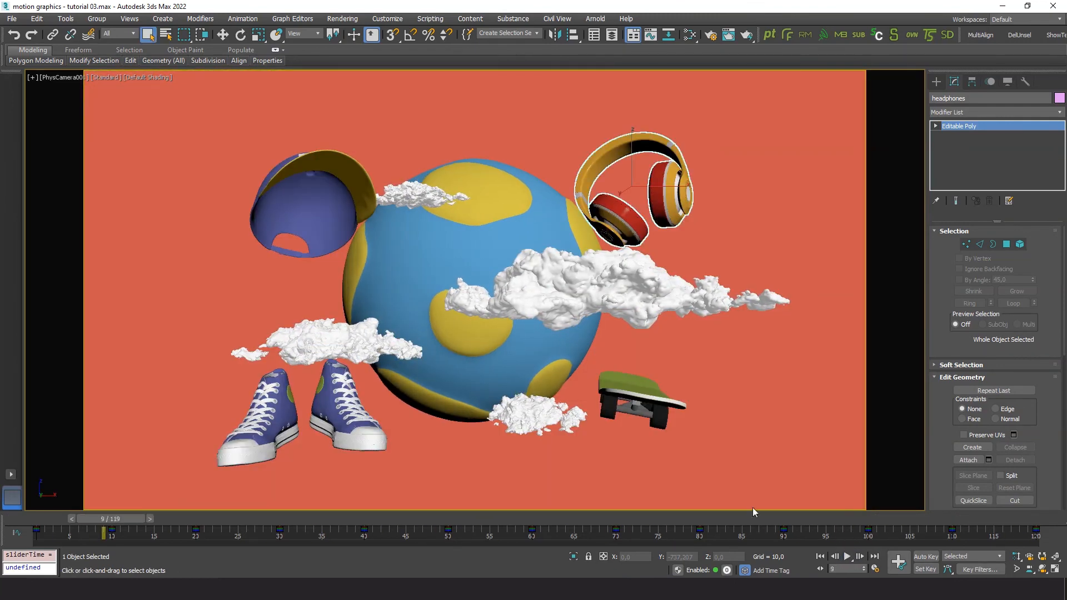
pyautogui.click(287, 482)
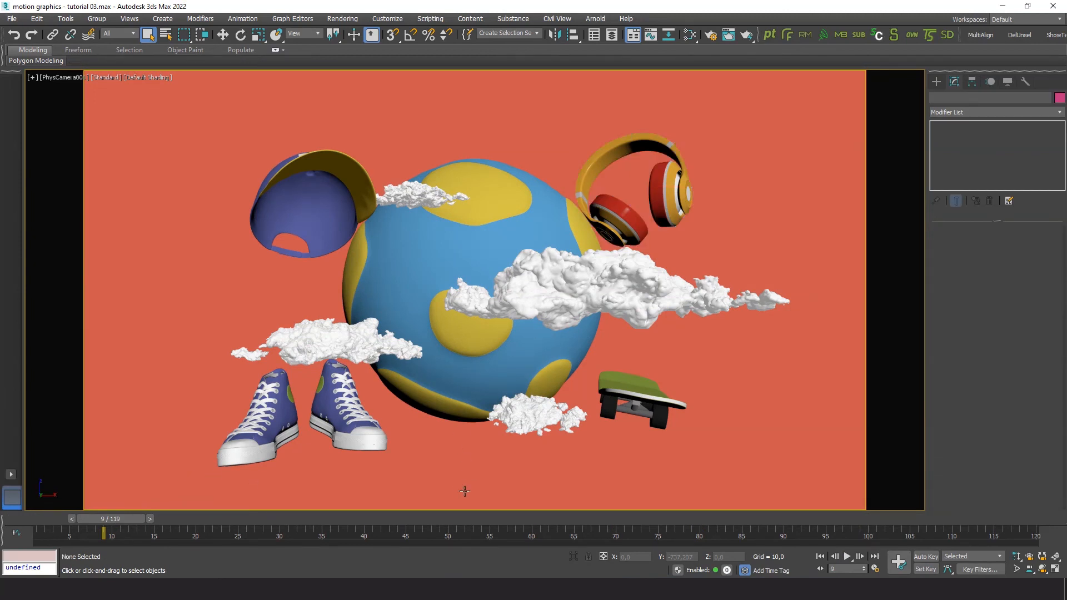